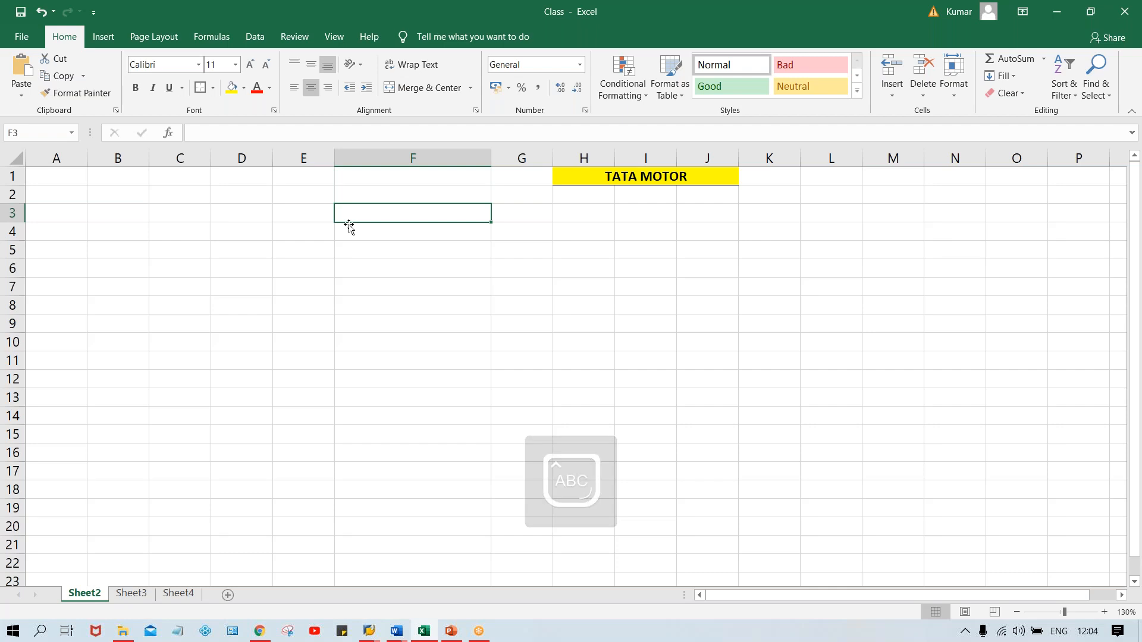
# - Enter the debit line "RENT ACT DR." in cell F3 with the amount 500 in G3
pyautogui.write('CT DR.')
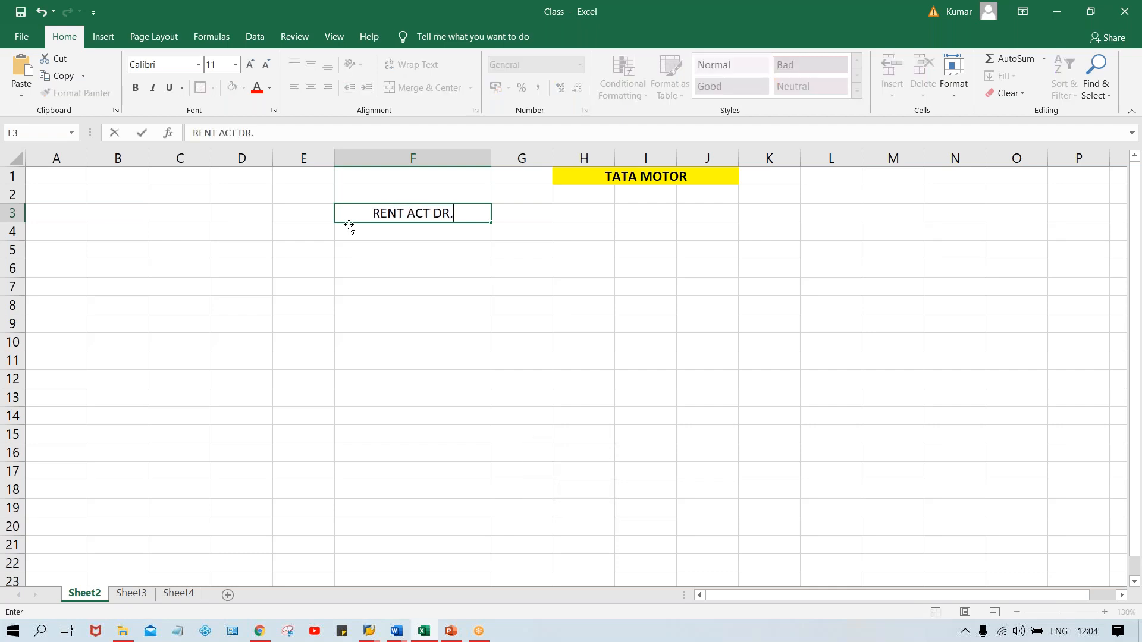
pyautogui.press('Tab')
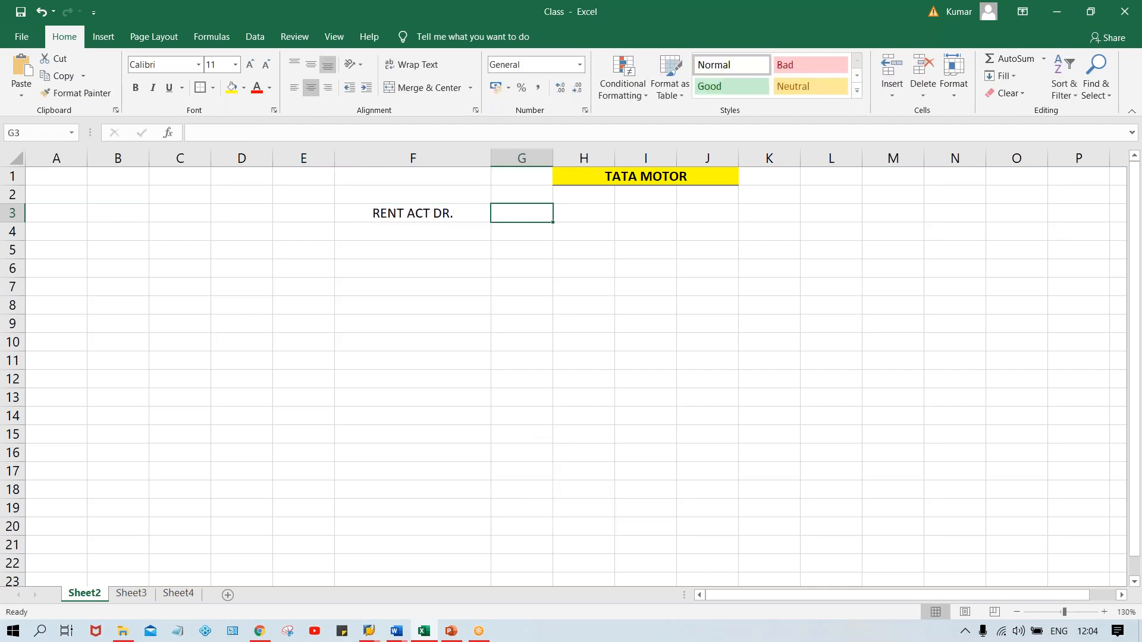
pyautogui.write('500')
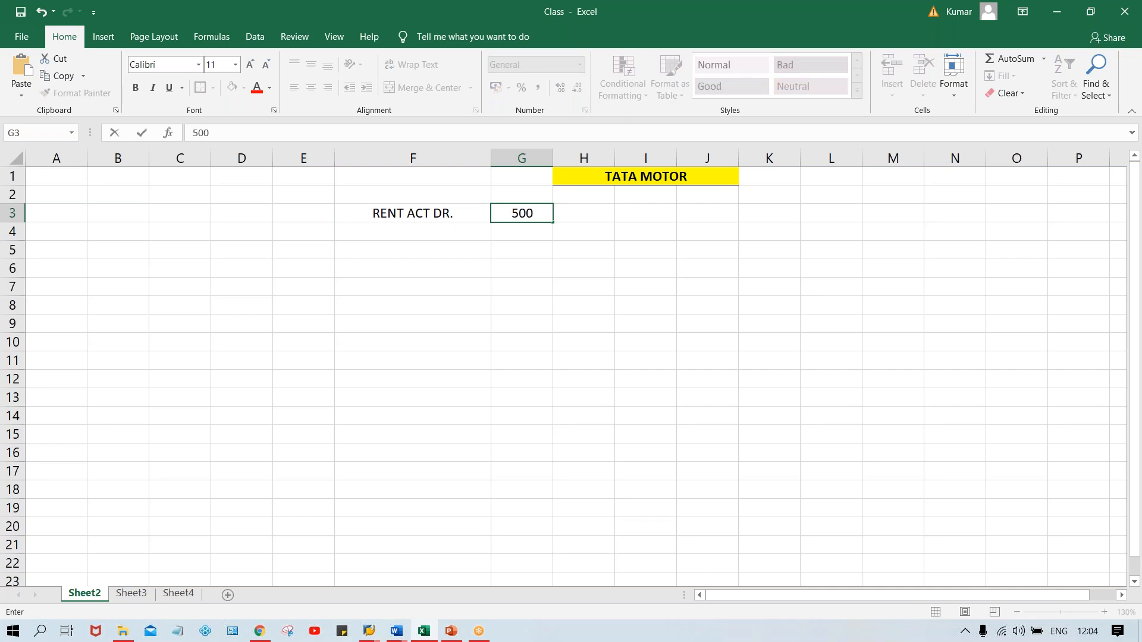
pyautogui.press('Left')
pyautogui.press('Down')
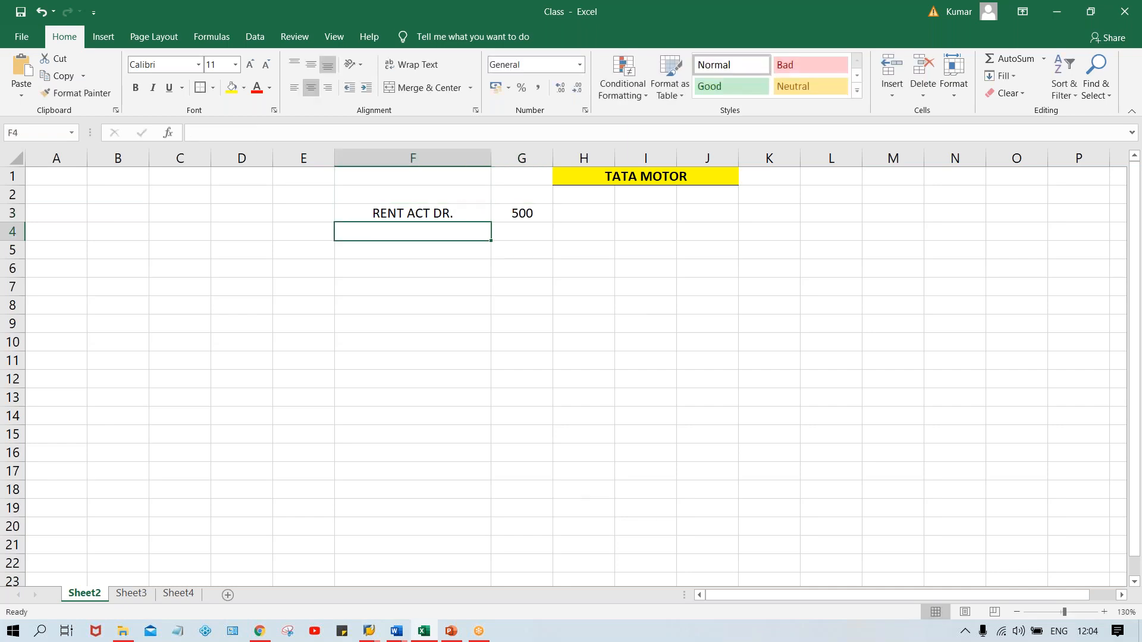
# - Enter the credit line "BANK ACT. CR." in cell F4 with the amount 500 in G4
pyautogui.write('BA')
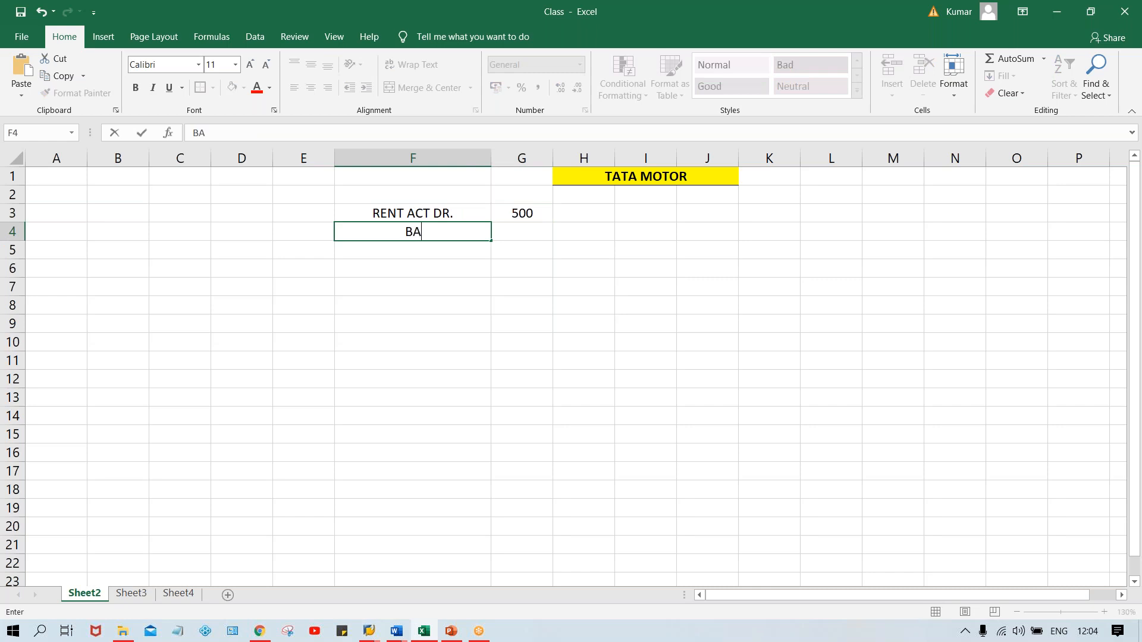
pyautogui.write('NK ACT')
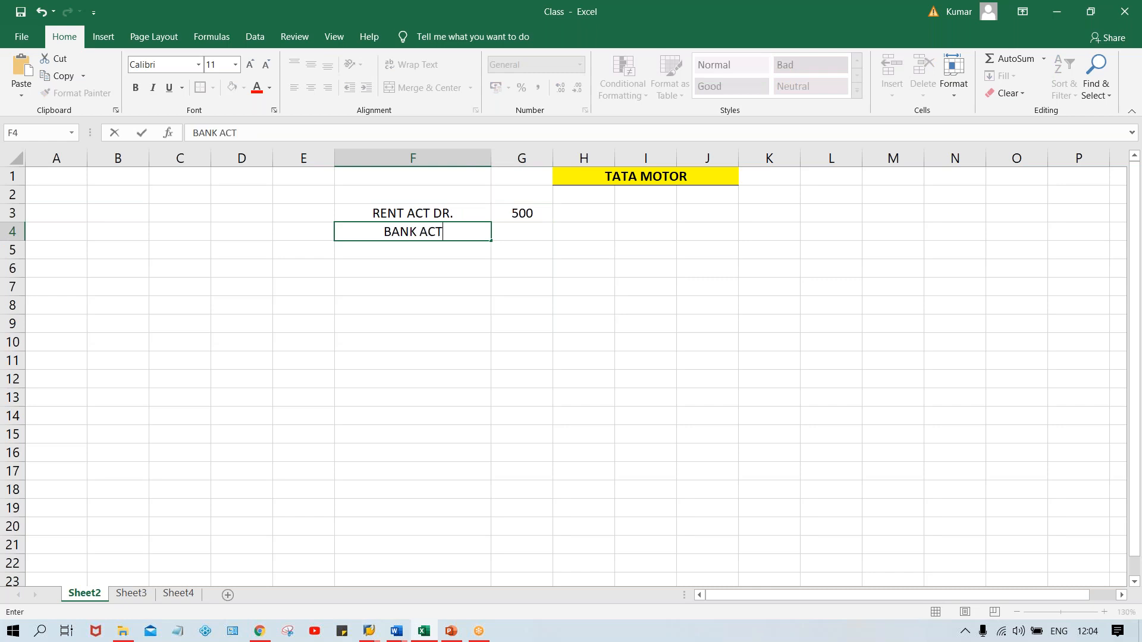
pyautogui.write('. CR.')
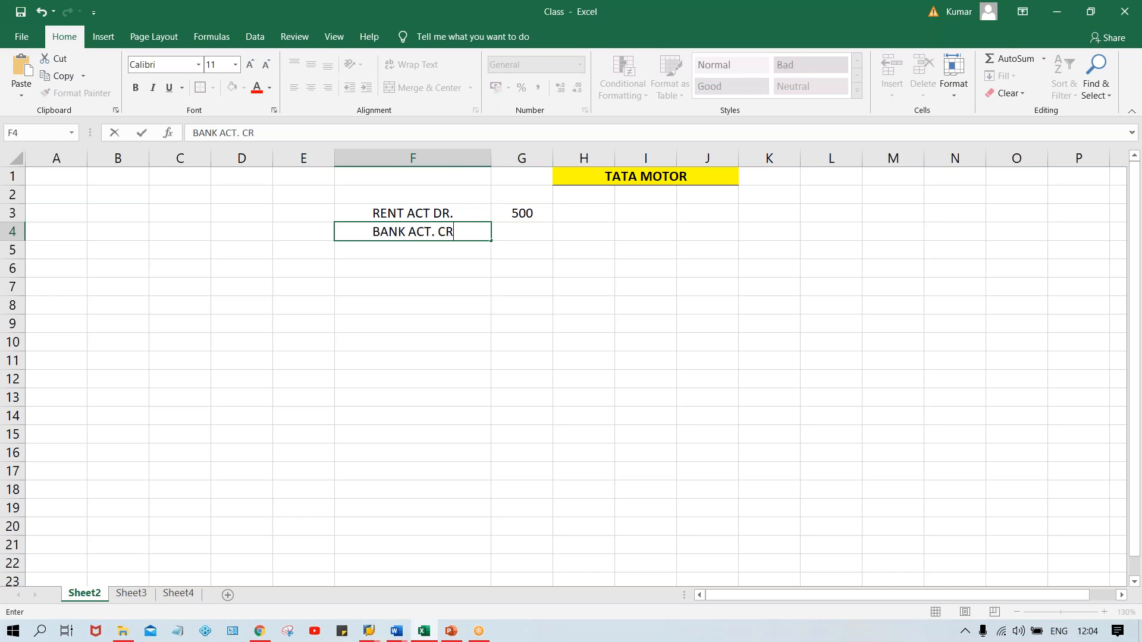
pyautogui.press('Tab')
pyautogui.write('500')
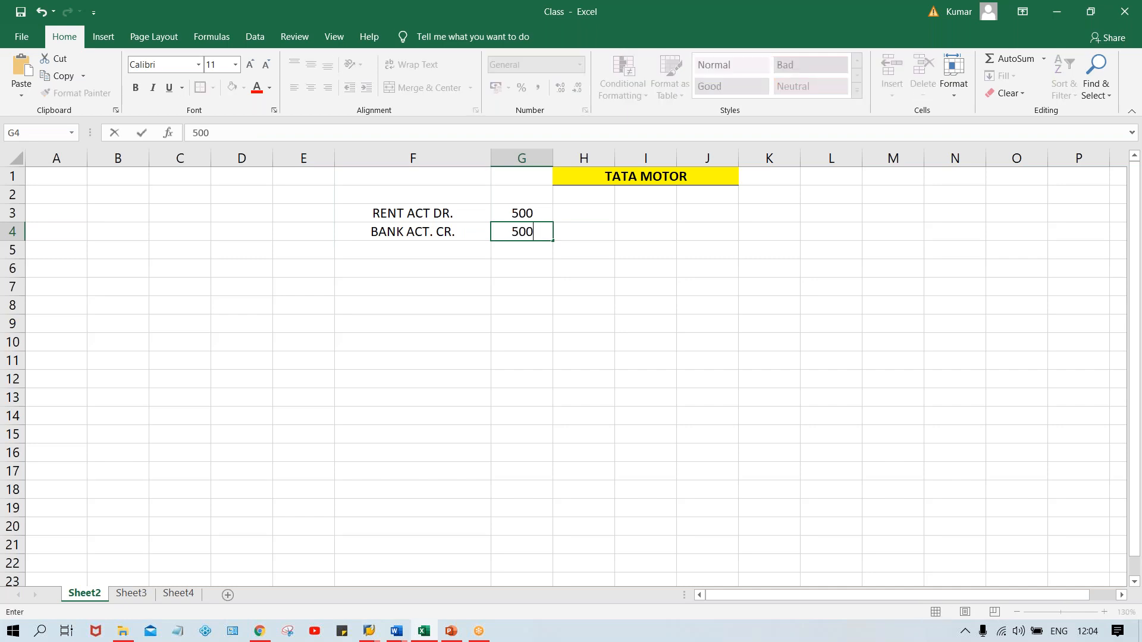
pyautogui.press('Return')
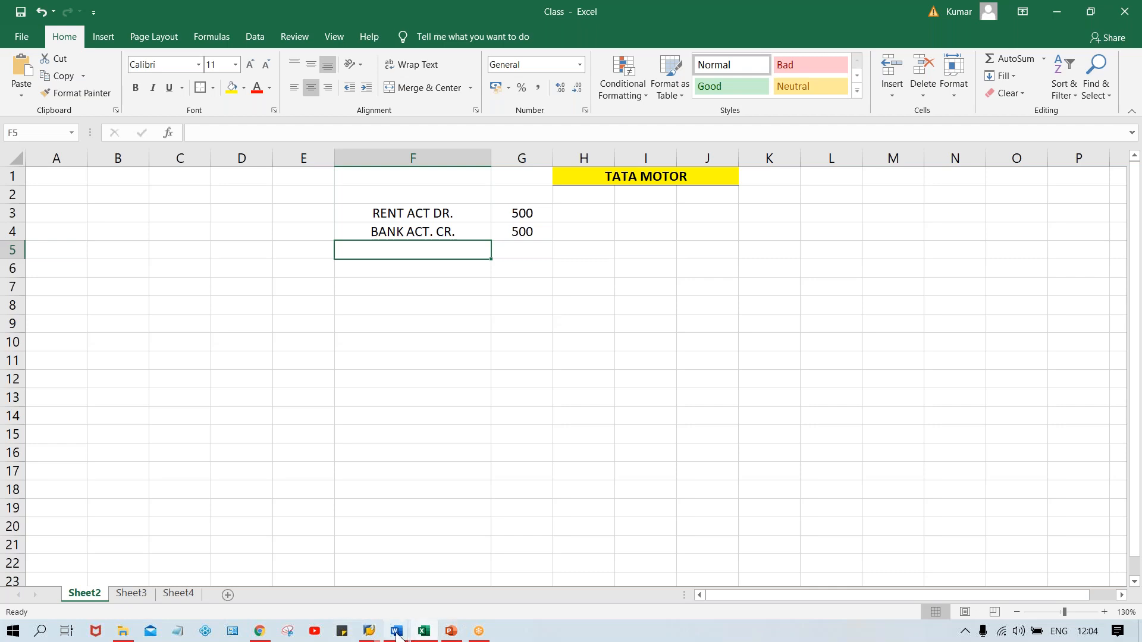
# - Switch to the SAP Easy Access window and run transaction F-02 for G/L account posting
pyautogui.moveTo(368, 634)
pyautogui.click(452, 584)
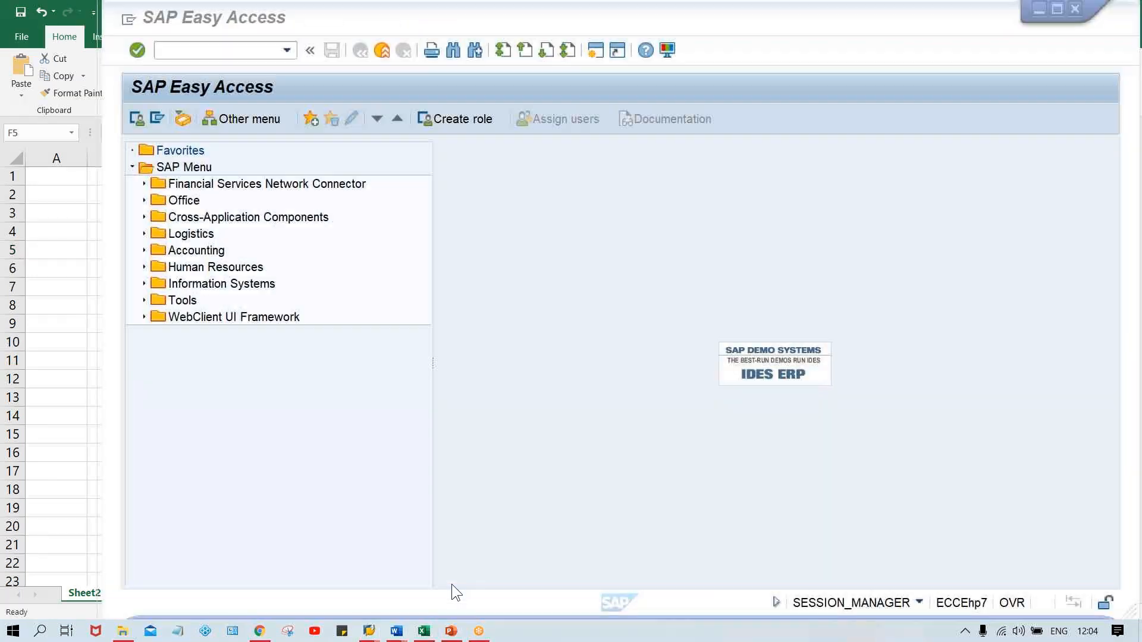
pyautogui.click(178, 49)
pyautogui.write('F-02')
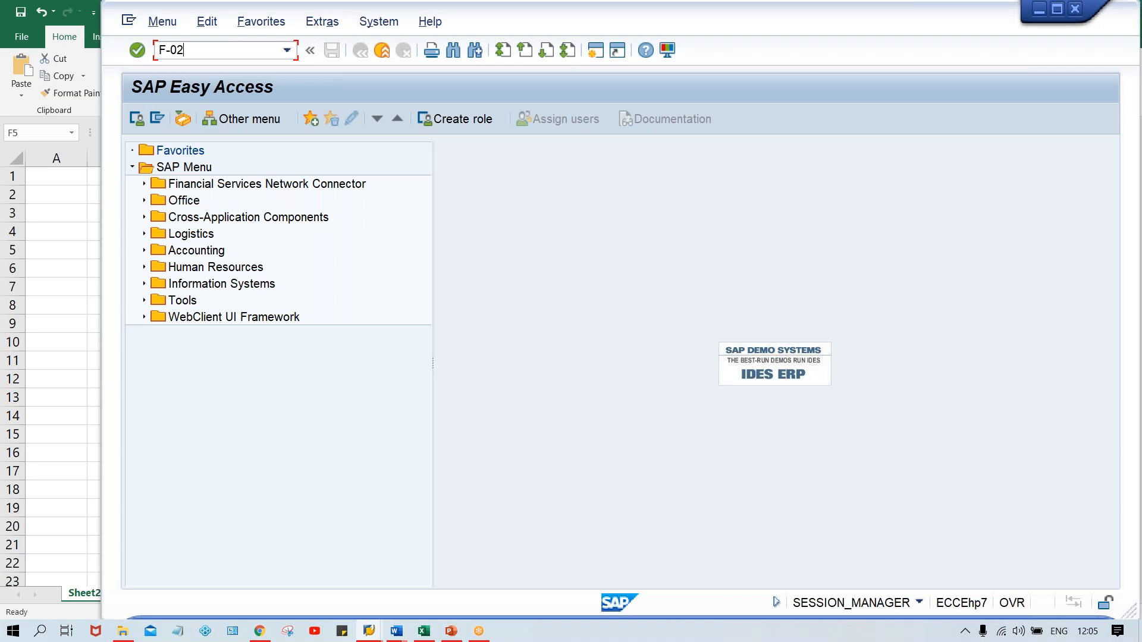
pyautogui.press('Return')
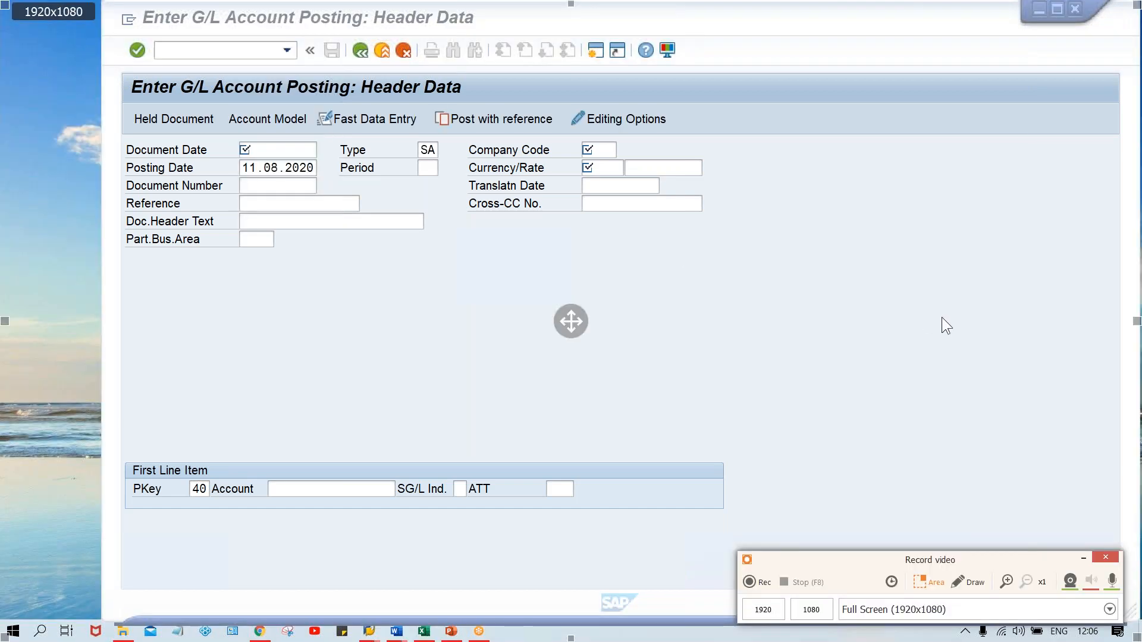
# - Draw a thick red rectangle around the posting's header data with the screen recorder's drawing tool, replacing a thinner first attempt
pyautogui.click(940, 317)
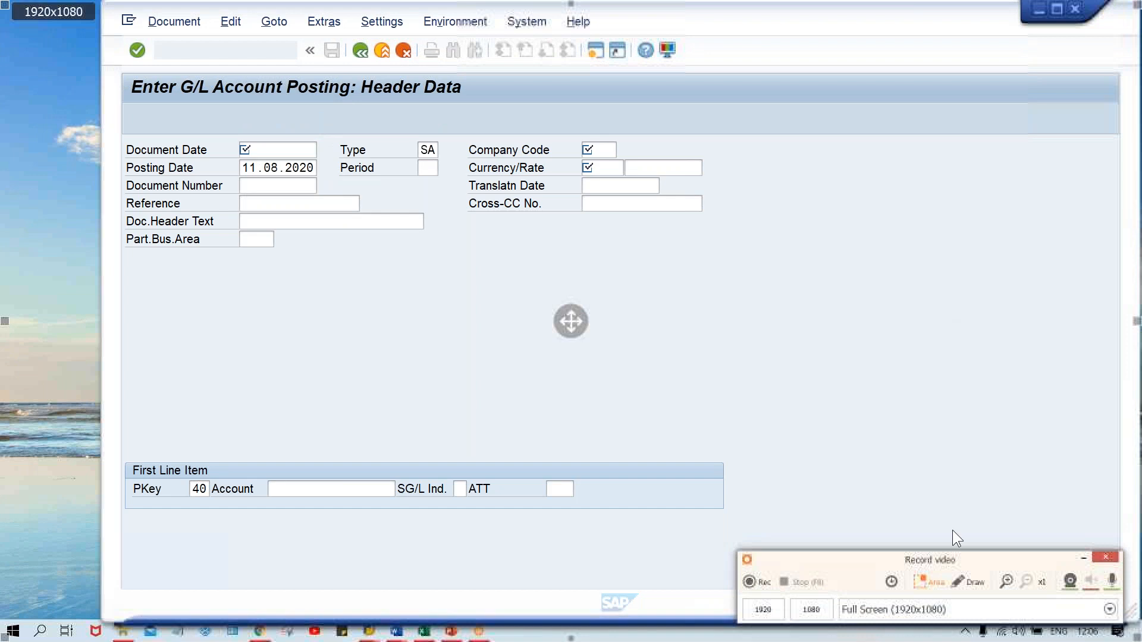
pyautogui.click(969, 581)
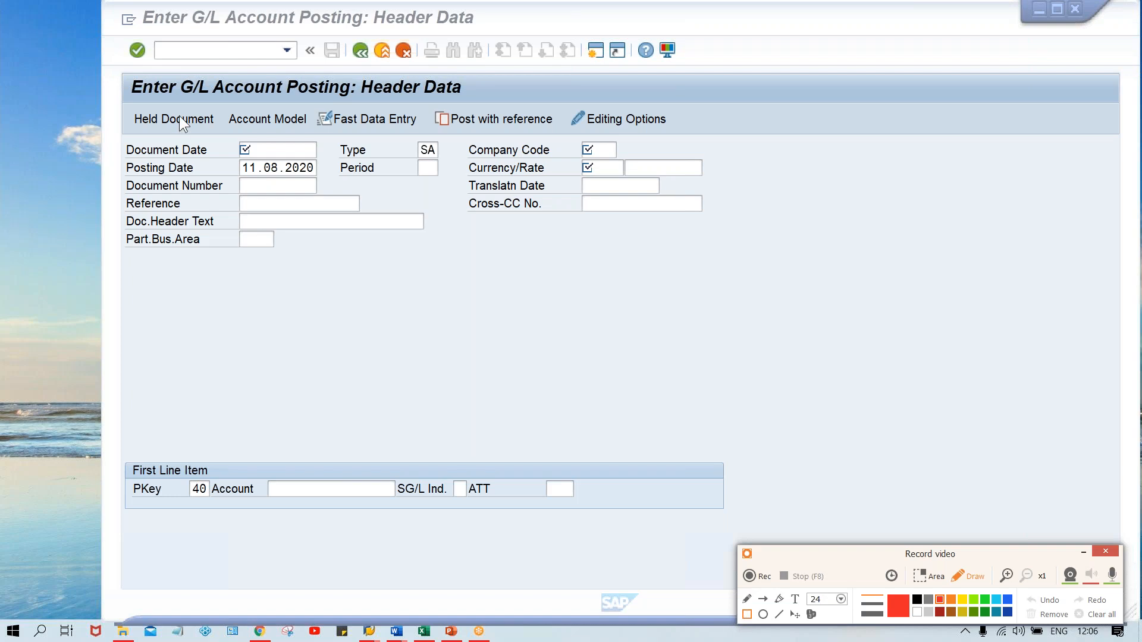
pyautogui.moveTo(116, 69)
pyautogui.mouseDown()
pyautogui.moveTo(793, 273)
pyautogui.moveTo(717, 259)
pyautogui.moveTo(707, 243)
pyautogui.mouseUp()
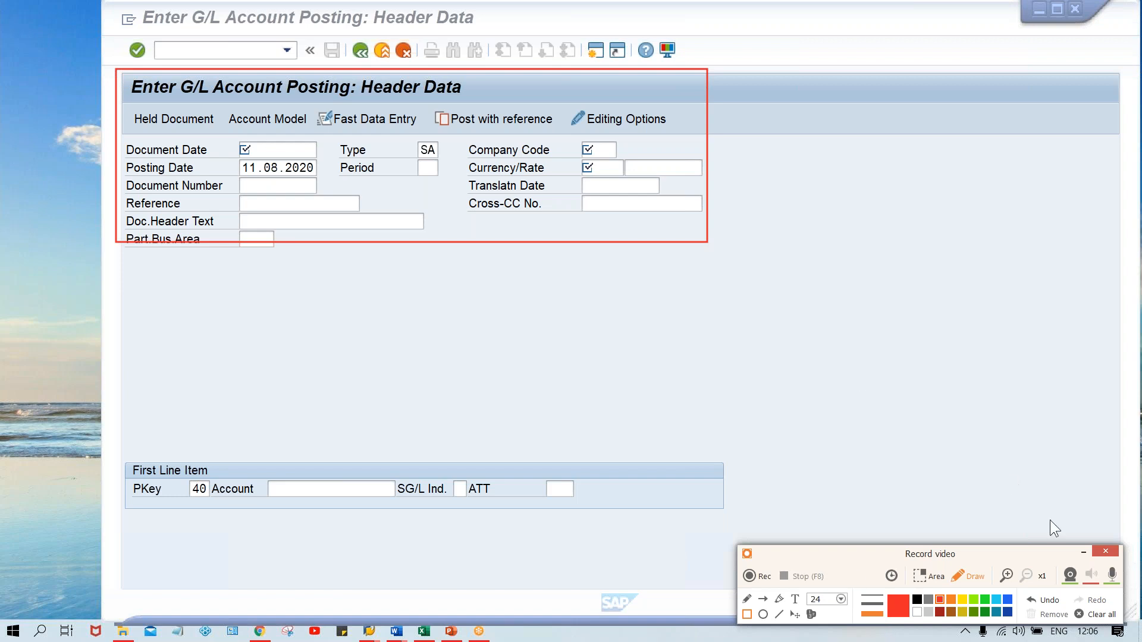
pyautogui.hotkey('ctrl', 'z')
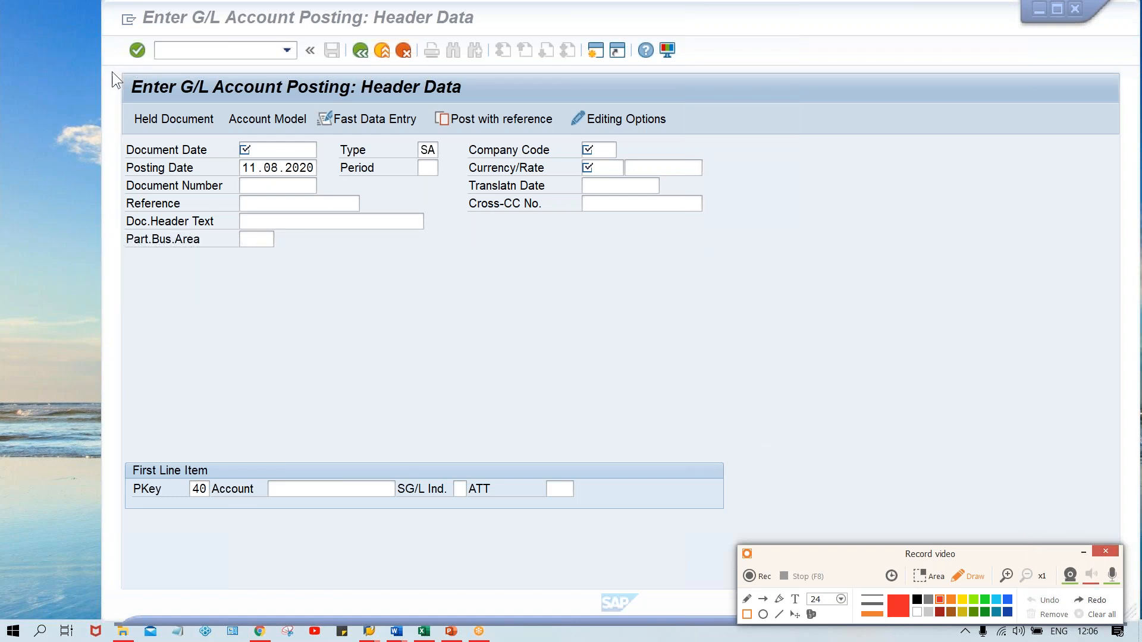
pyautogui.moveTo(116, 68); pyautogui.dragTo(776, 292)
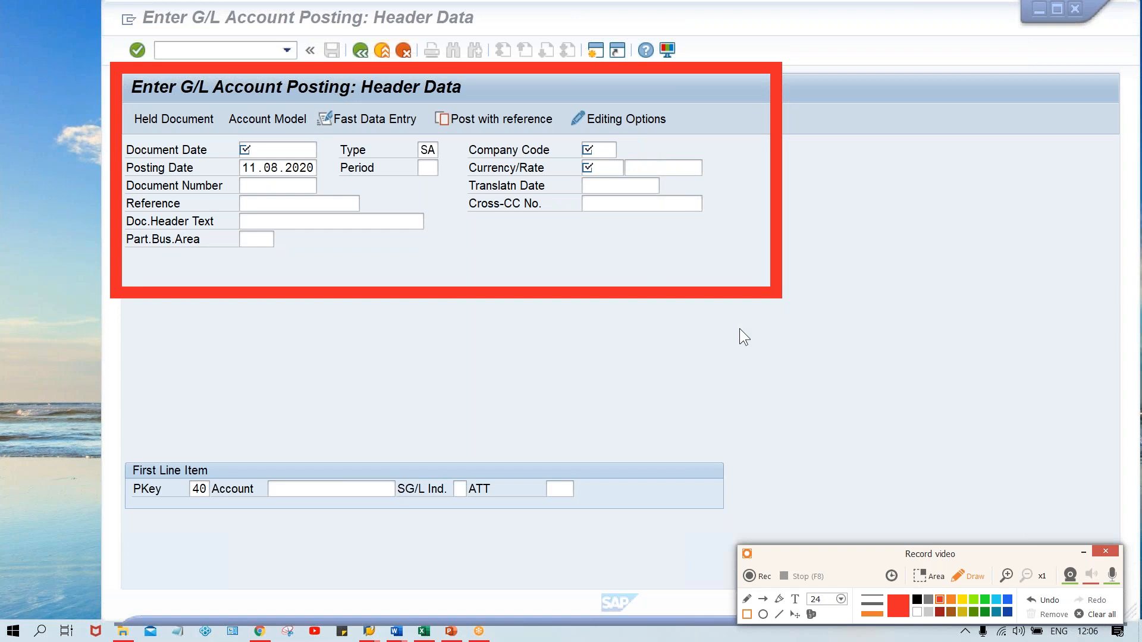
# - Add the red text annotation "Header part" inside the header rectangle and enlarge it to size 72
pyautogui.click(794, 598)
pyautogui.write('Header part')
pyautogui.click(839, 599)
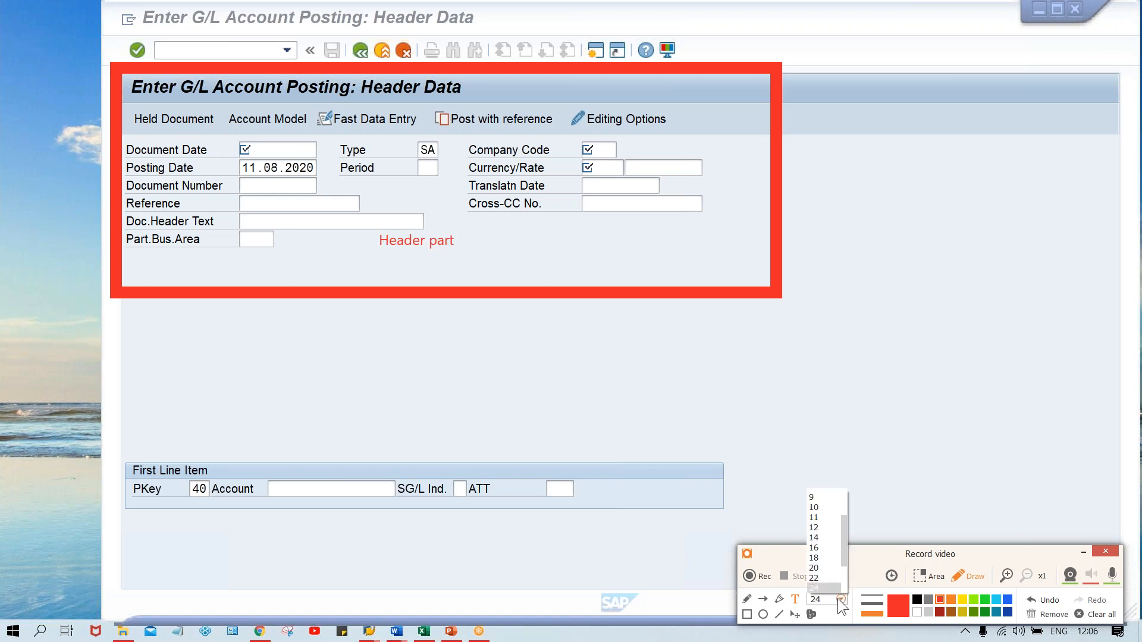
pyautogui.moveTo(842, 558); pyautogui.dragTo(851, 588)
pyautogui.click(815, 568)
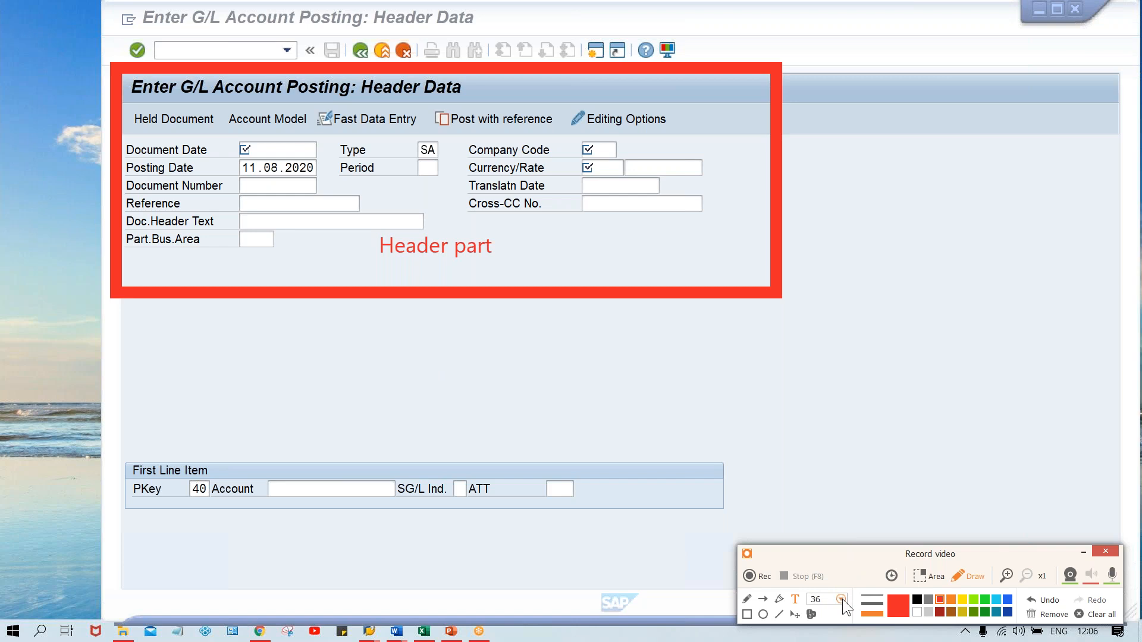
pyautogui.click(842, 598)
pyautogui.click(825, 578)
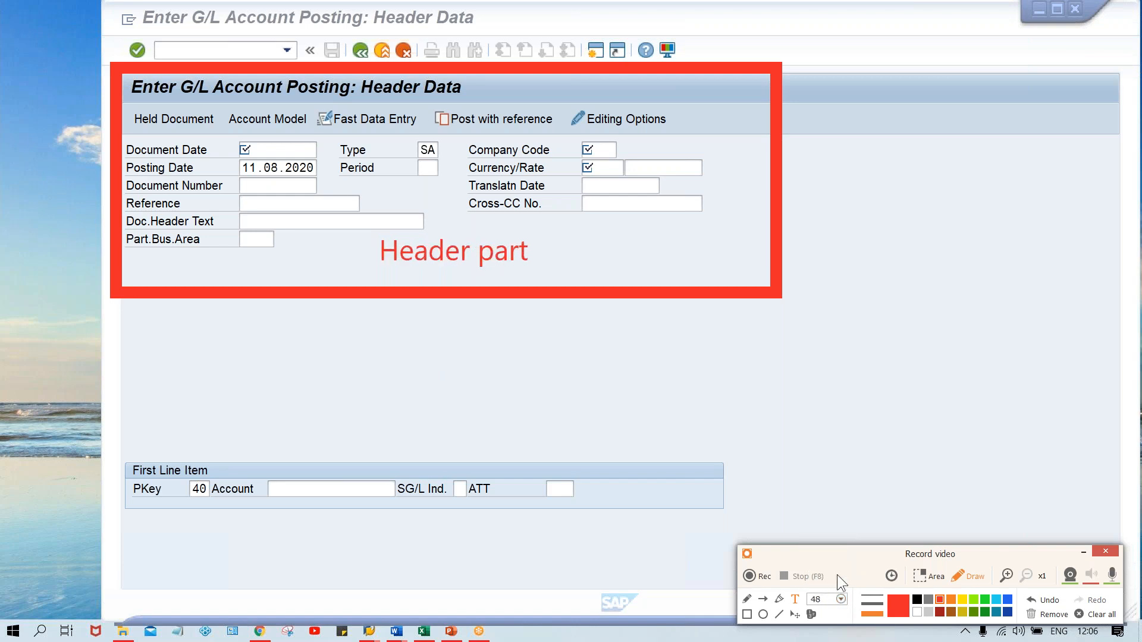
pyautogui.click(833, 602)
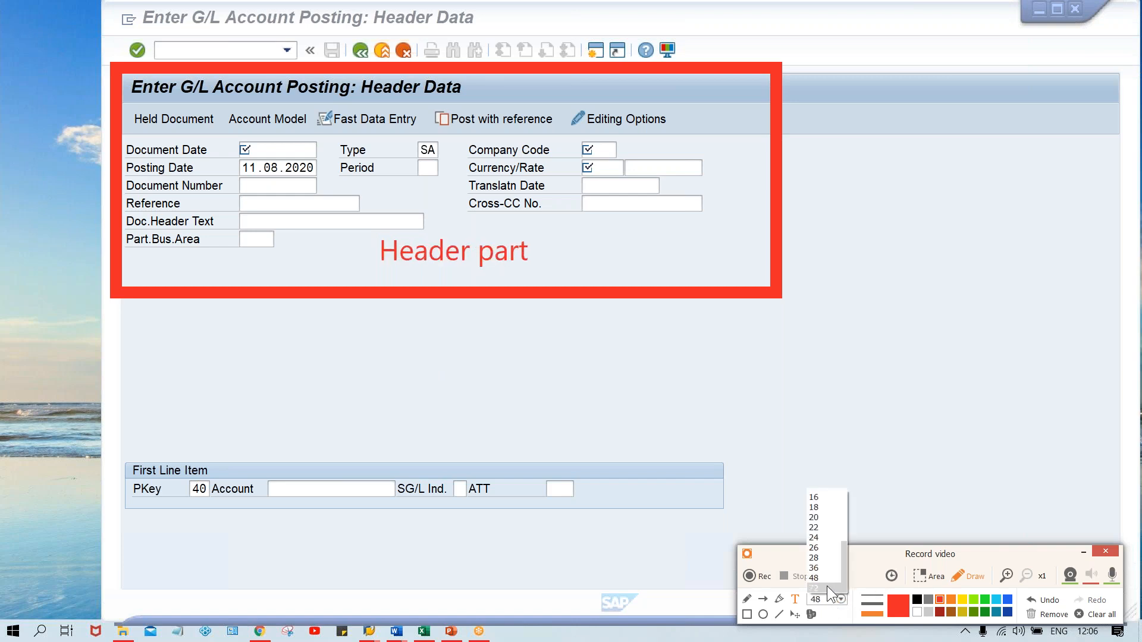
pyautogui.click(827, 587)
pyautogui.click(834, 350)
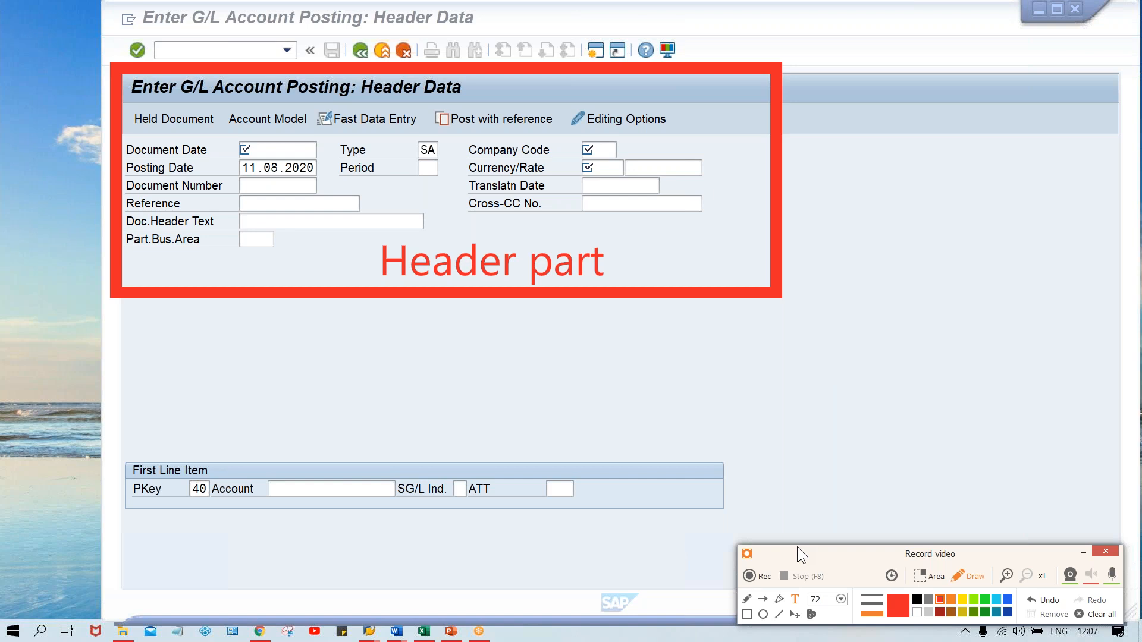
# - Draw a thick red rectangle around the First Line Item section
pyautogui.click(965, 577)
pyautogui.click(964, 576)
pyautogui.click(747, 614)
pyautogui.moveTo(123, 444)
pyautogui.mouseDown()
pyautogui.moveTo(572, 569)
pyautogui.moveTo(754, 544)
pyautogui.moveTo(754, 533)
pyautogui.moveTo(747, 547)
pyautogui.mouseUp()
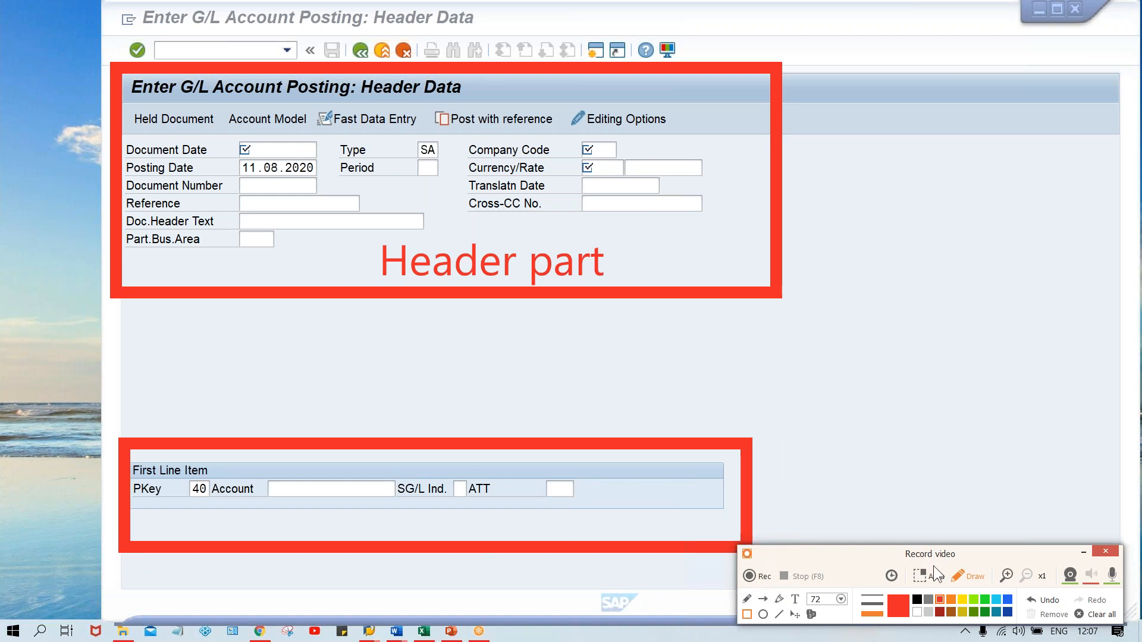
# - Label the First Line Item rectangle with the text "line item-FSV/FSG"
pyautogui.click(794, 597)
pyautogui.write('ine')
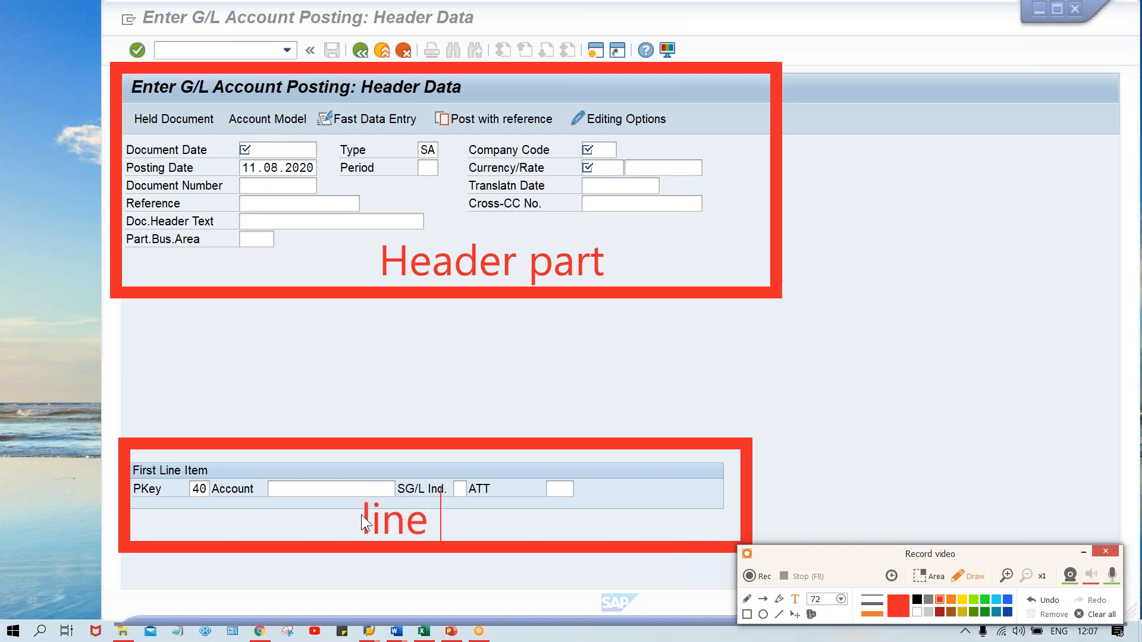
pyautogui.write(' item')
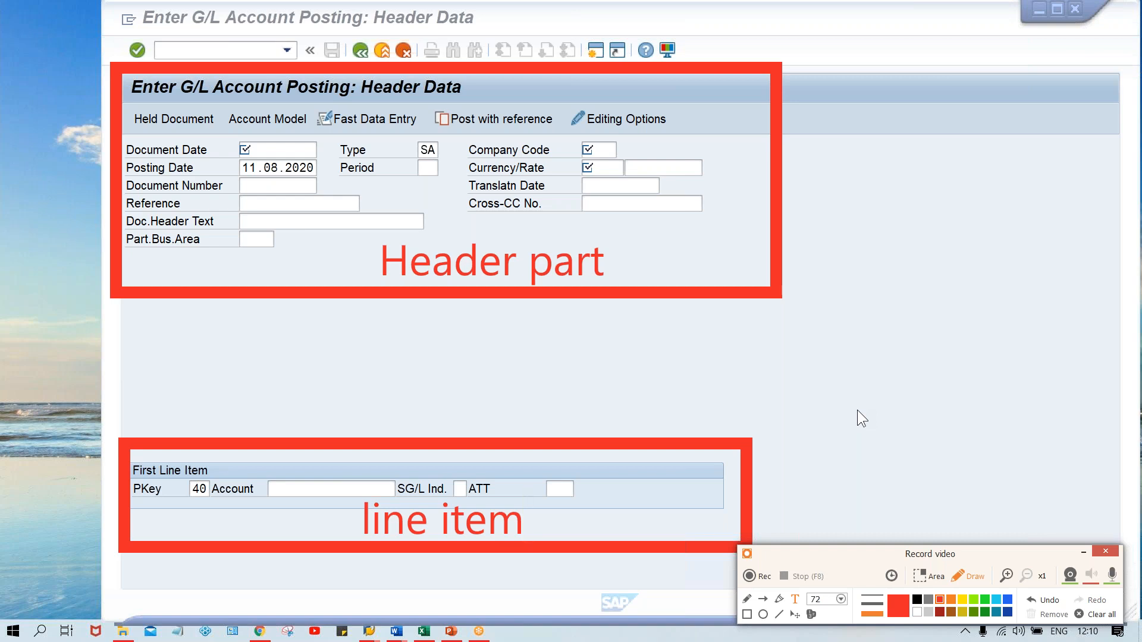
pyautogui.write('-')
pyautogui.press('capslock')
pyautogui.write('FS')
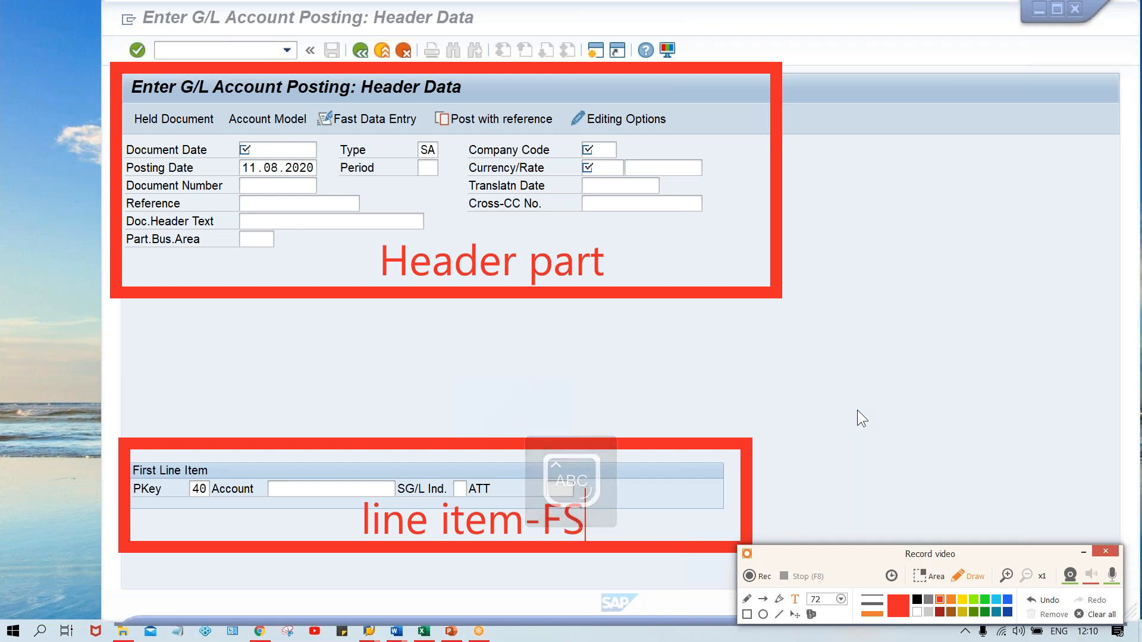
pyautogui.write('V/FSG')
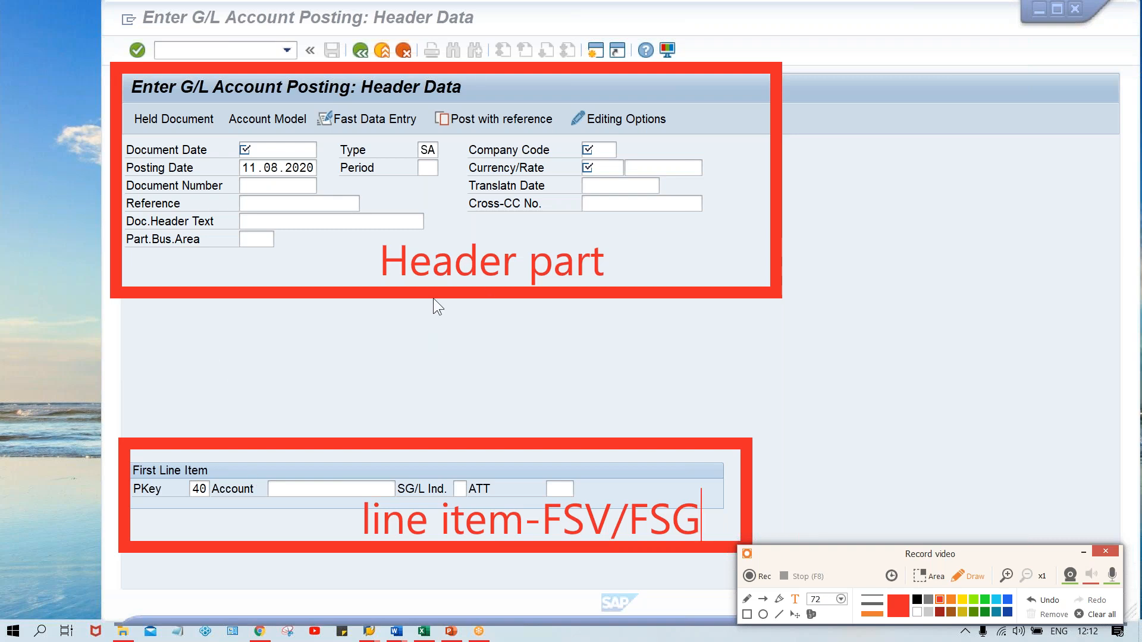
# - Undo all the red rectangles and text annotations and minimise the screen recorder window
pyautogui.hotkey('ctrl', 'z')
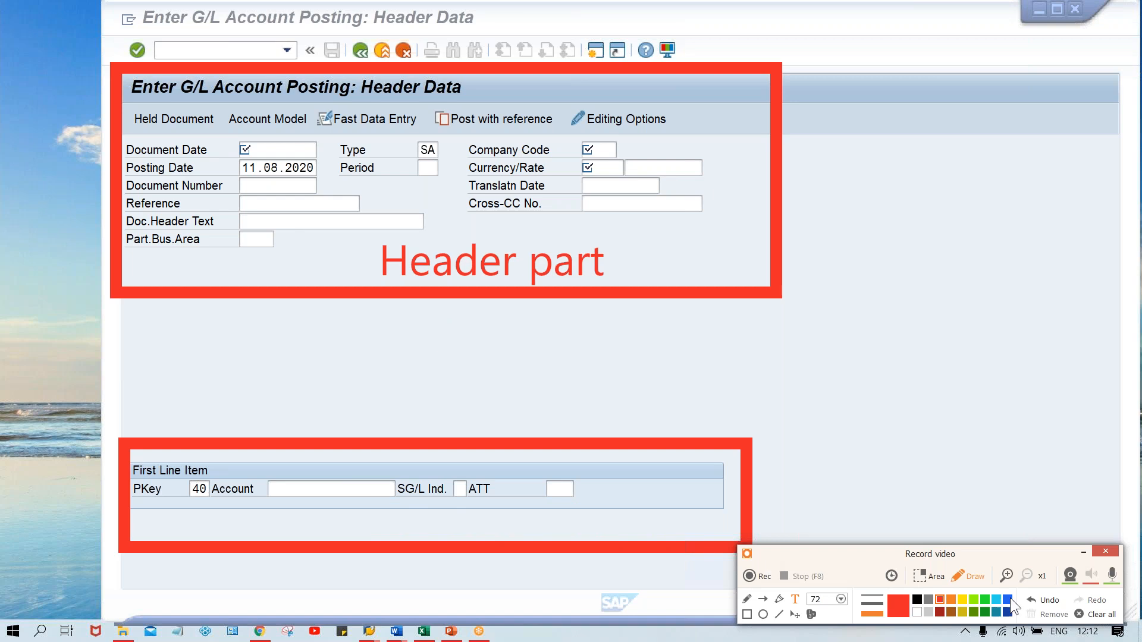
pyautogui.click(1040, 600)
pyautogui.click(1039, 599)
pyautogui.click(1040, 600)
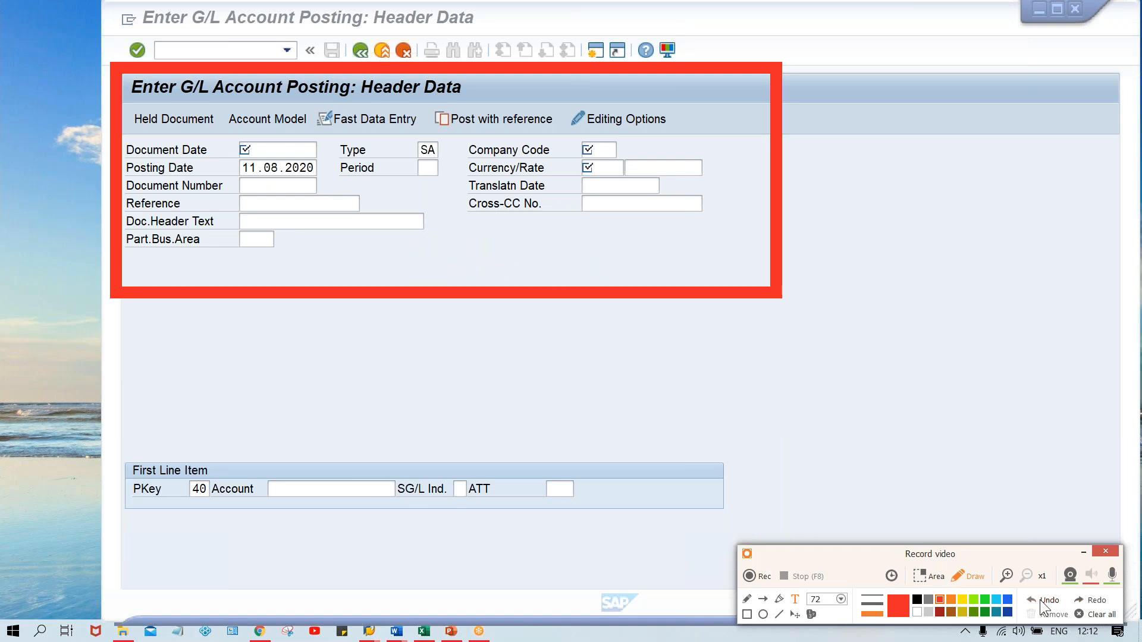
pyautogui.click(1039, 600)
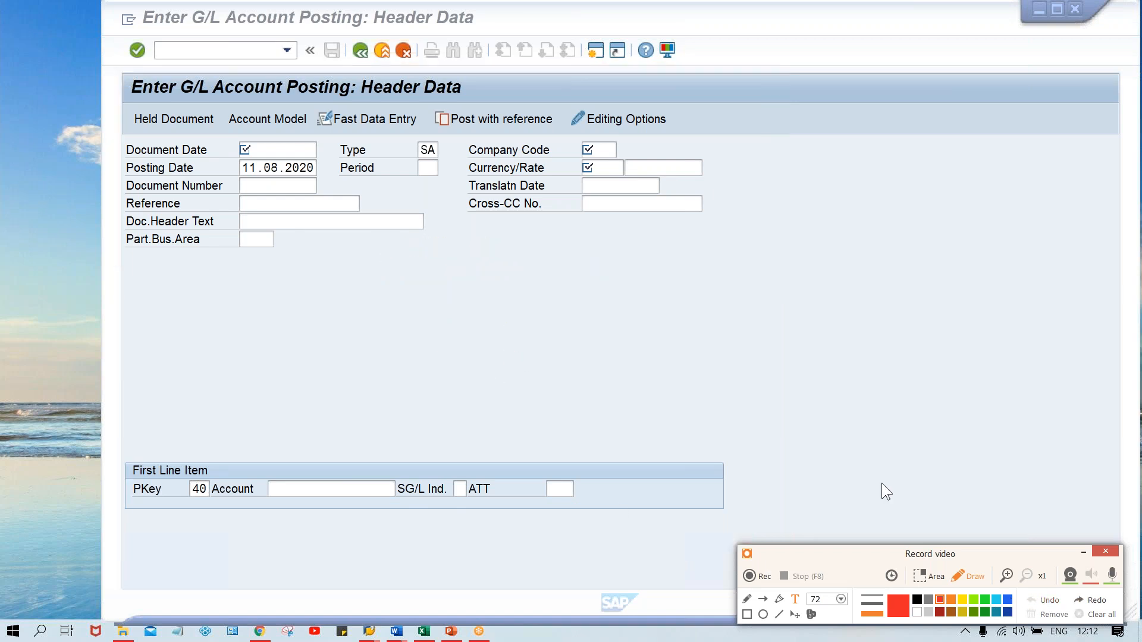
pyautogui.click(1085, 550)
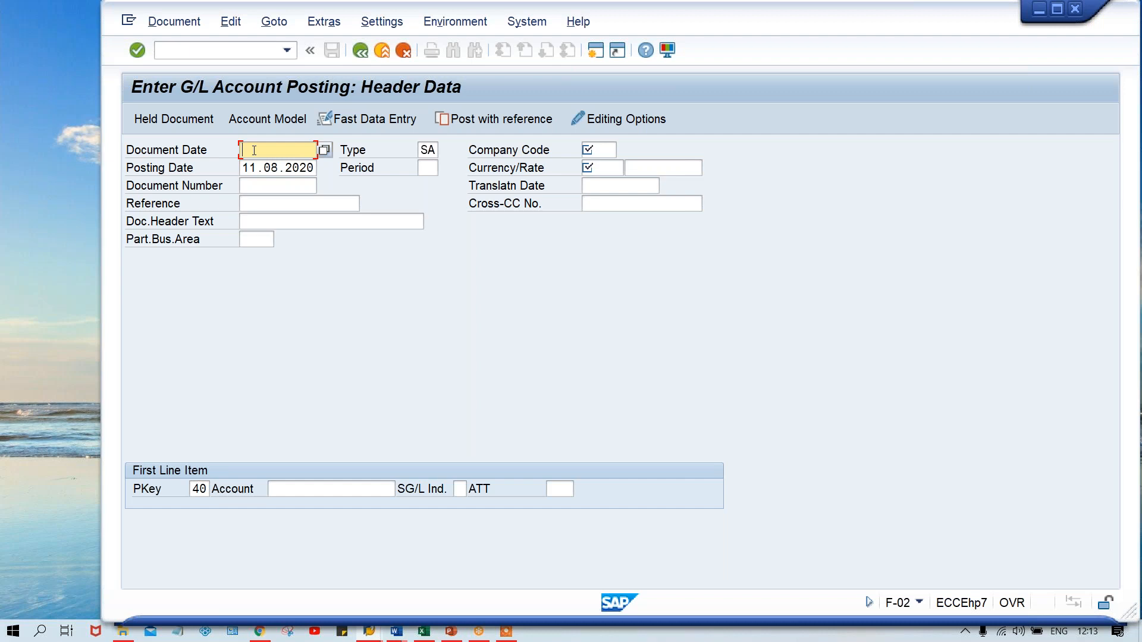
# - Set the posting's document date to 11.08.2020
pyautogui.write('11.08.2020')
pyautogui.click(257, 167)
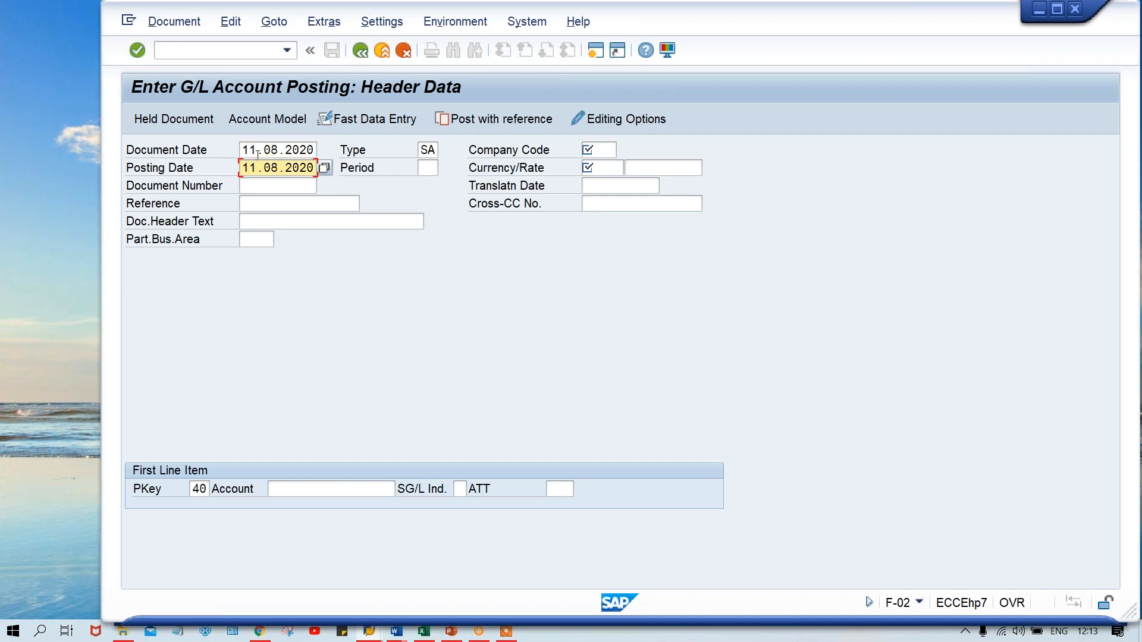
pyautogui.click(256, 149)
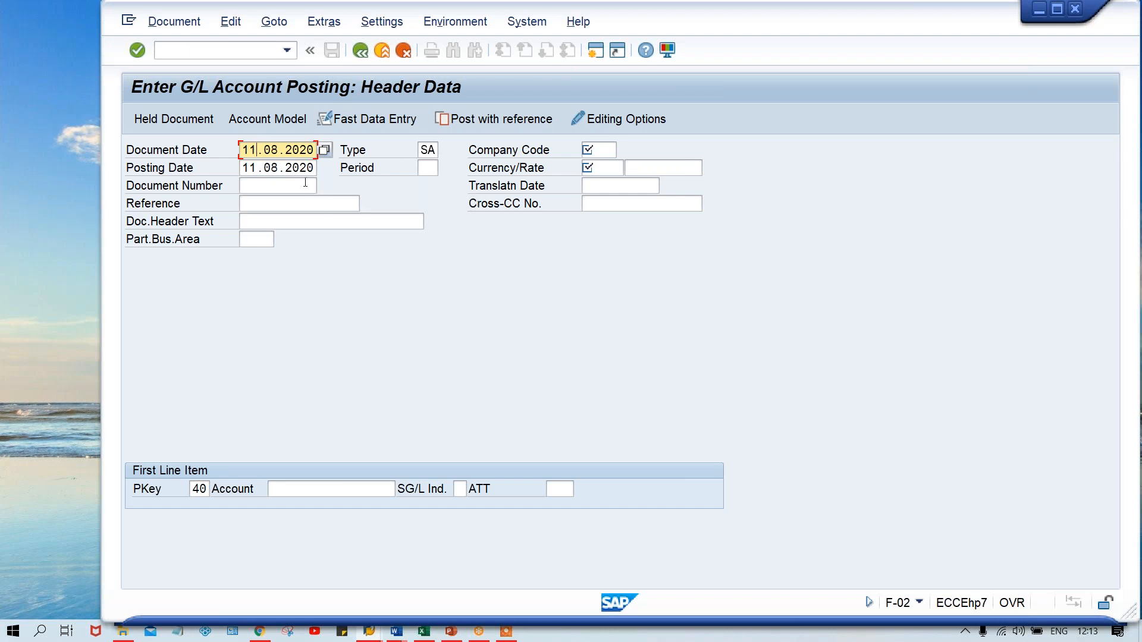
# - Set the company code to TM00 and move on to the posting period
pyautogui.click(596, 148)
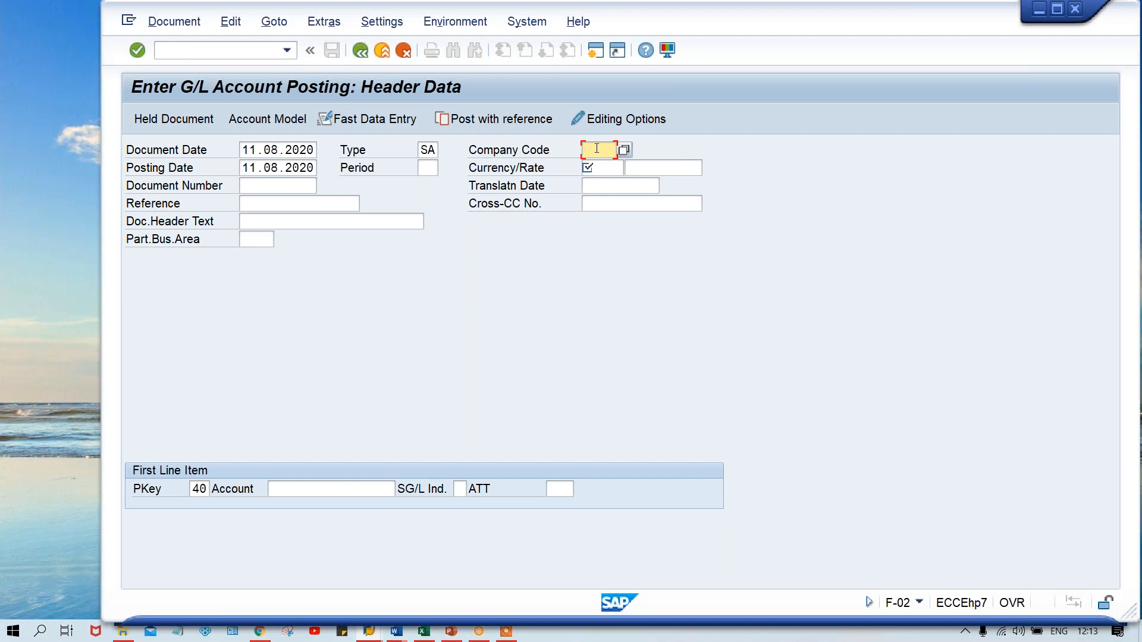
pyautogui.write('TM00')
pyautogui.press('Tab')
pyautogui.press('Tab')
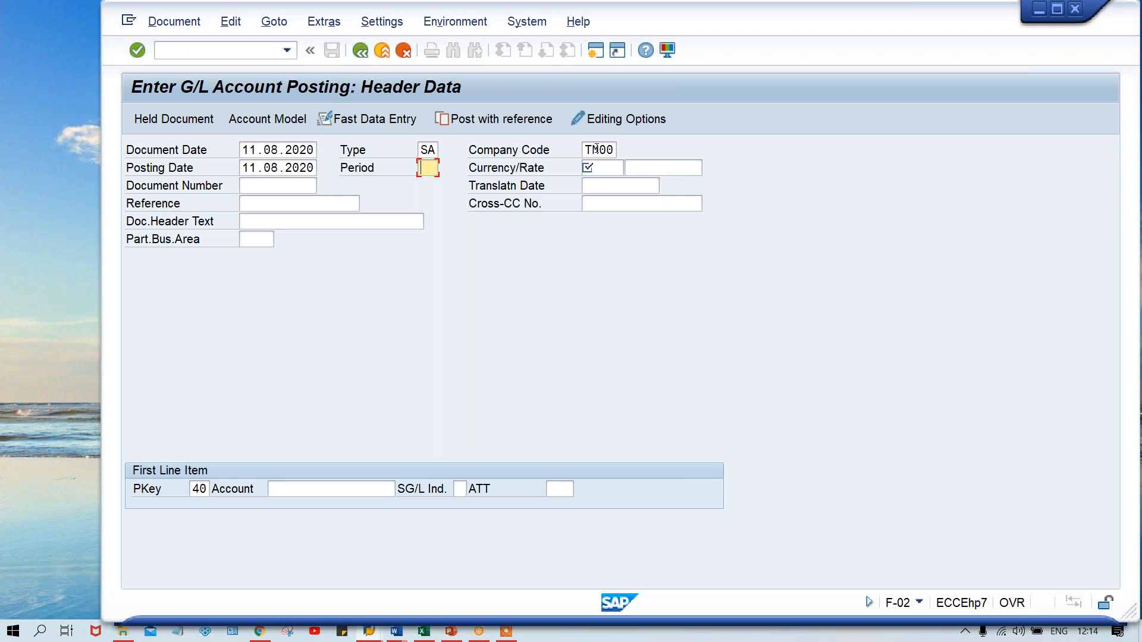
# - Start a new SAP session and run transaction OB37 to view the fiscal year variant assignments of company codes
pyautogui.write('5')
pyautogui.press('BackSpace')
pyautogui.click(592, 51)
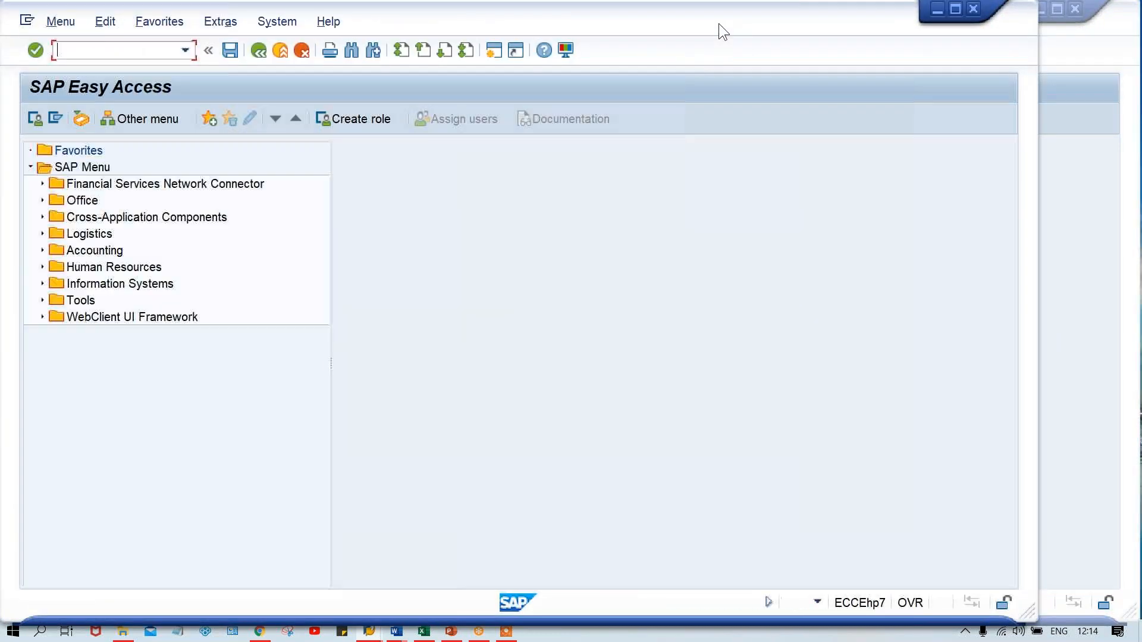
pyautogui.moveTo(720, 23); pyautogui.dragTo(833, 31)
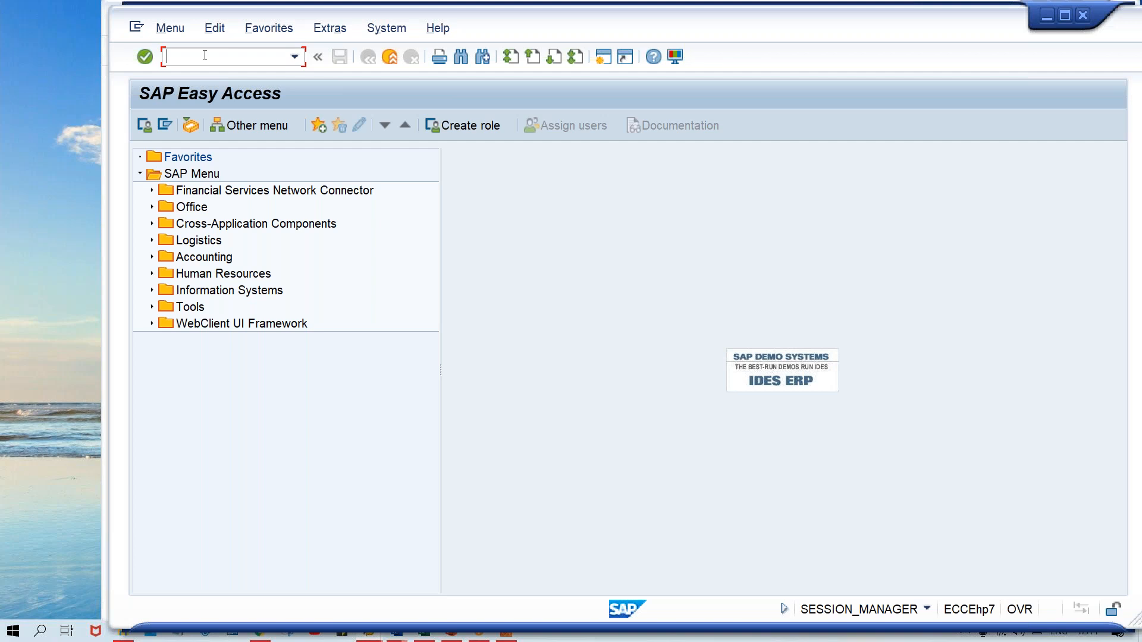
pyautogui.write('OB37')
pyautogui.press('Return')
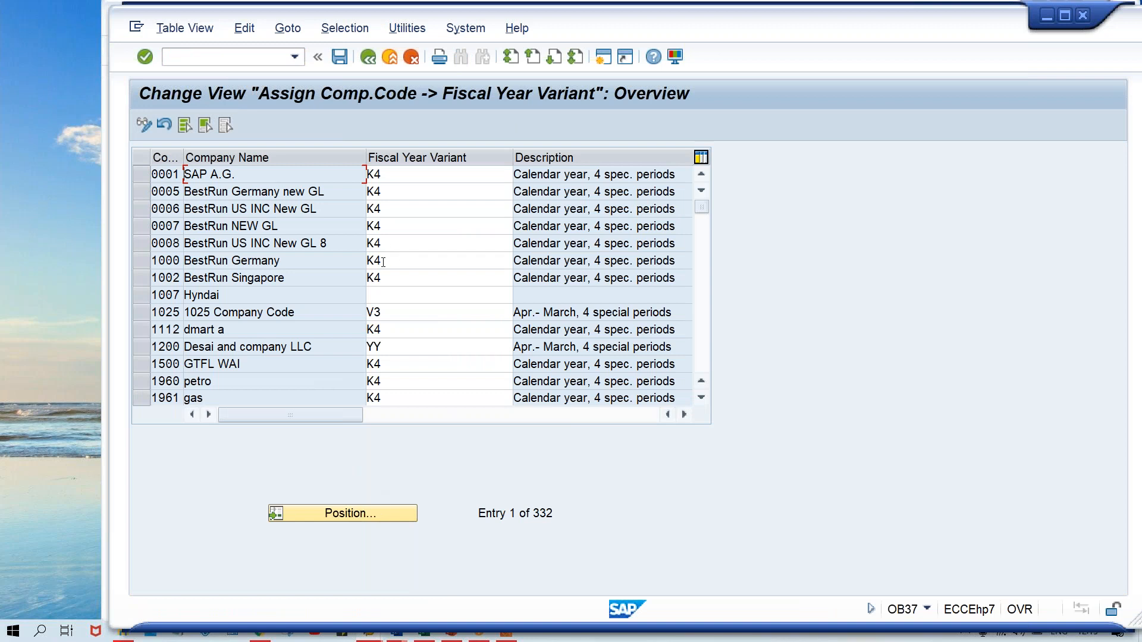
# - Assign fiscal year variant K4 to company code 1007, Hyndai
pyautogui.click(380, 294)
pyautogui.write('K4')
pyautogui.press('Return')
# - Jump to company code TM00 in the list and check its fiscal year variant and description
pyautogui.click(347, 515)
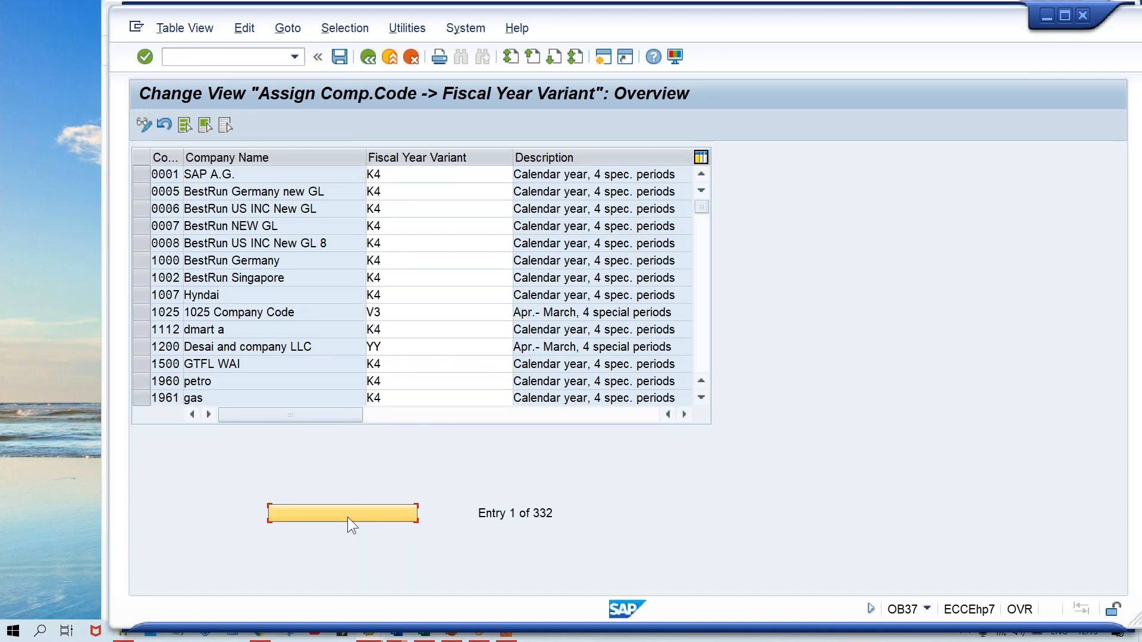
pyautogui.write('TR00')
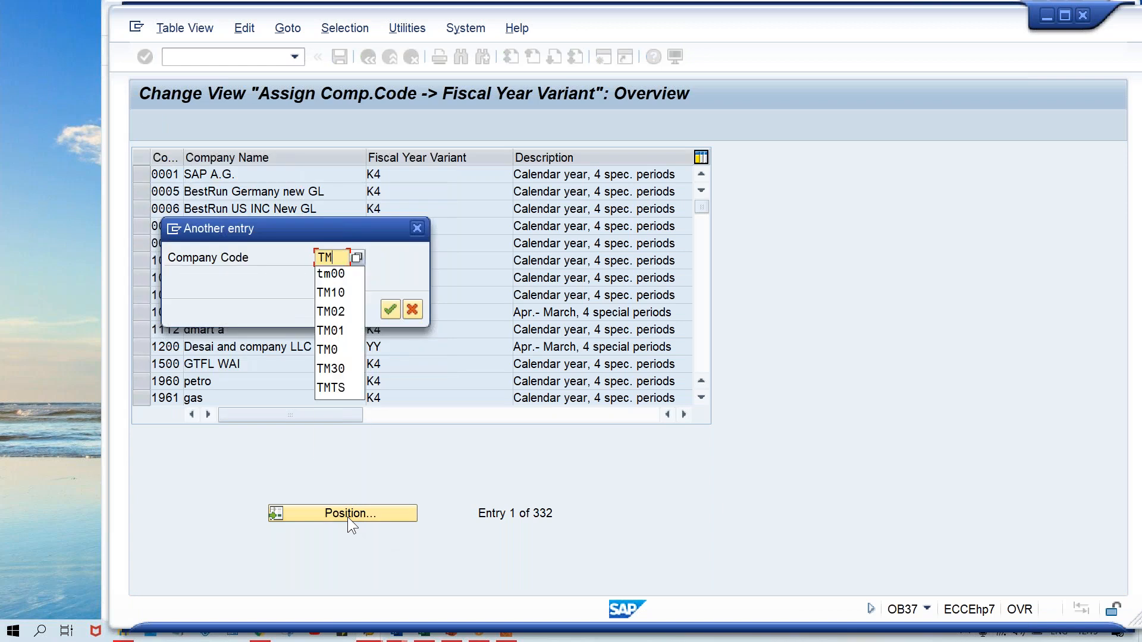
pyautogui.press('Return')
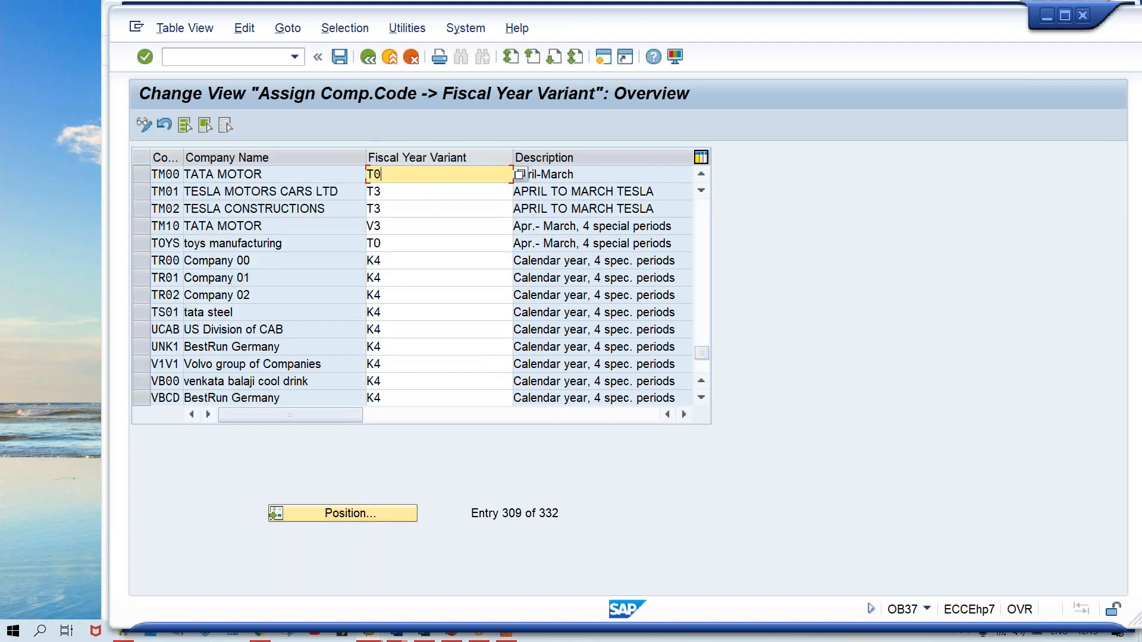
pyautogui.moveTo(386, 174); pyautogui.dragTo(359, 176)
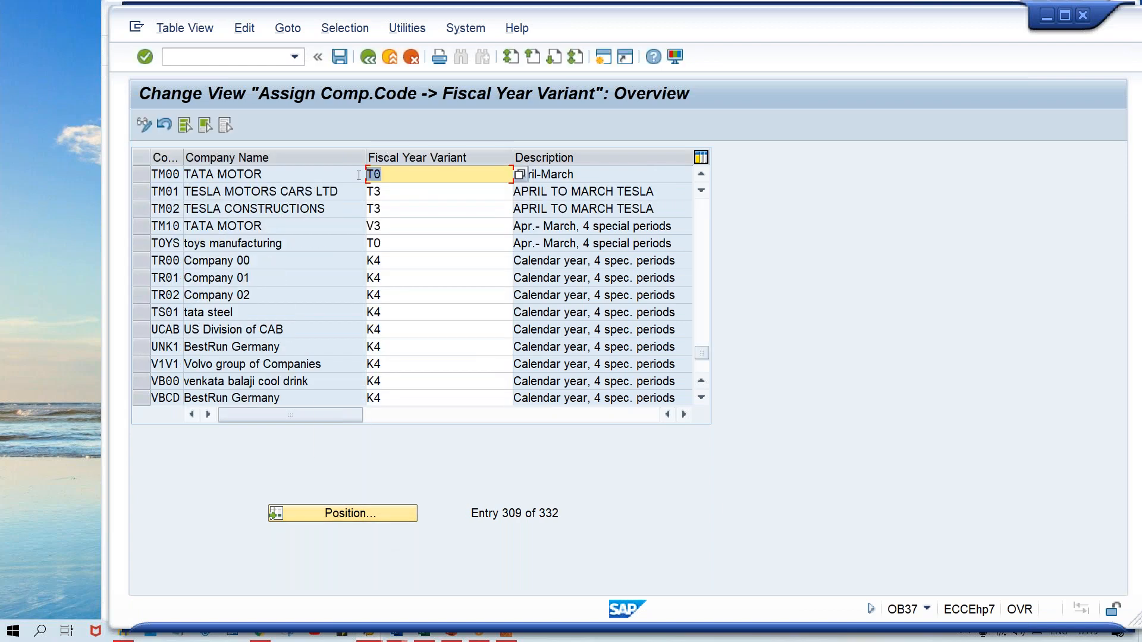
pyautogui.click(608, 180)
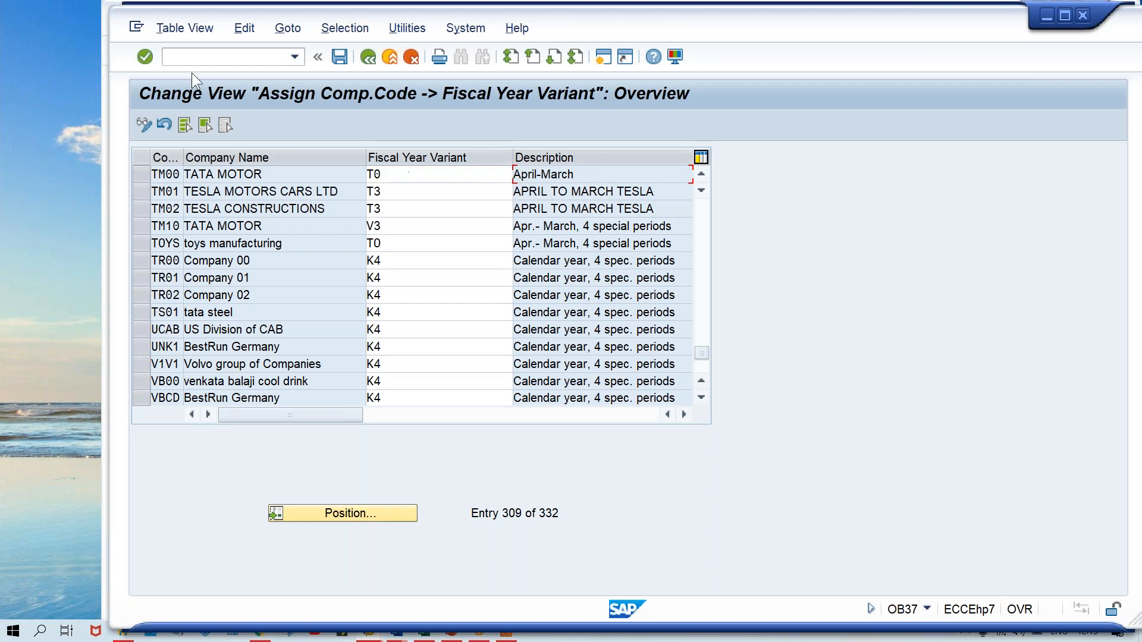
# - Run transaction OB29 in the same session and display the periods of fiscal year variant T0
pyautogui.write('/NOB29')
pyautogui.press('Return')
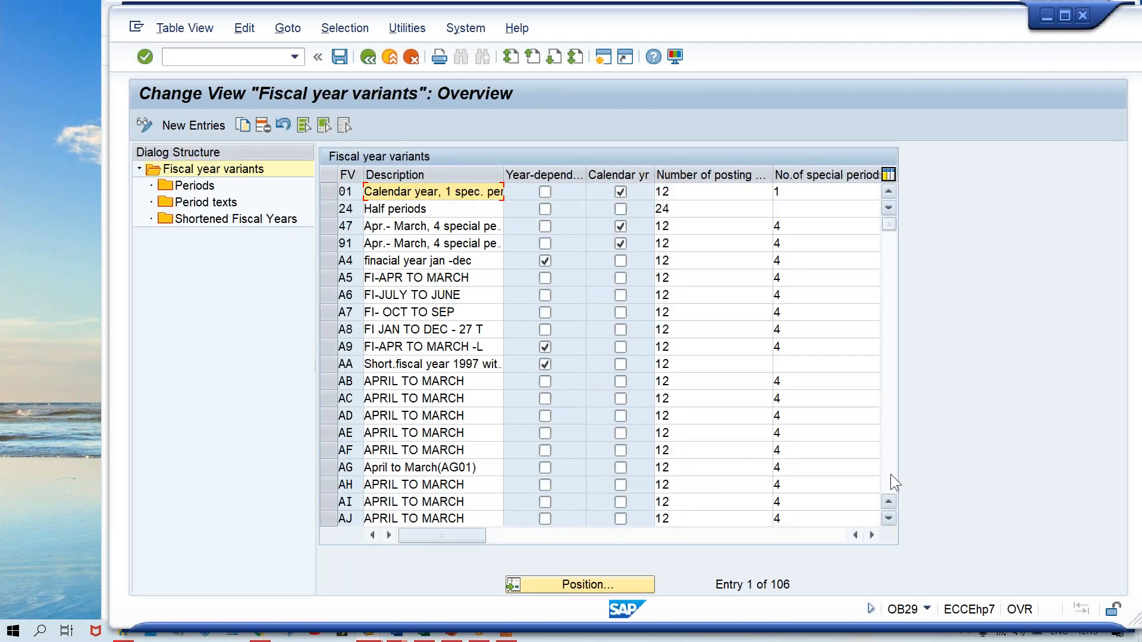
pyautogui.click(890, 474)
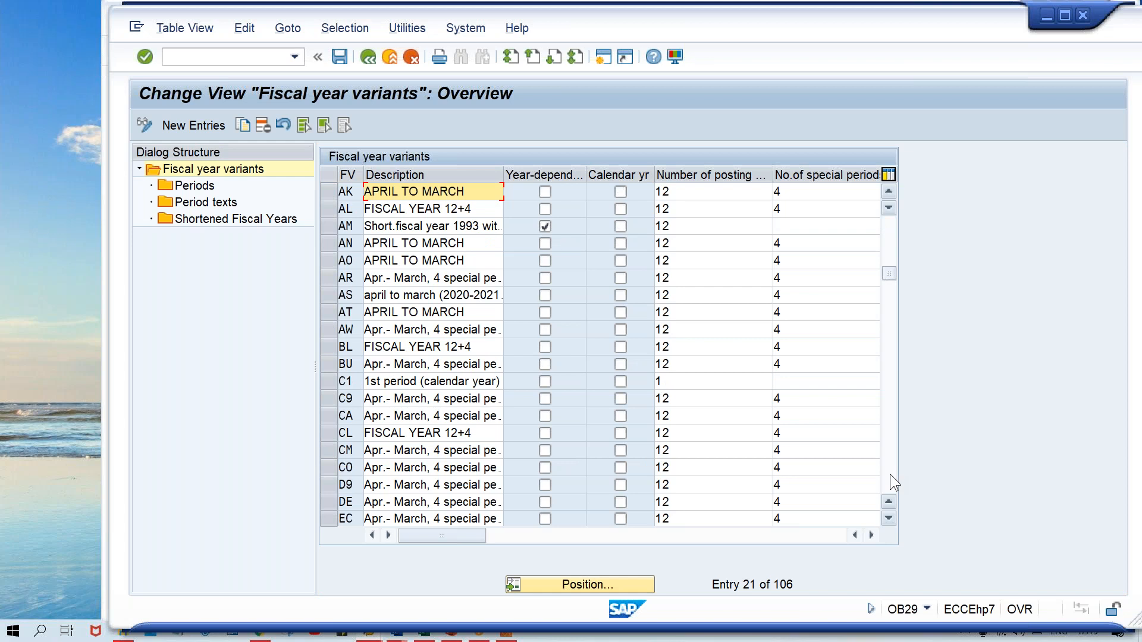
pyautogui.click(890, 473)
pyautogui.click(889, 473)
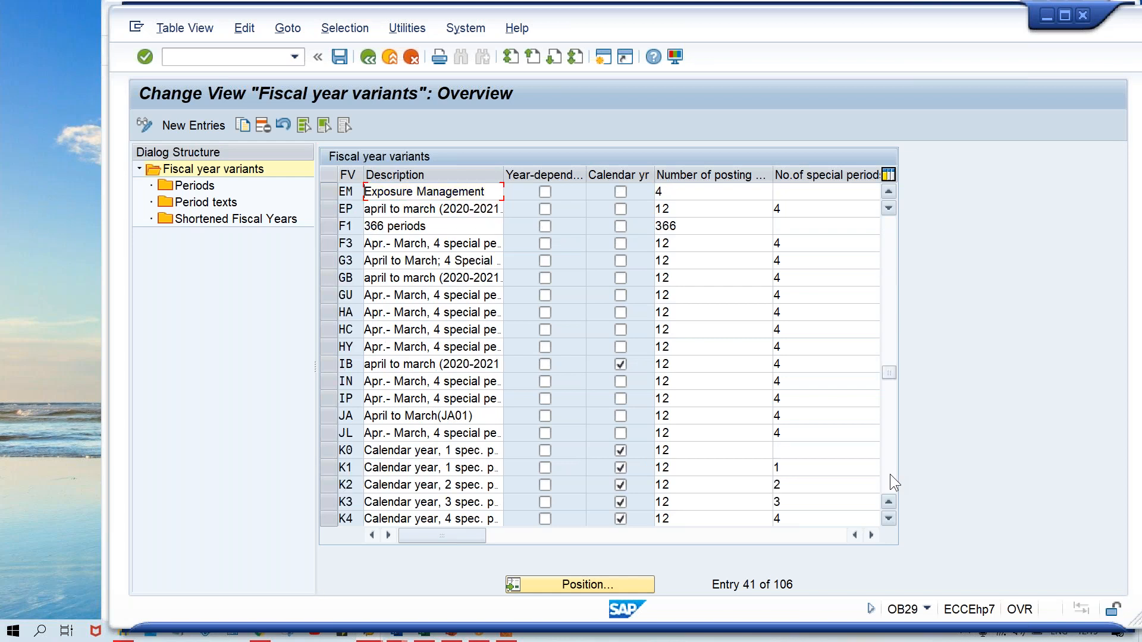
pyautogui.click(890, 474)
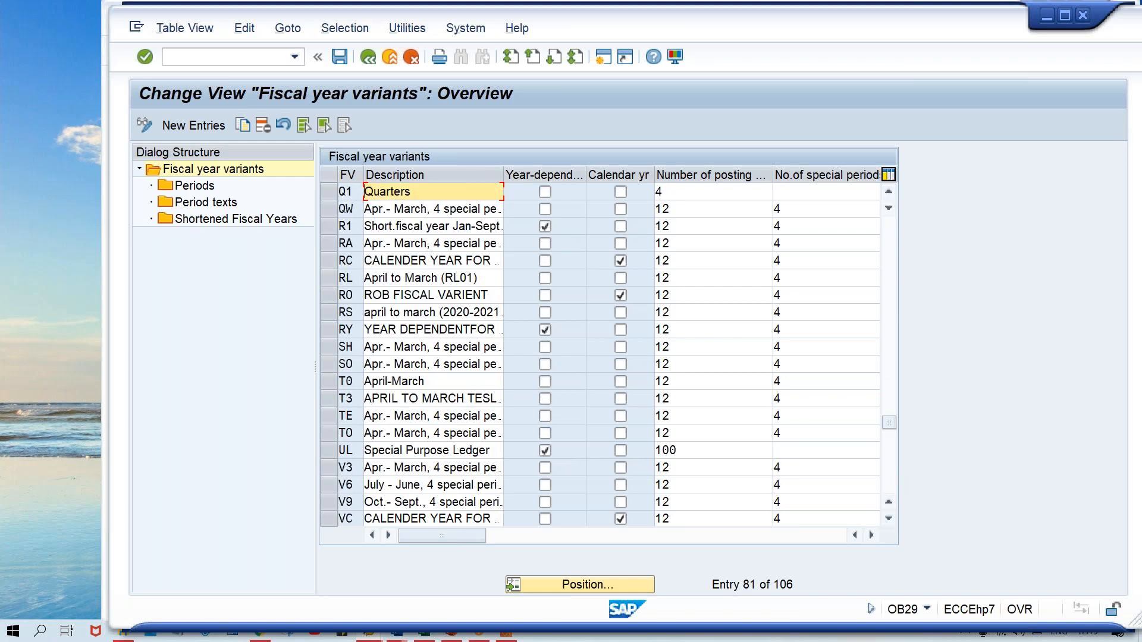
pyautogui.click(329, 380)
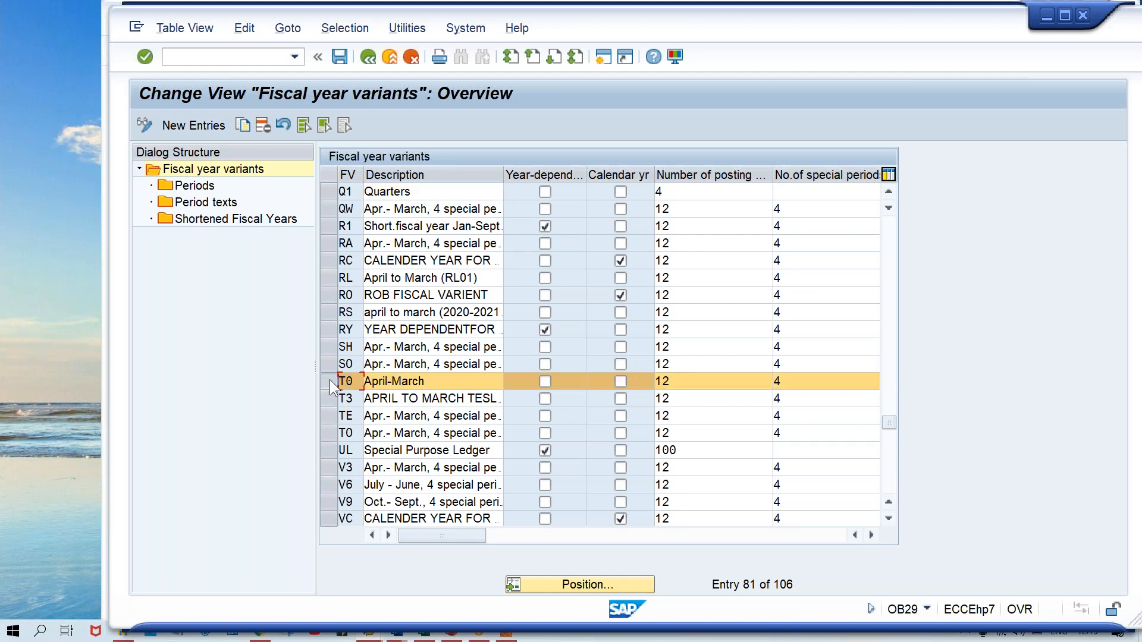
pyautogui.doubleClick(188, 185)
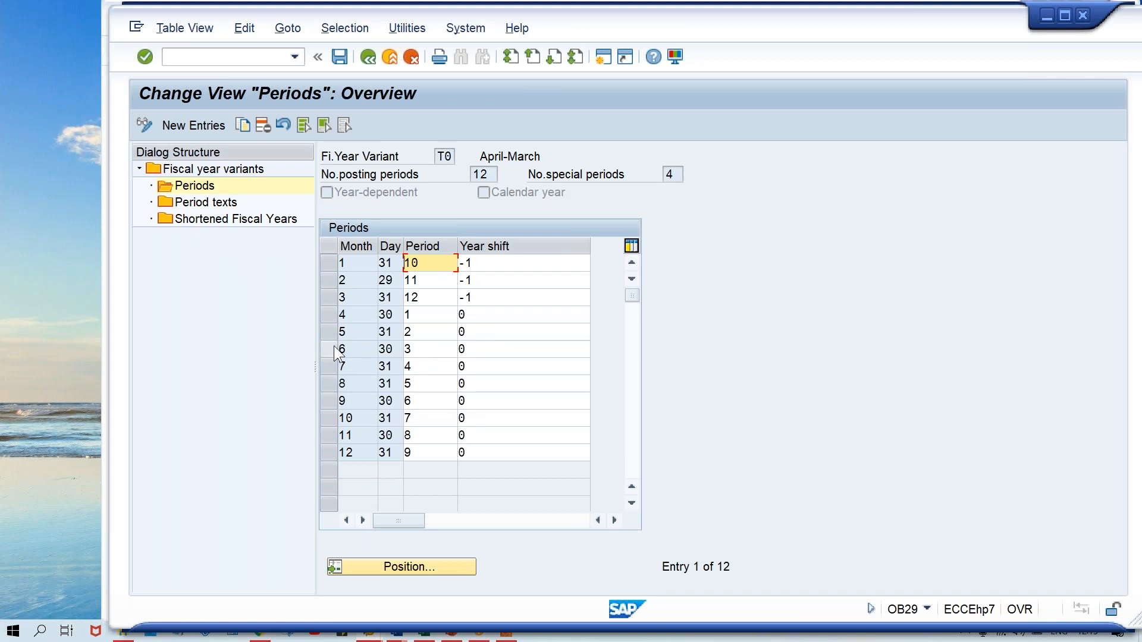
# - Examine which posting period month 4 is assigned to in variant T0
pyautogui.click(329, 315)
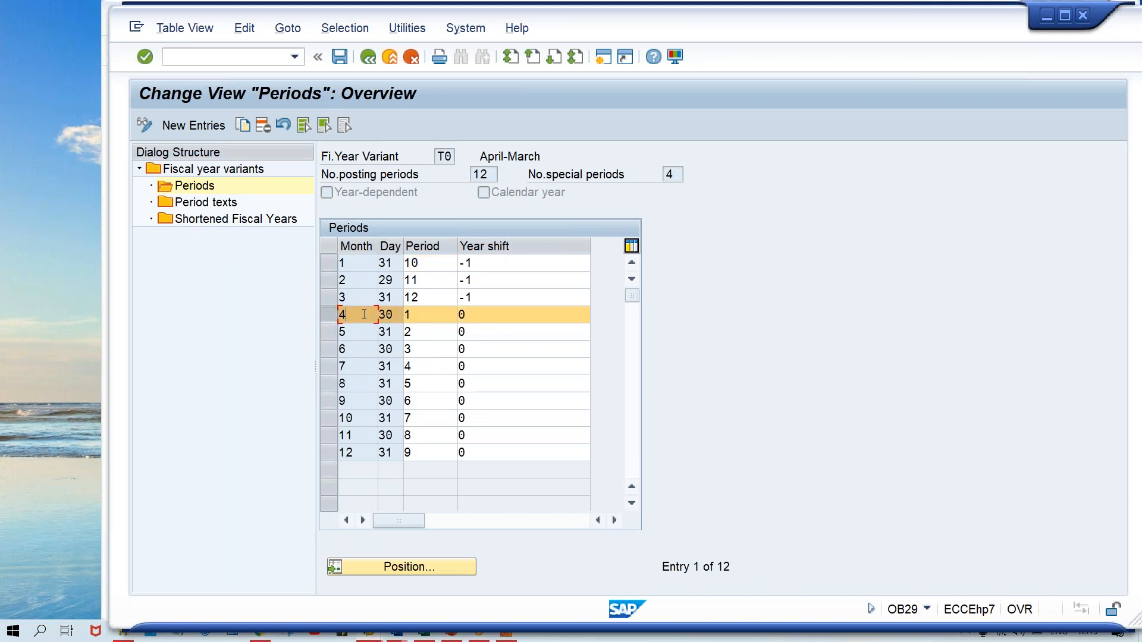
pyautogui.click(423, 315)
pyautogui.click(363, 316)
pyautogui.click(416, 316)
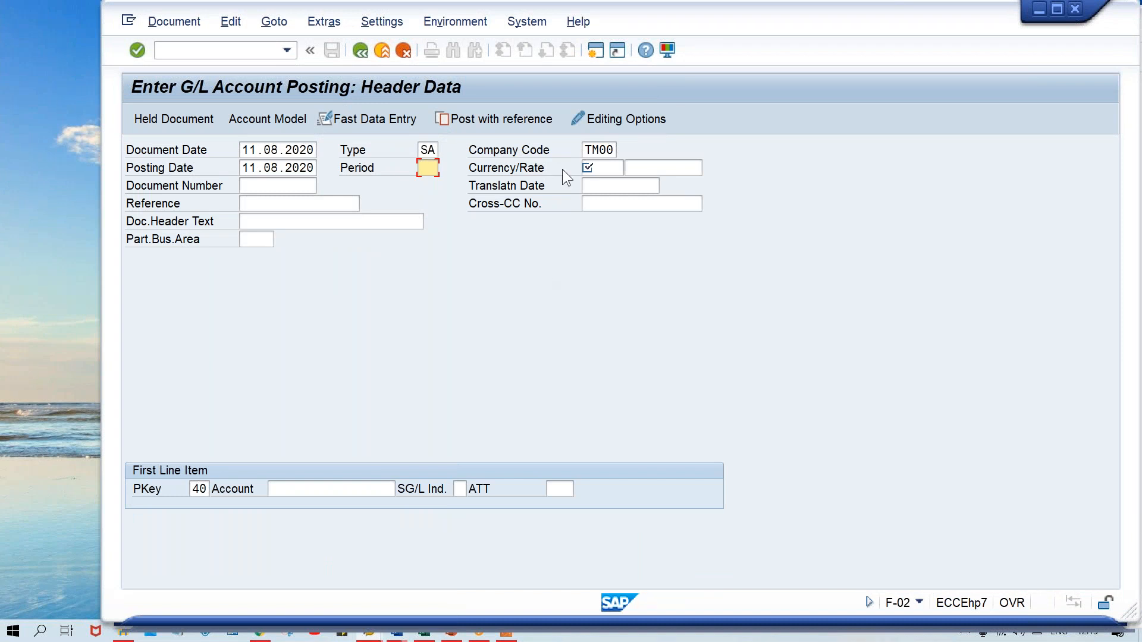
# - Set the posting currency to INR in the F-02 header data
pyautogui.click(601, 169)
pyautogui.write('INR')
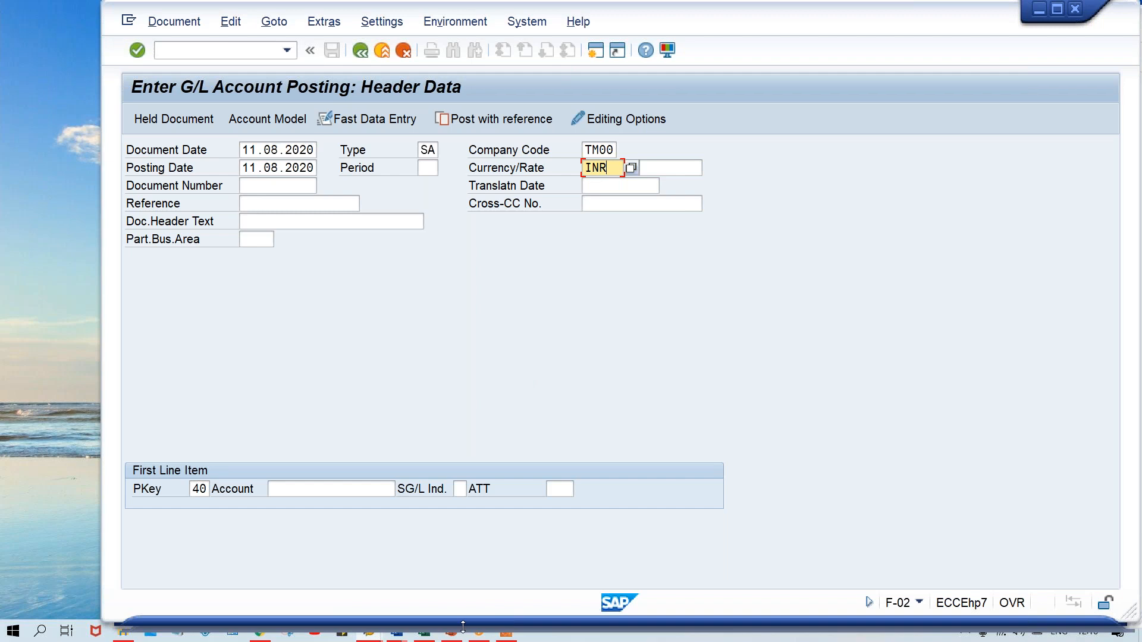
# - Switch to the Class workbook in Excel and append "- 40" to the RENT ACT DR. label in F3
pyautogui.hotkey('alt', 'Tab')
pyautogui.hotkey('alt', 'Tab')
pyautogui.hotkey('alt', 'Tab')
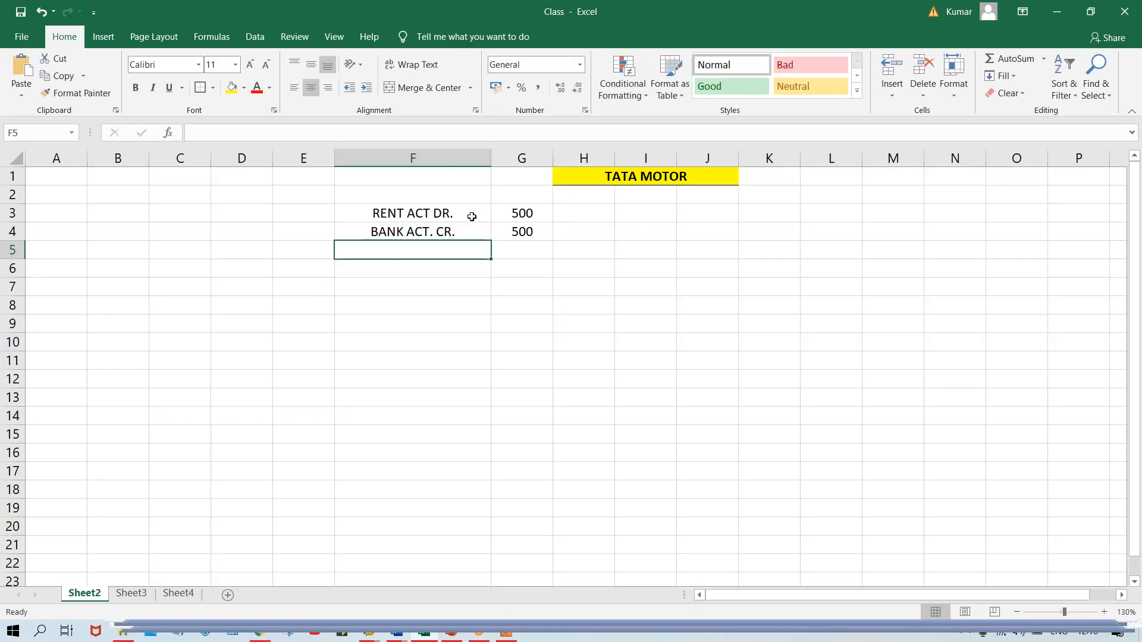
pyautogui.click(457, 215)
pyautogui.click(438, 231)
pyautogui.click(472, 212)
pyautogui.doubleClick(472, 212)
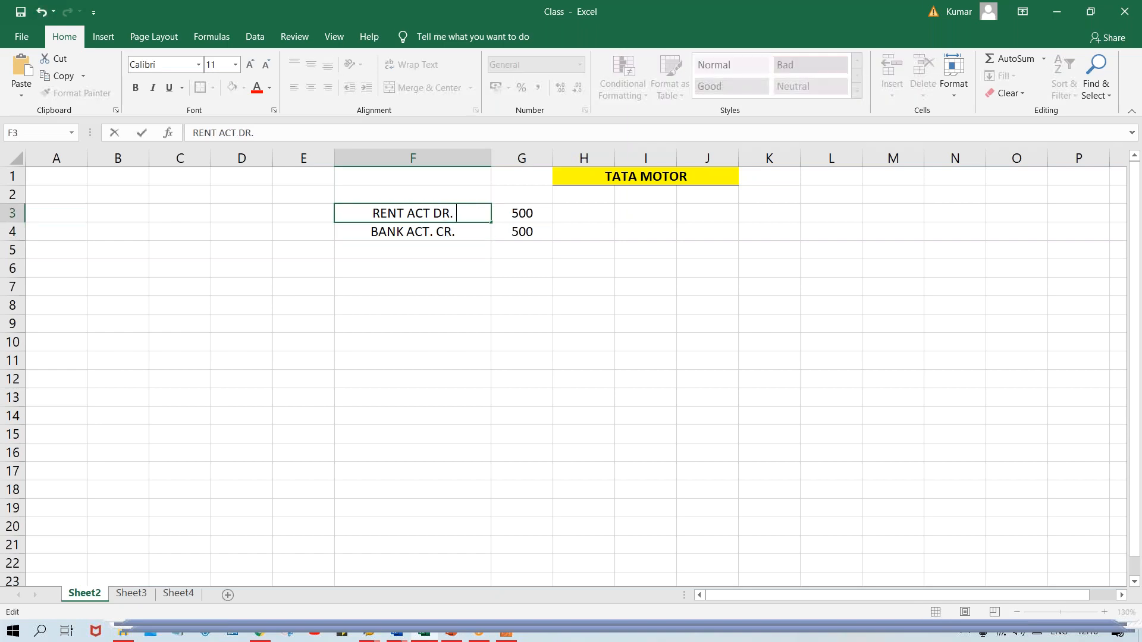
pyautogui.write('- 40')
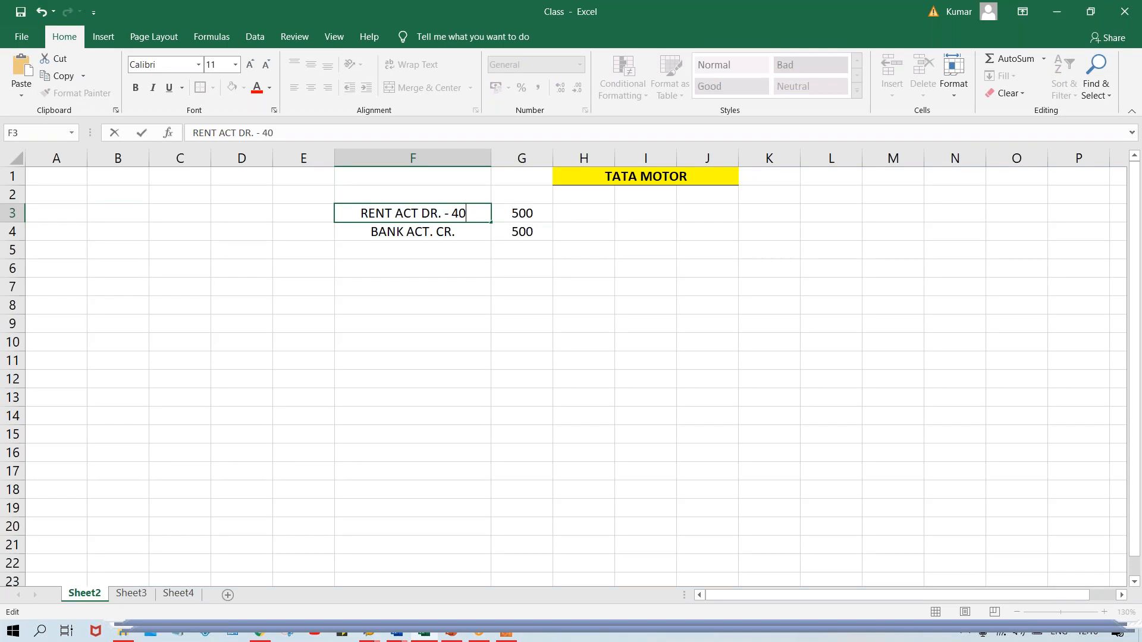
# - Append "- 50" to the BANK ACT. CR. label in cell F4
pyautogui.click(468, 236)
pyautogui.press('F2')
pyautogui.write('- 50')
pyautogui.press('Return')
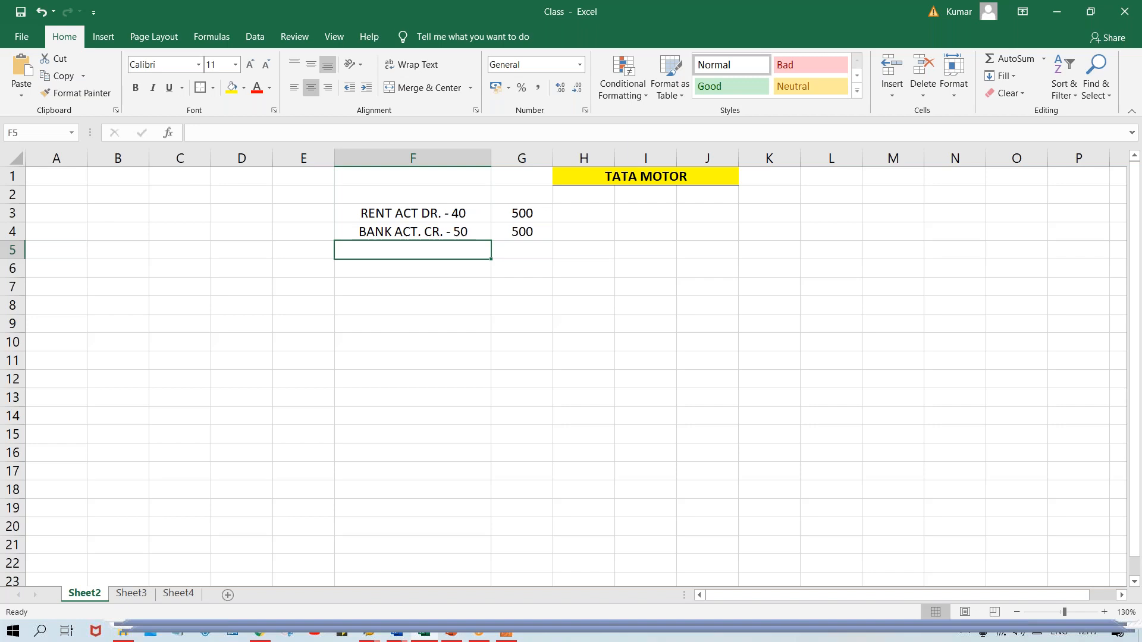
# - Enter the heading "F-02 (JV)" in cell F1 above the rent entry
pyautogui.click(404, 181)
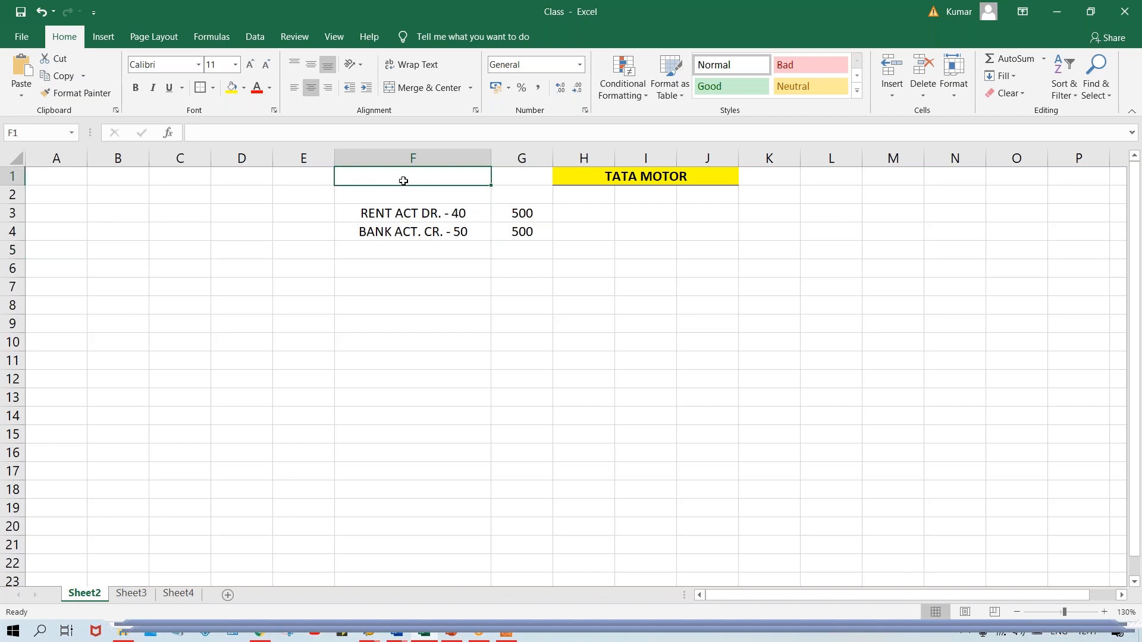
pyautogui.write('F-02')
pyautogui.press('Return')
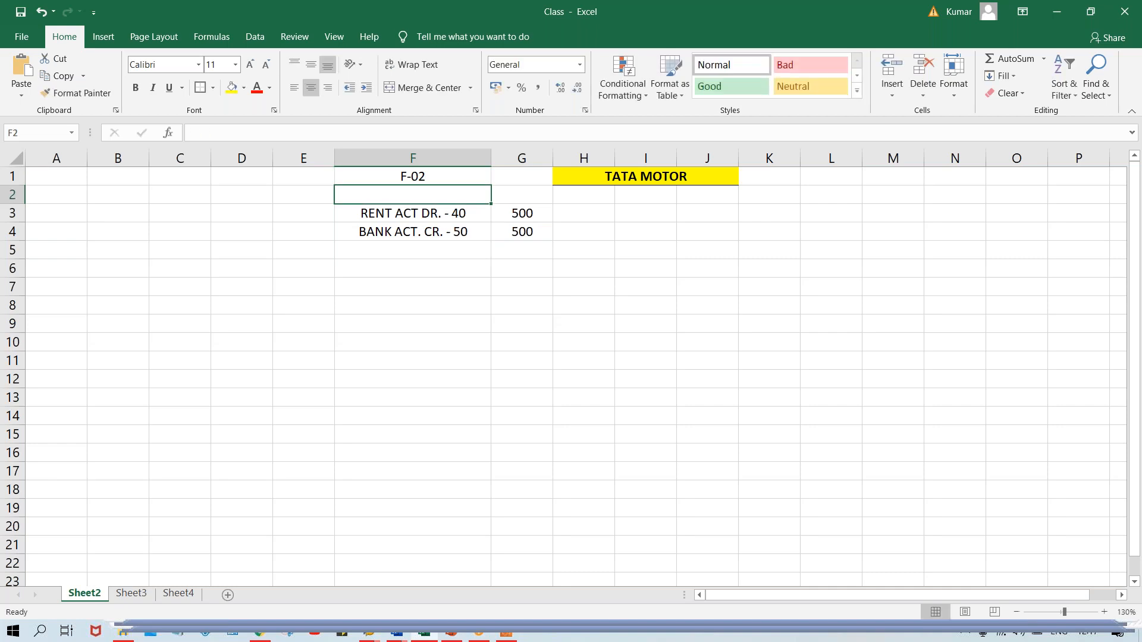
pyautogui.doubleClick(445, 178)
pyautogui.write('(JV)')
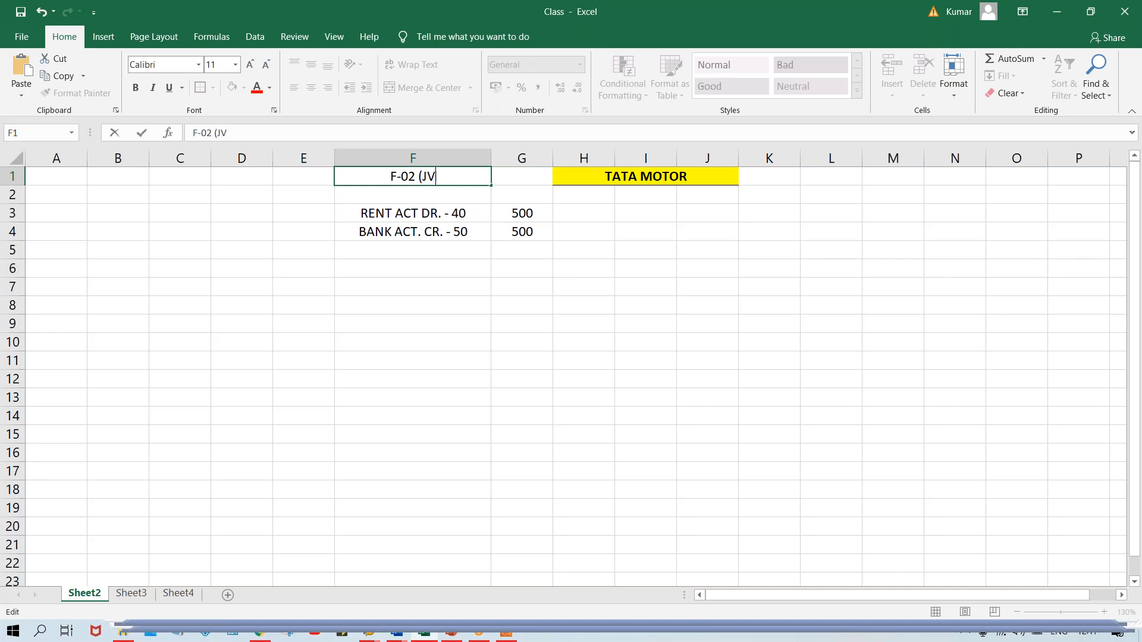
pyautogui.click(444, 287)
# - Underline the heading in cell F1
pyautogui.click(412, 180)
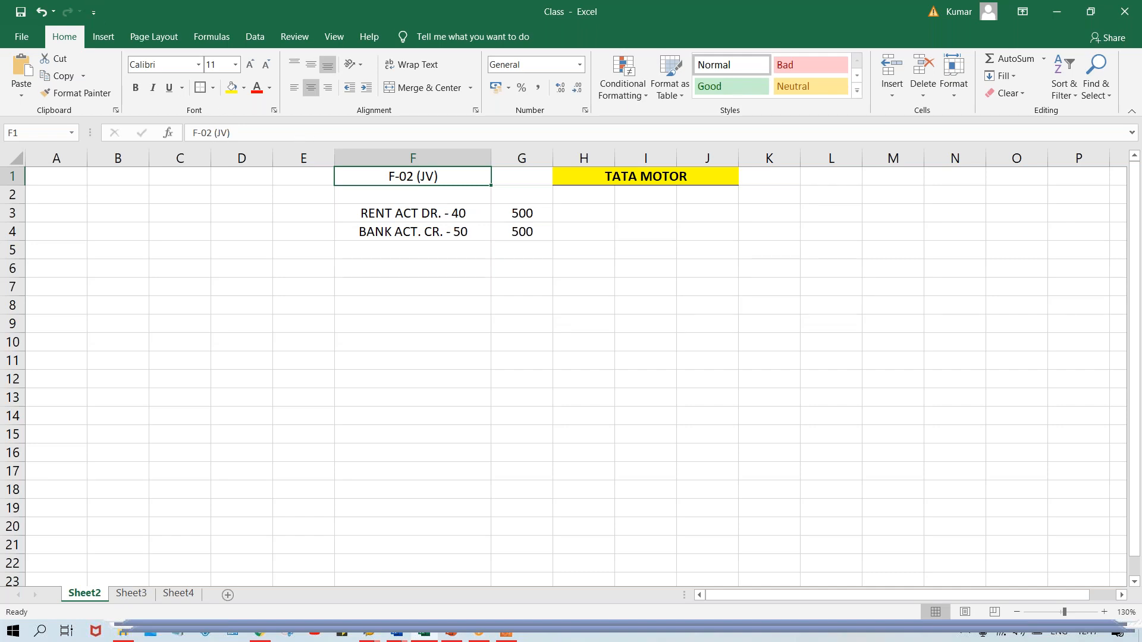
pyautogui.click(169, 88)
pyautogui.click(472, 362)
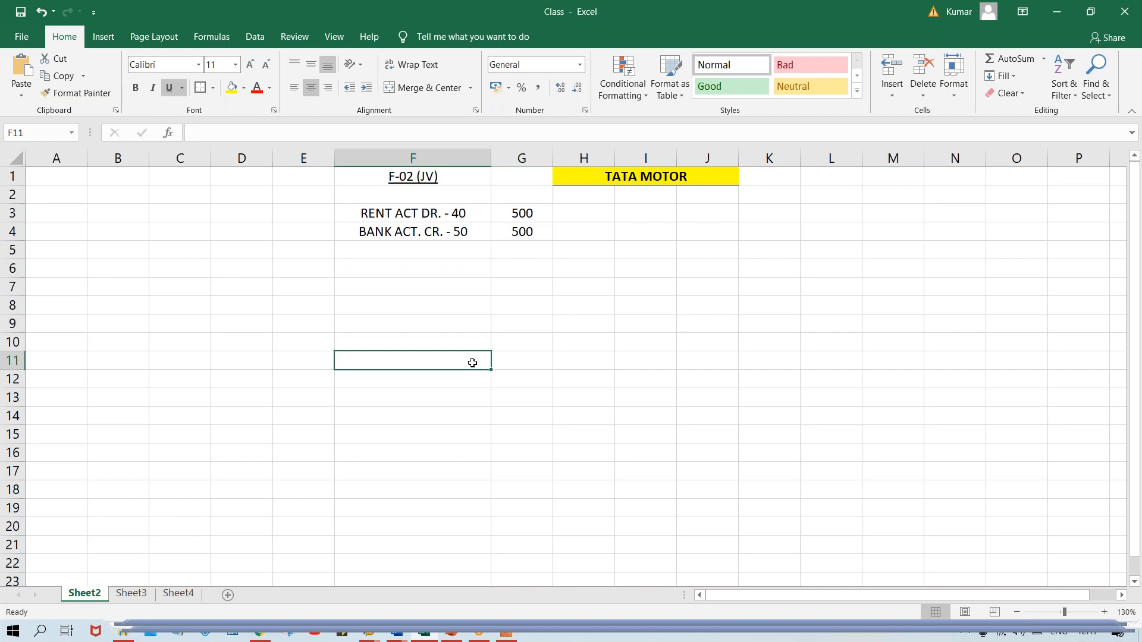
pyautogui.rightClick(472, 362)
pyautogui.press('Escape')
pyautogui.click(528, 236)
pyautogui.click(469, 214)
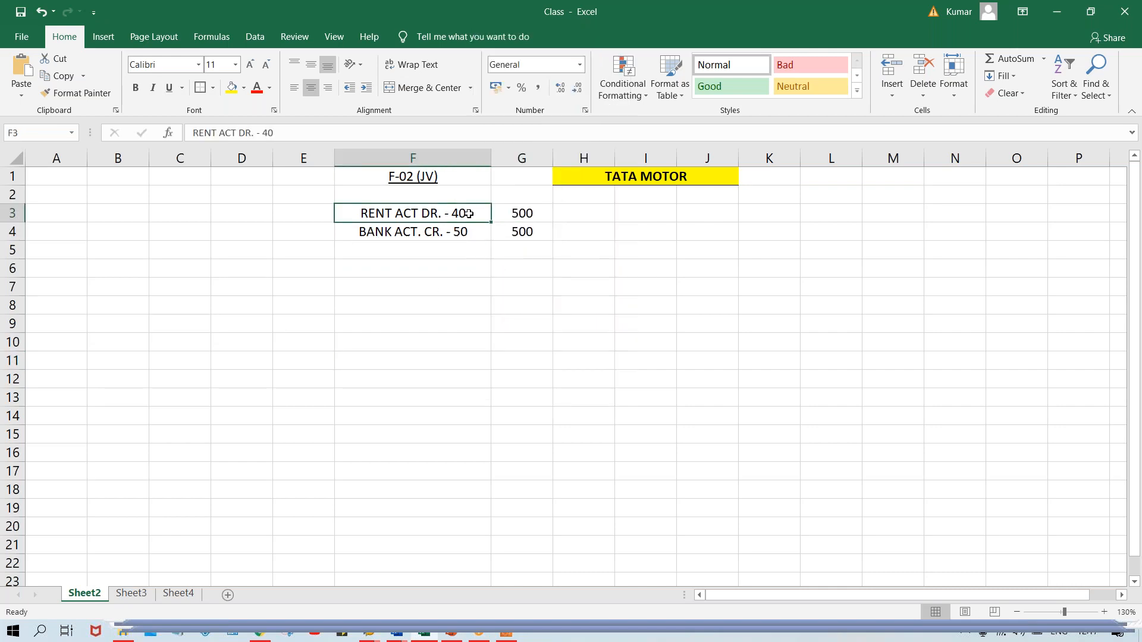
pyautogui.click(470, 233)
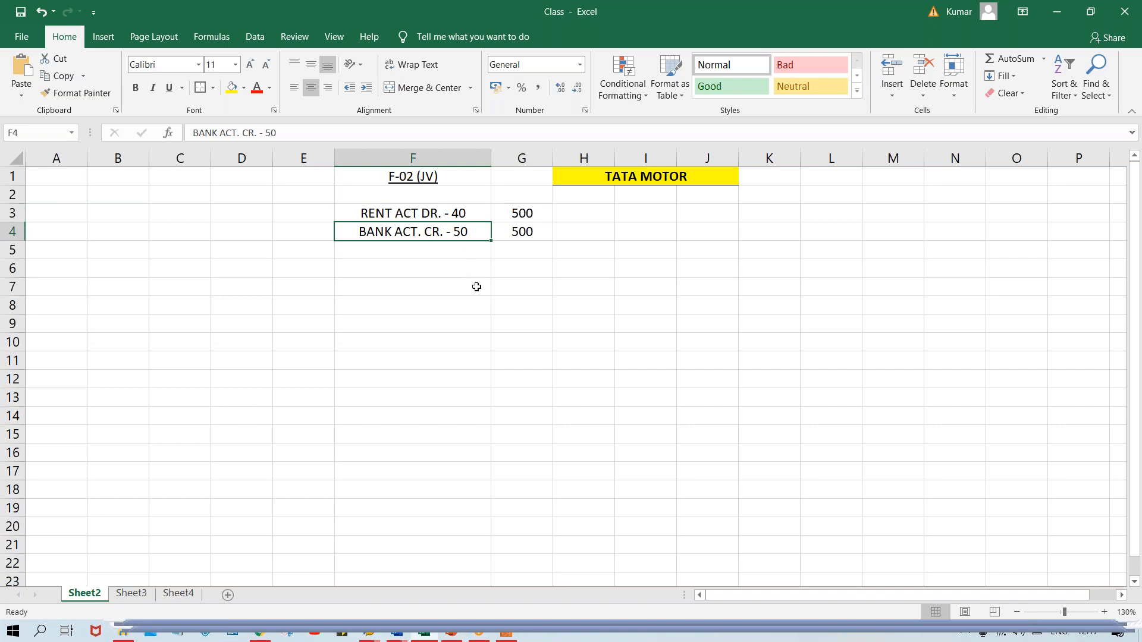
pyautogui.click(454, 215)
pyautogui.click(456, 232)
# - Switch back to the SAP F-02 posting and list the G/L accounts of chart TCOA for the first line item
pyautogui.hotkey('alt', 'Tab')
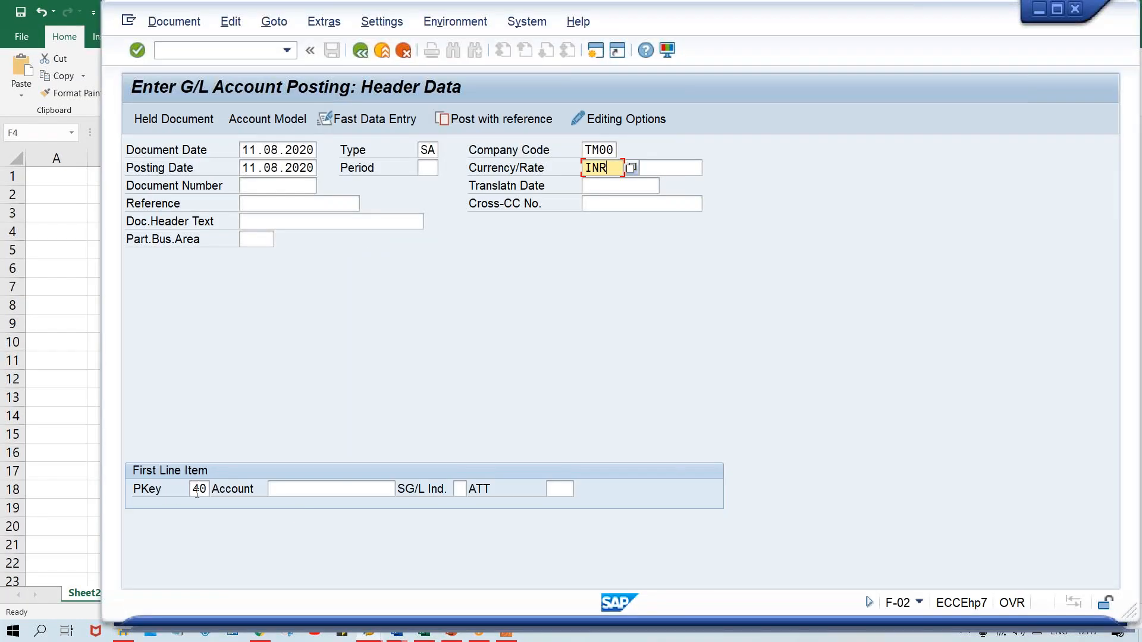
pyautogui.click(197, 492)
pyautogui.click(336, 487)
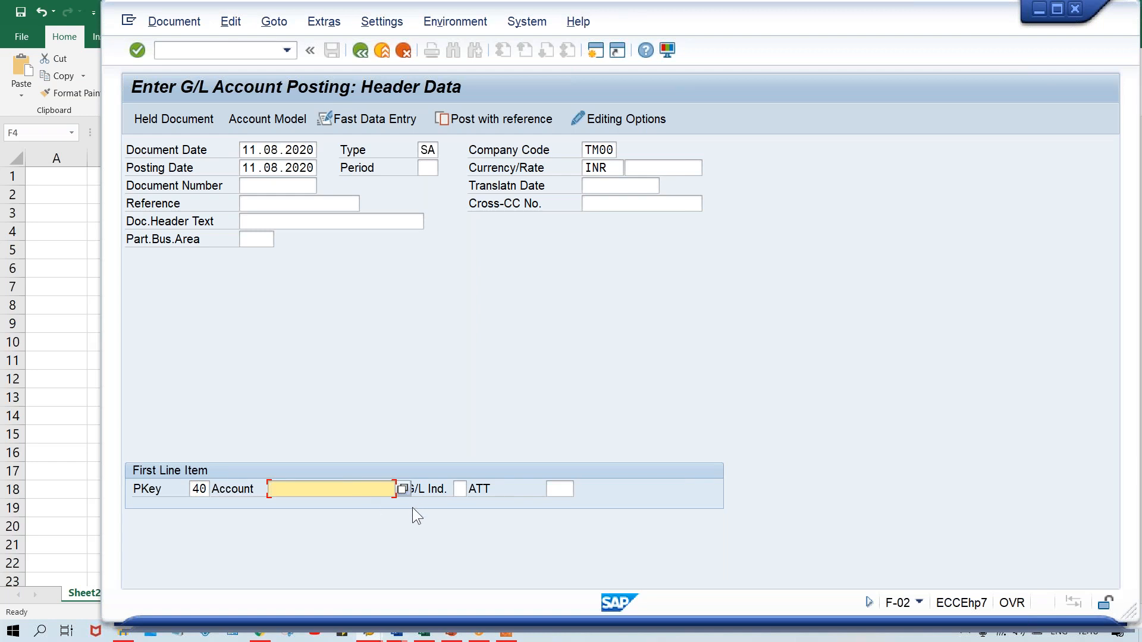
pyautogui.click(403, 490)
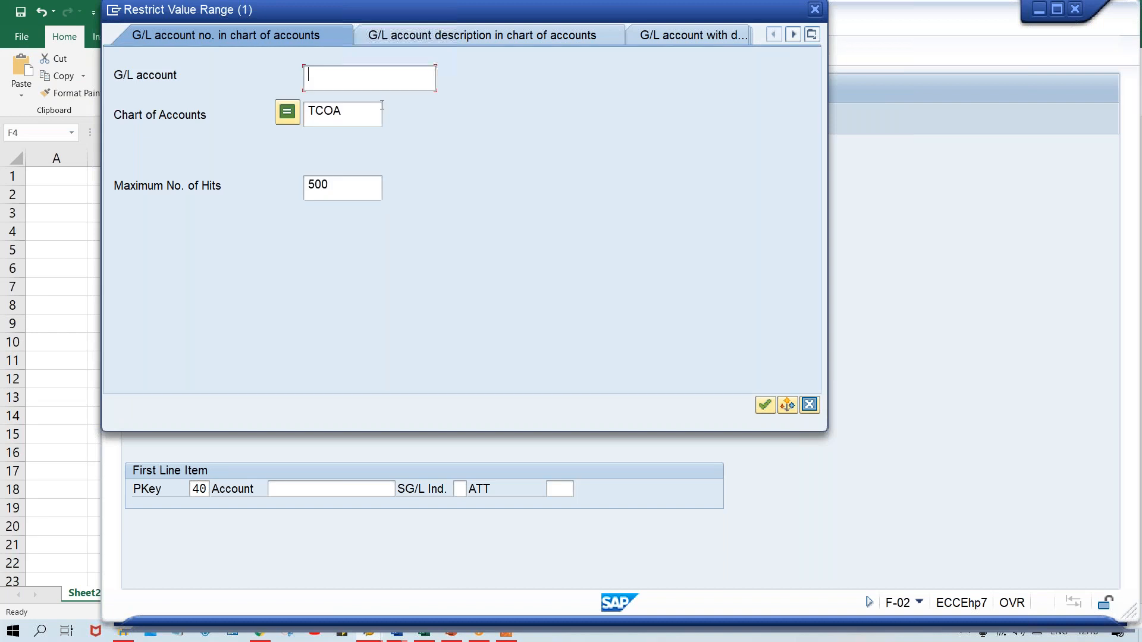
pyautogui.click(356, 111)
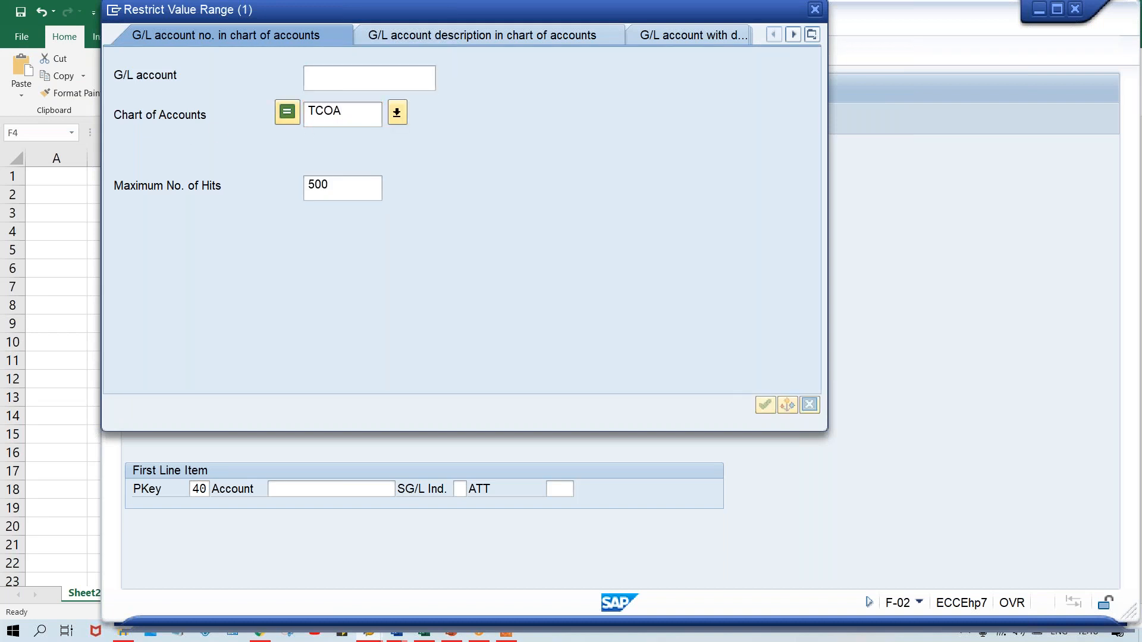
pyautogui.press('Return')
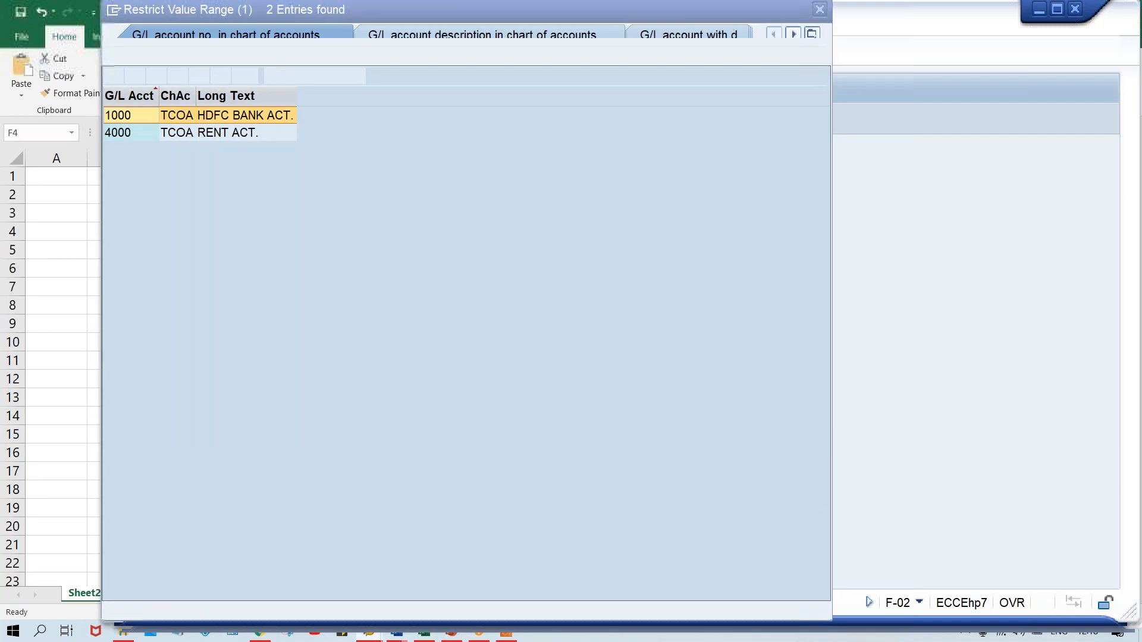
# - Choose G/L account 4000 (RENT ACT.) for the first line item and submit the posting header
pyautogui.click(236, 134)
pyautogui.click(234, 116)
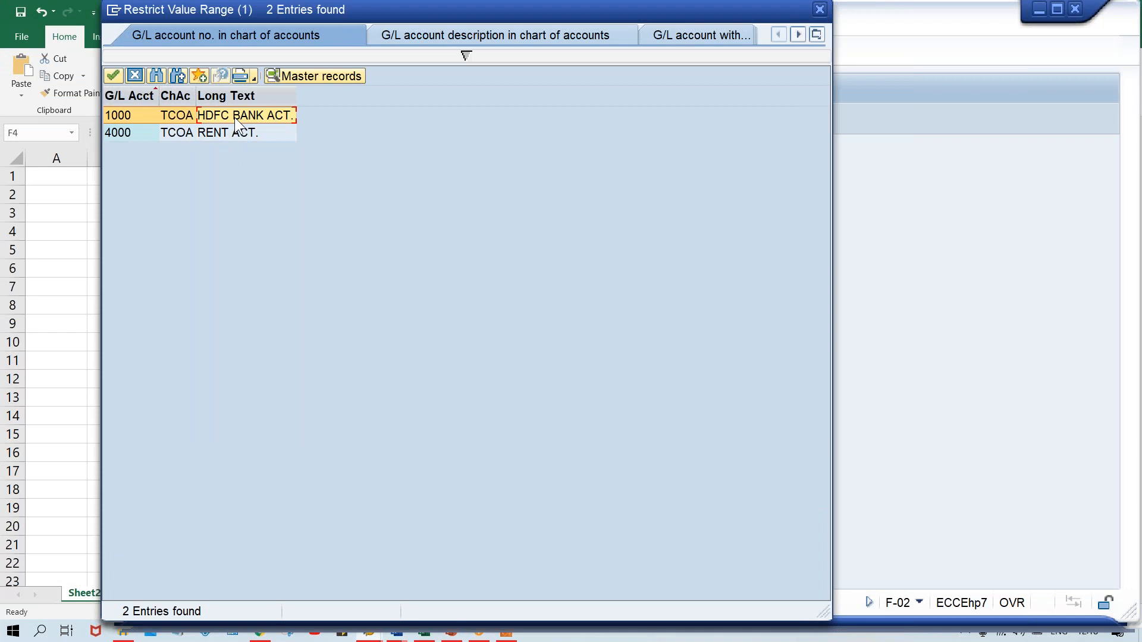
pyautogui.click(130, 133)
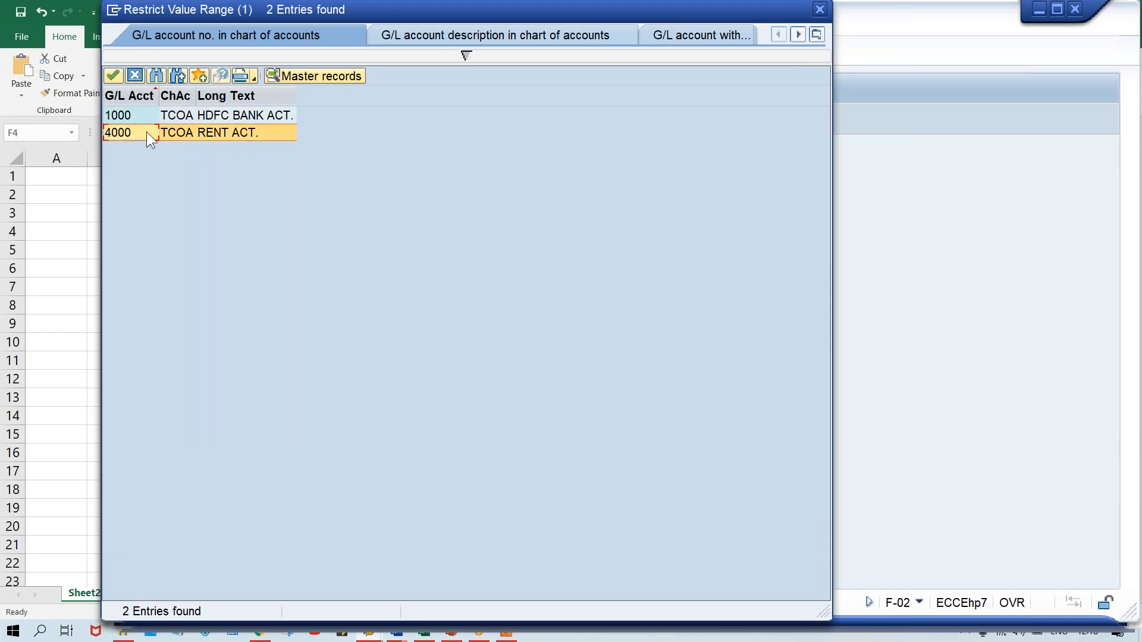
pyautogui.doubleClick(204, 131)
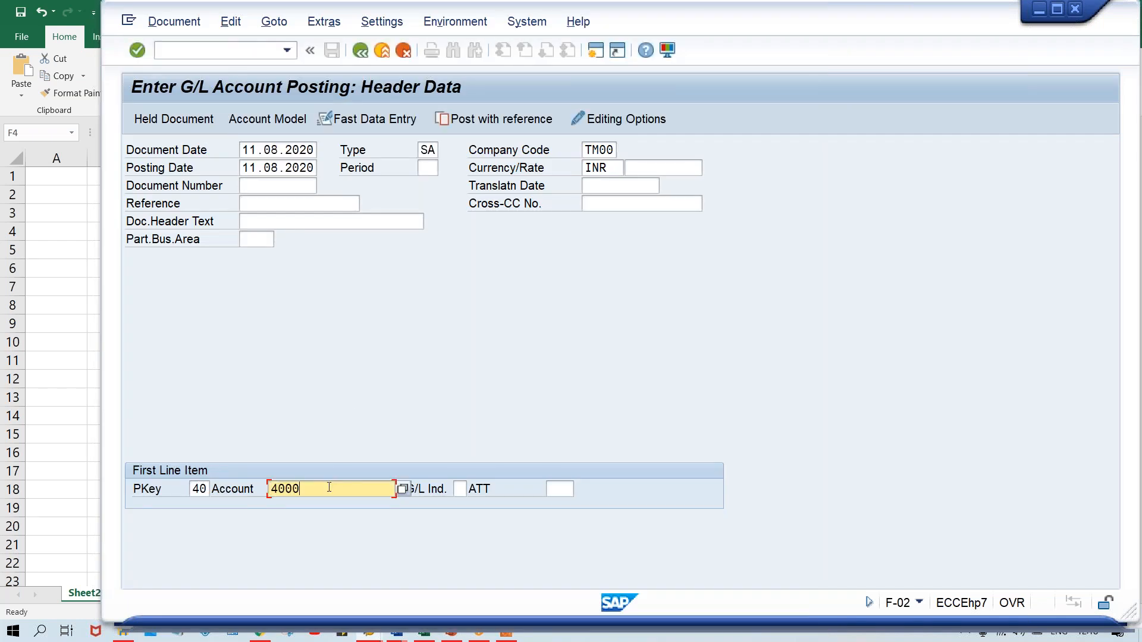
pyautogui.press('Return')
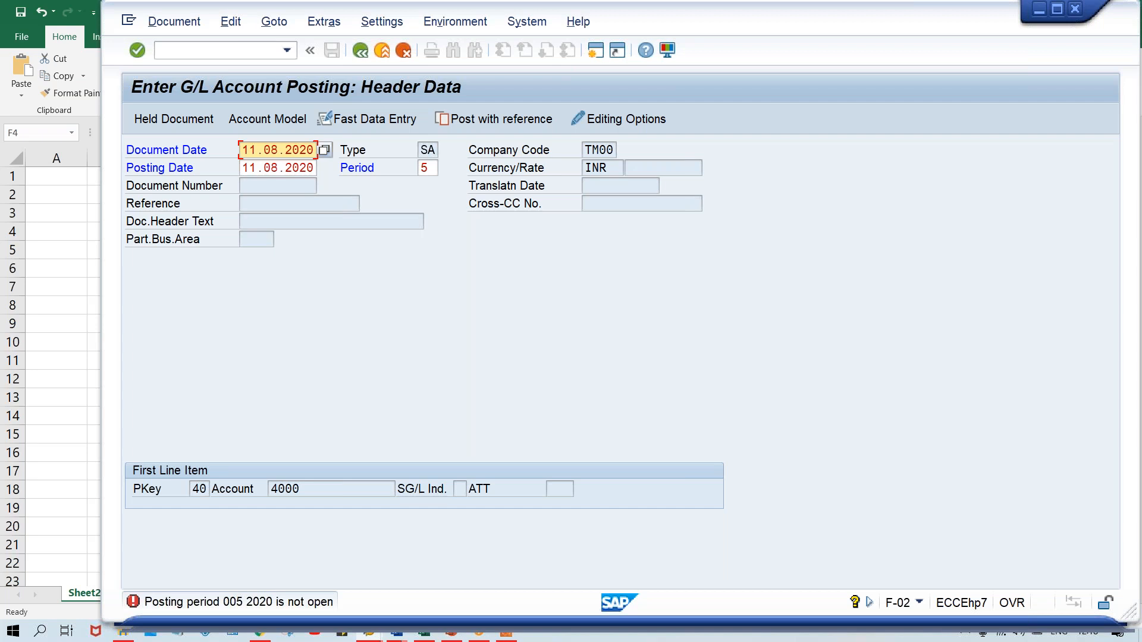
# - Examine the detailed explanation of the posting period error, then close it
pyautogui.click(430, 169)
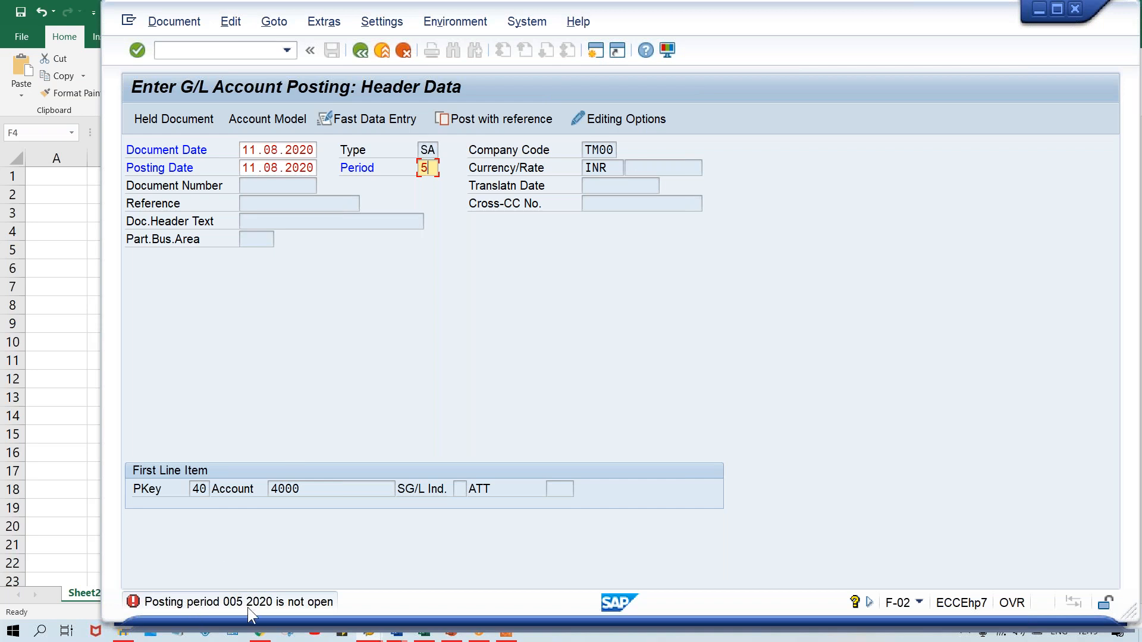
pyautogui.click(264, 605)
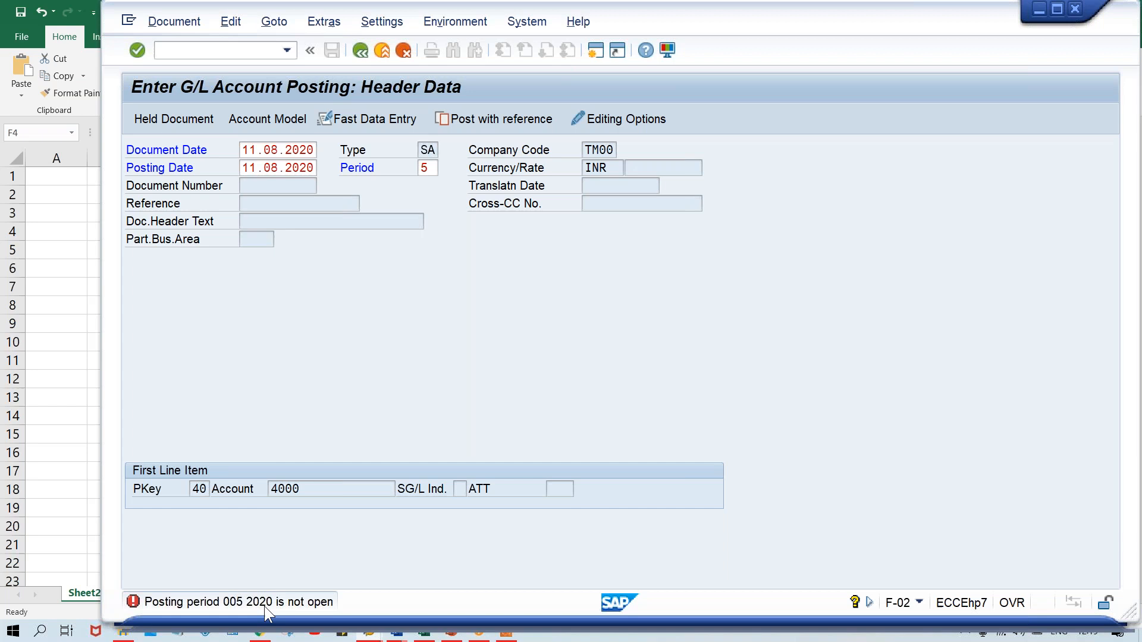
pyautogui.doubleClick(264, 606)
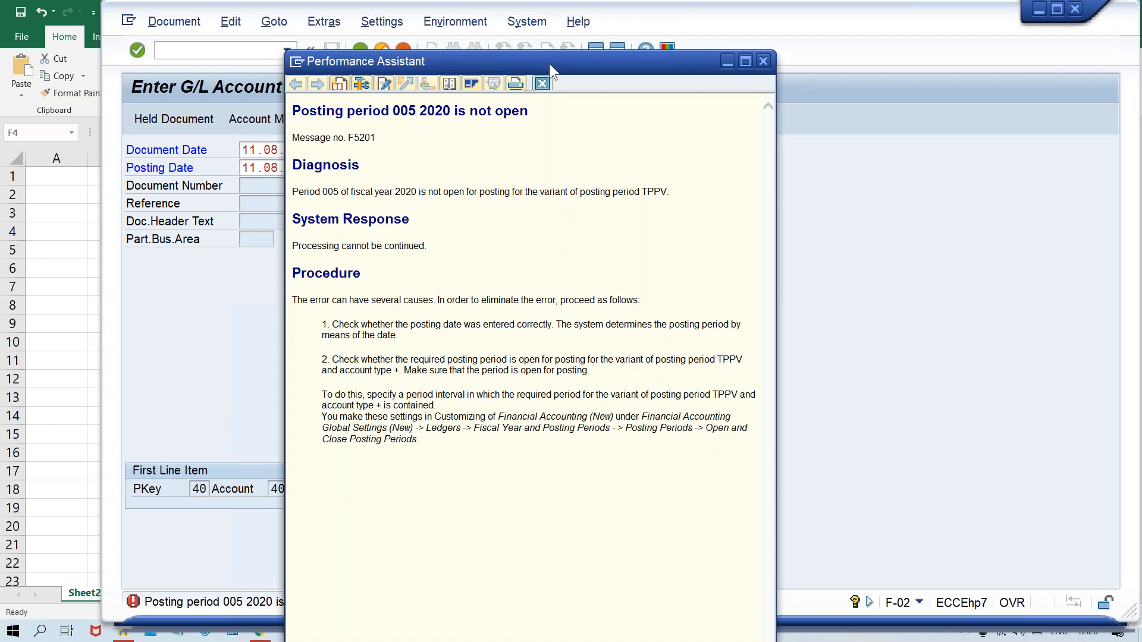
pyautogui.click(542, 83)
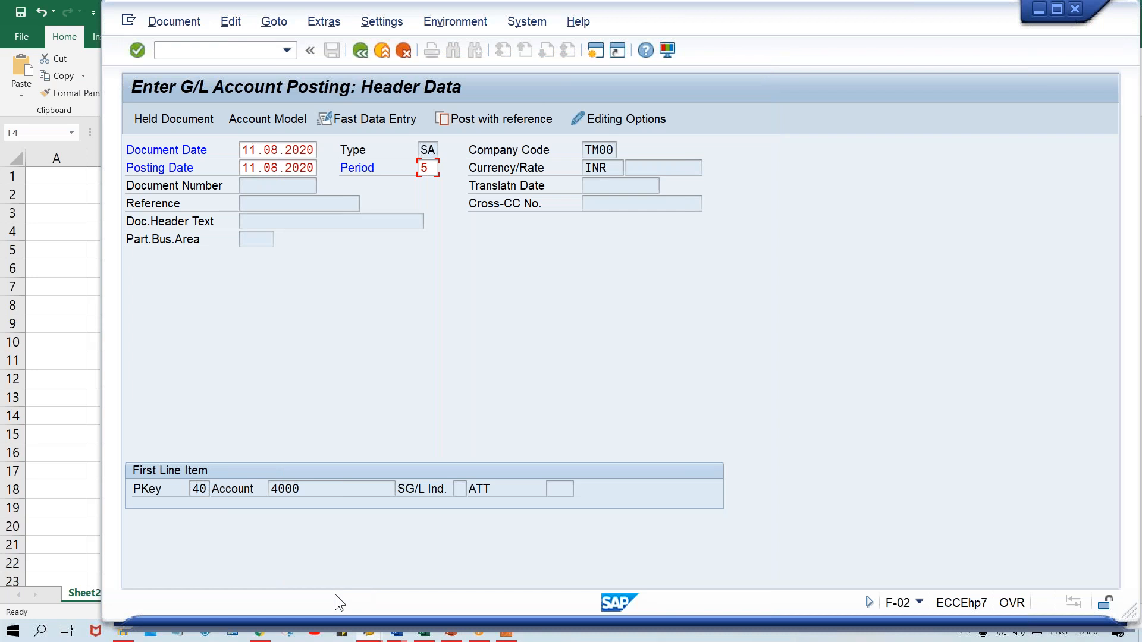
# - Switch to the other SAP session and open transaction OB52 for posting periods in a new transaction call
pyautogui.hotkey('alt', 'Tab')
pyautogui.hotkey('alt', 'Tab')
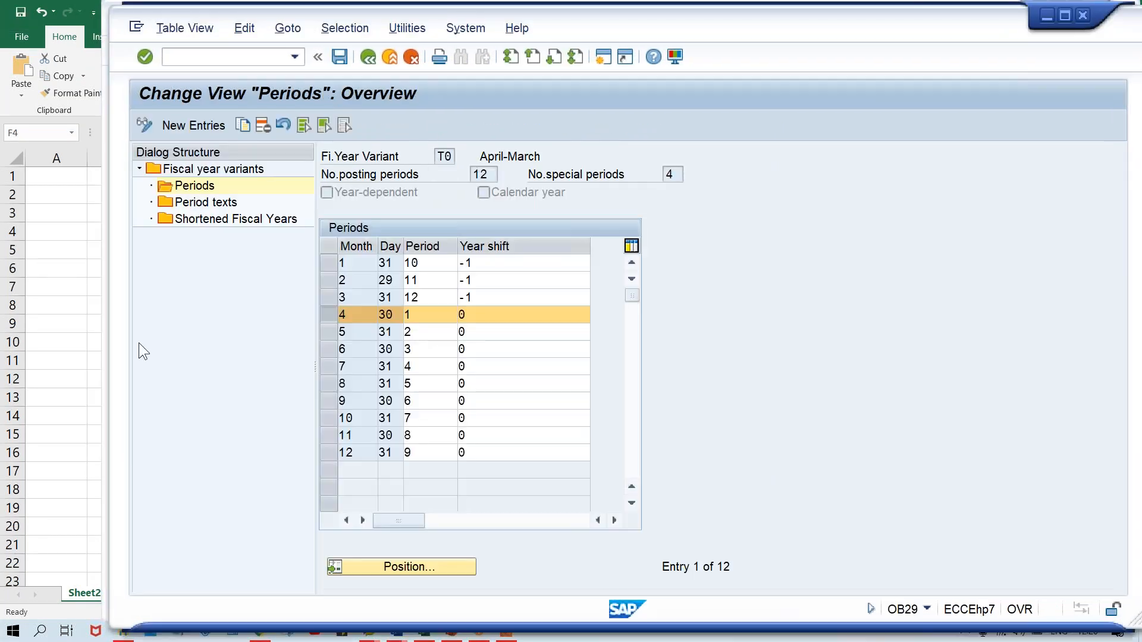
pyautogui.click(199, 57)
pyautogui.write('/NOB52')
pyautogui.press('Return')
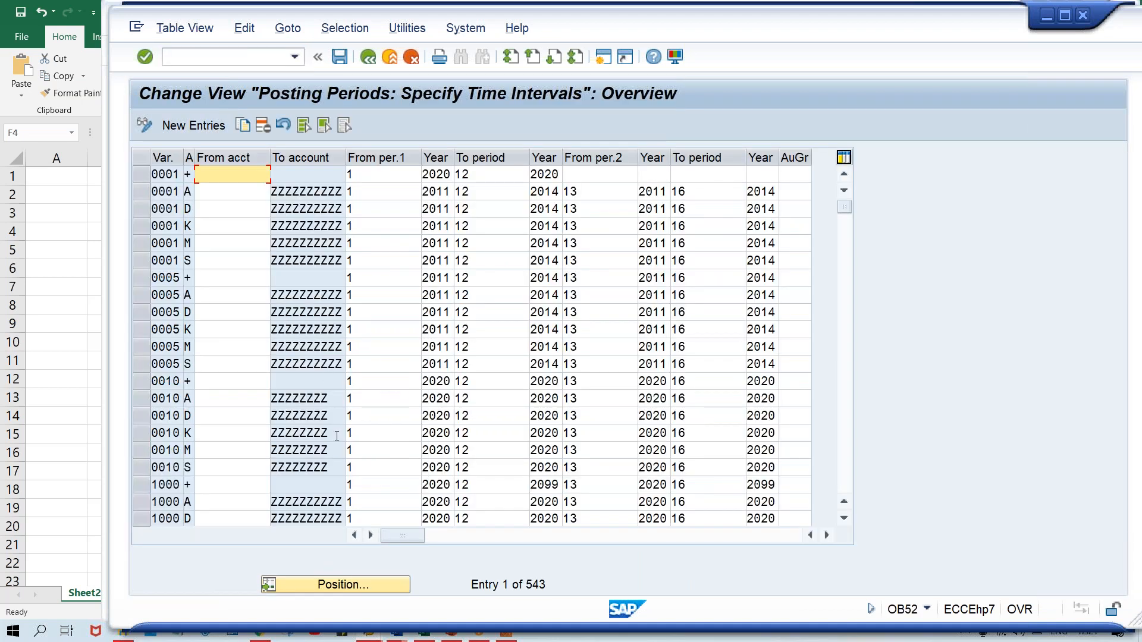
# - Position the posting periods list at posting period variant TPPV
pyautogui.click(358, 583)
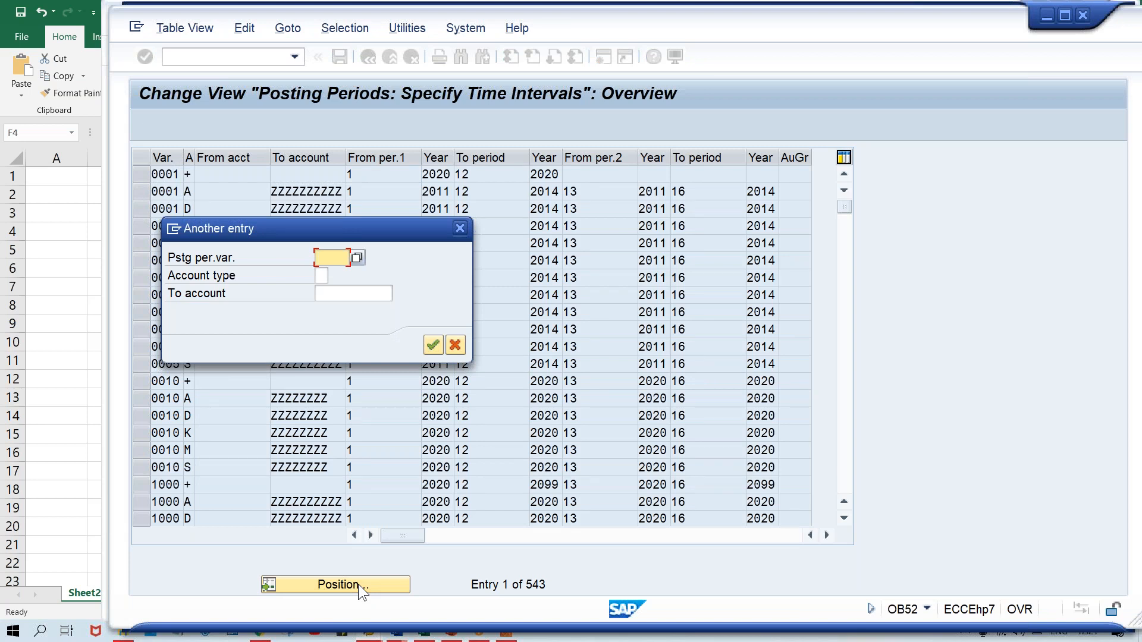
pyautogui.write('tppv')
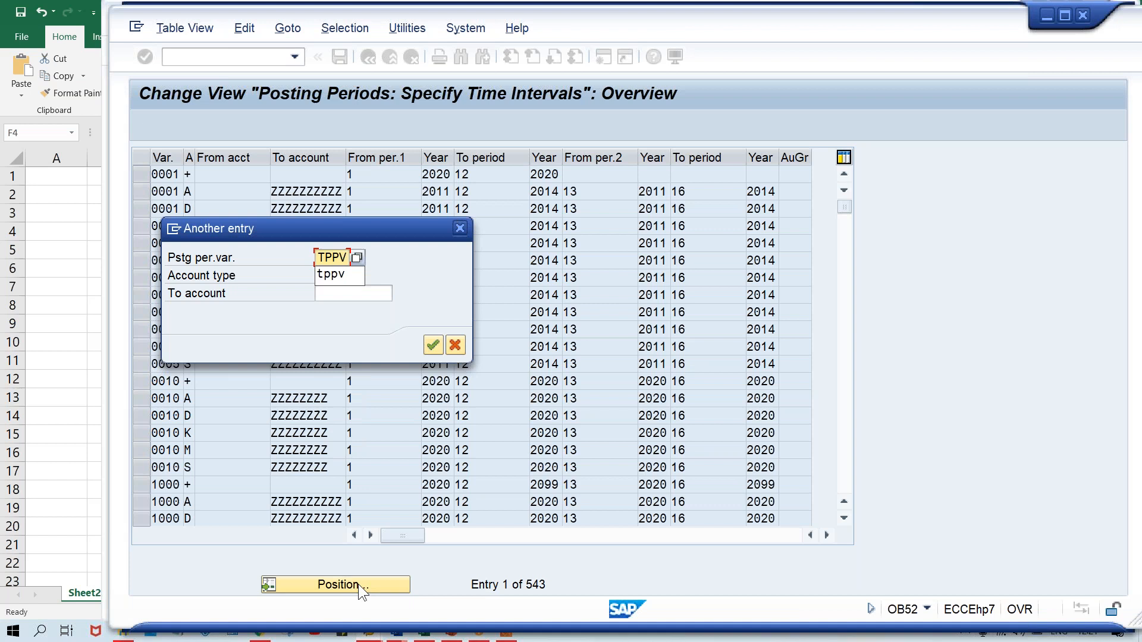
pyautogui.press('Return')
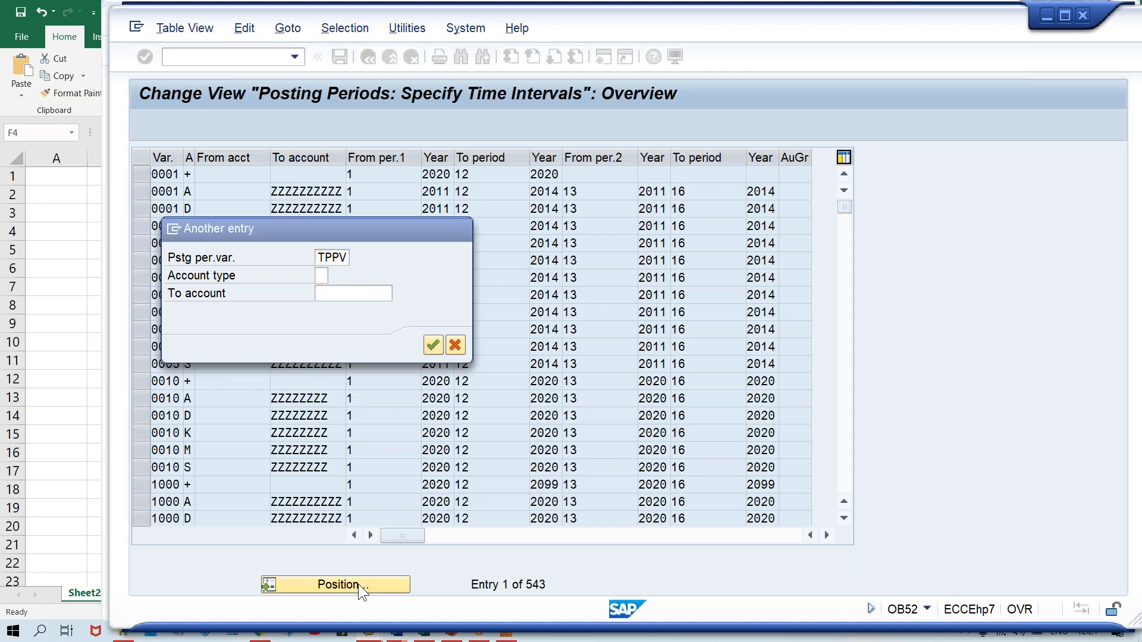
pyautogui.press('Return')
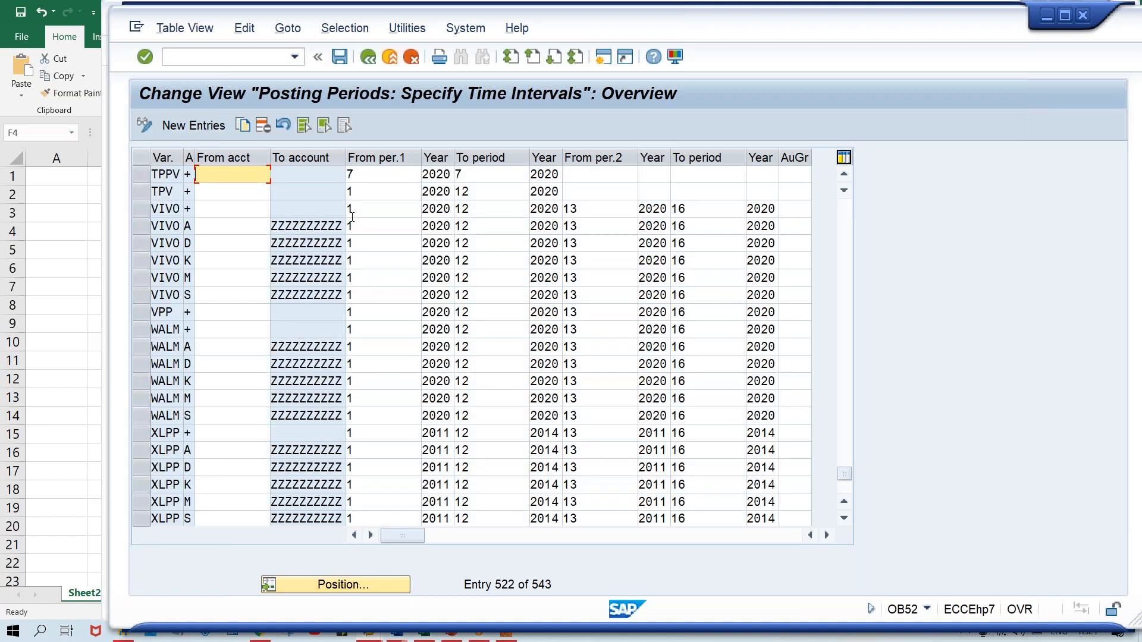
# - Set From per.1 and To period to 5 for variant TPPV and save the posting period change
pyautogui.click(368, 172)
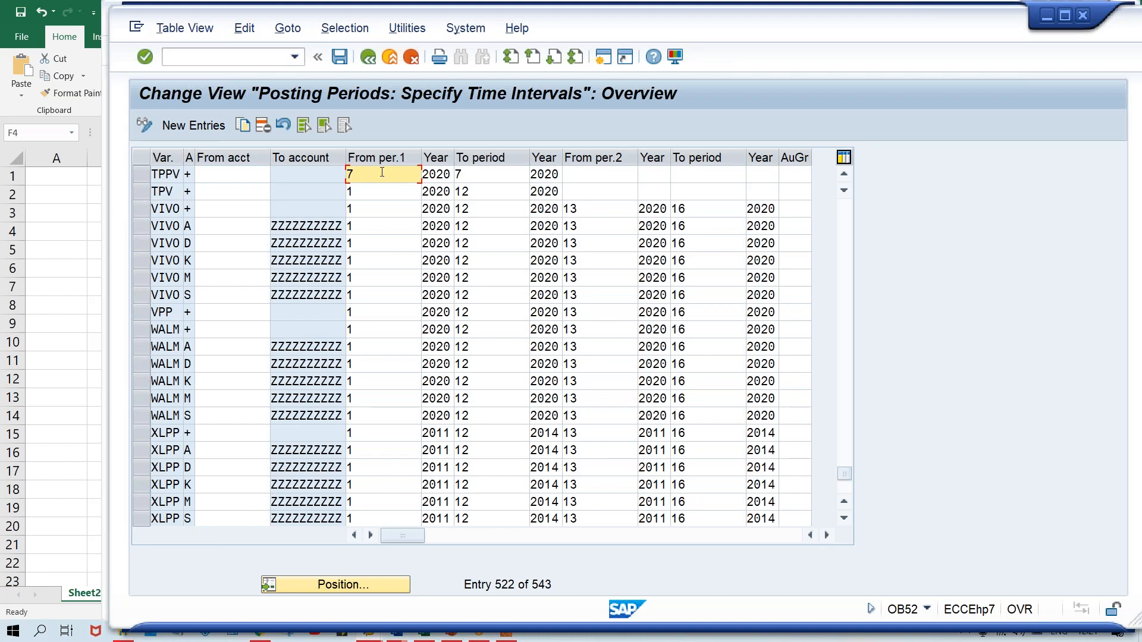
pyautogui.click(494, 174)
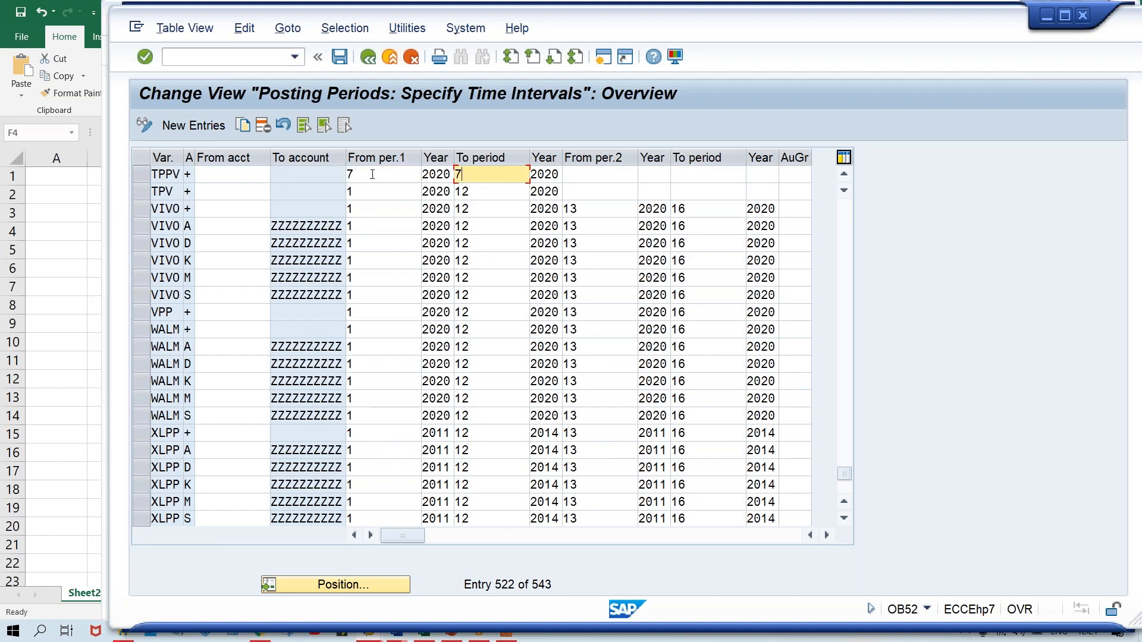
pyautogui.click(372, 175)
pyautogui.click(496, 174)
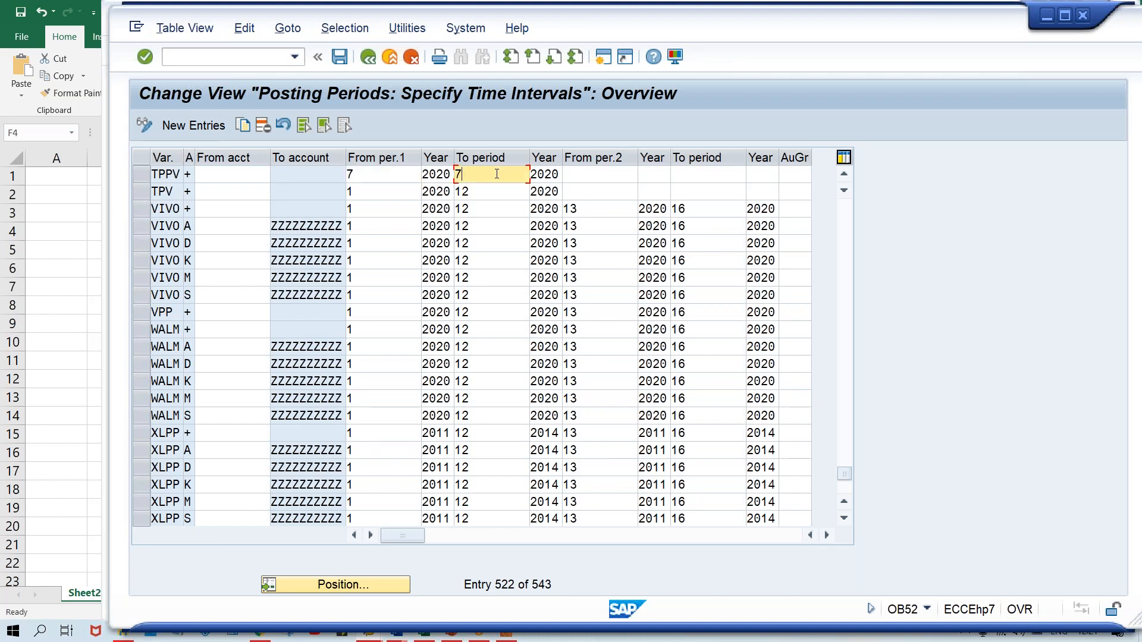
pyautogui.click(384, 176)
pyautogui.press('BackSpace')
pyautogui.write('5')
pyautogui.press('Tab')
pyautogui.press('Tab')
pyautogui.press('Delete')
pyautogui.write('5')
pyautogui.click(377, 177)
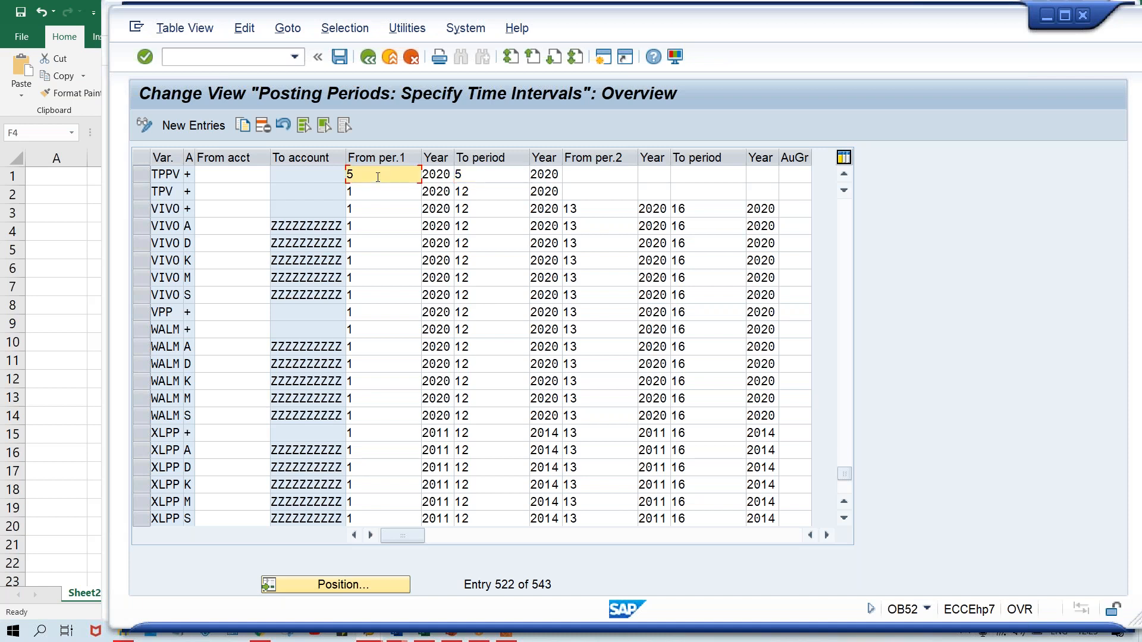
pyautogui.press('Return')
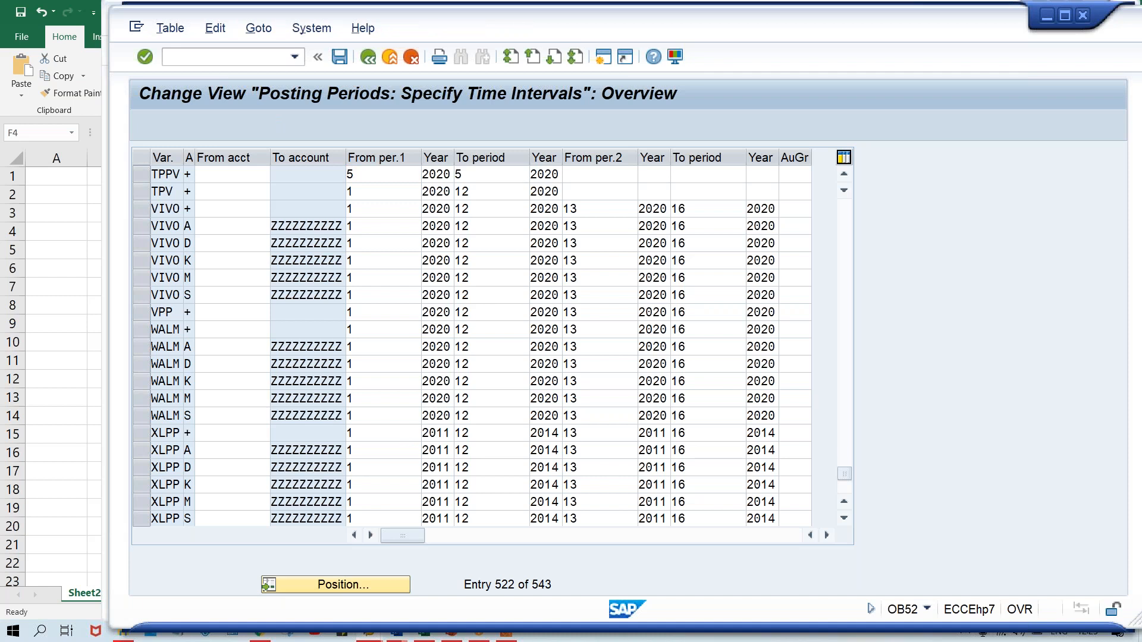
pyautogui.press('Return')
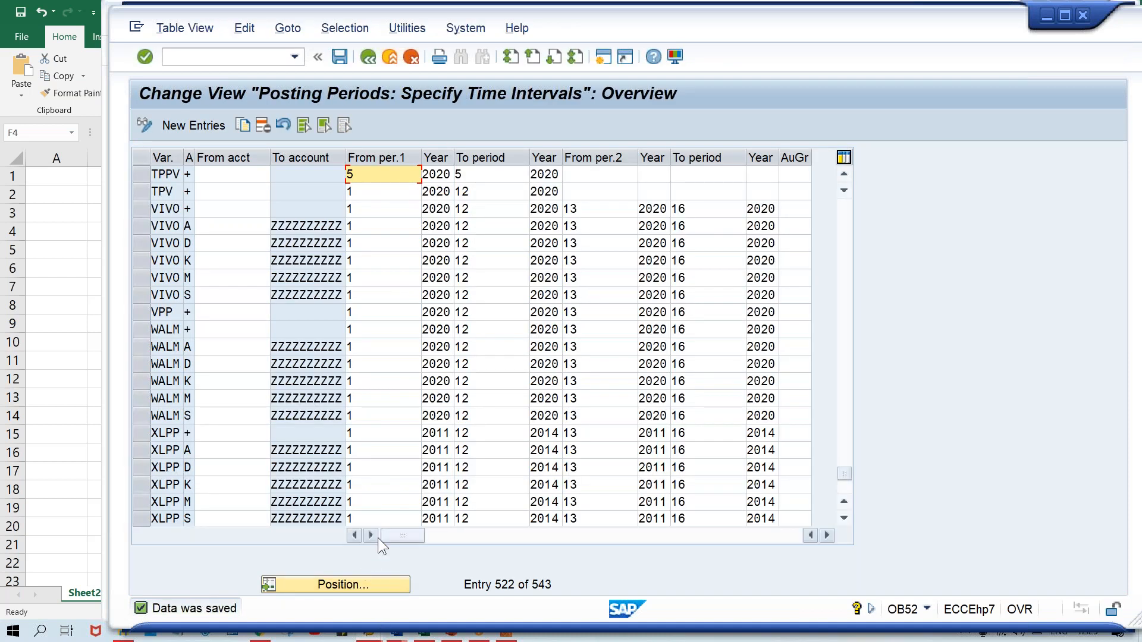
# - Return to the F-02 session and resubmit the header data to reach the first line item
pyautogui.hotkey('alt', 'Tab')
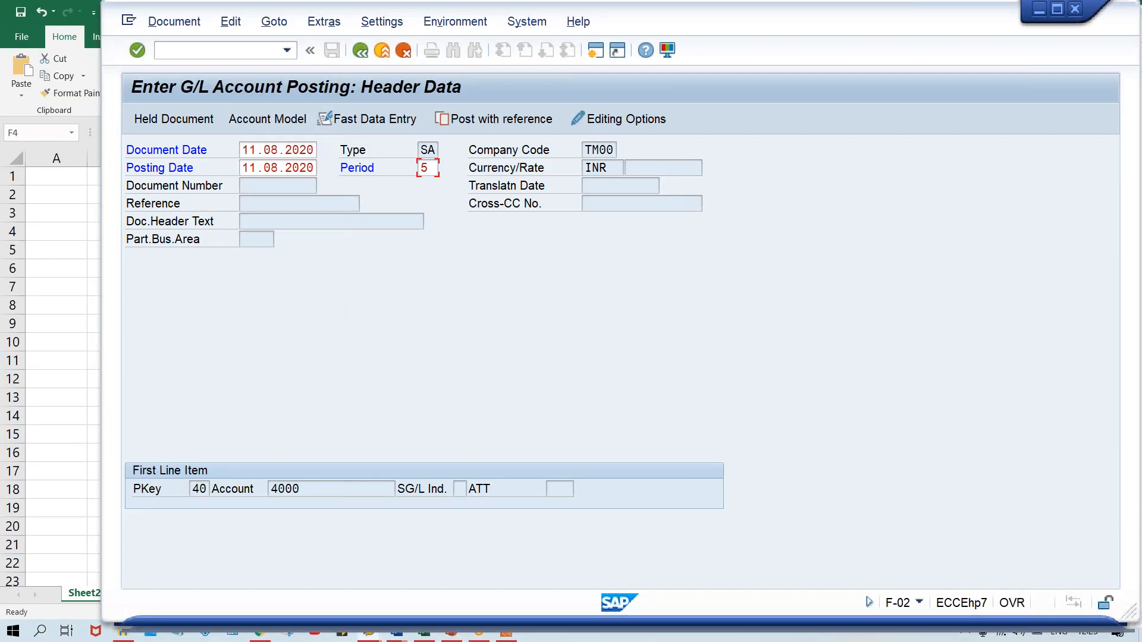
pyautogui.press('Return')
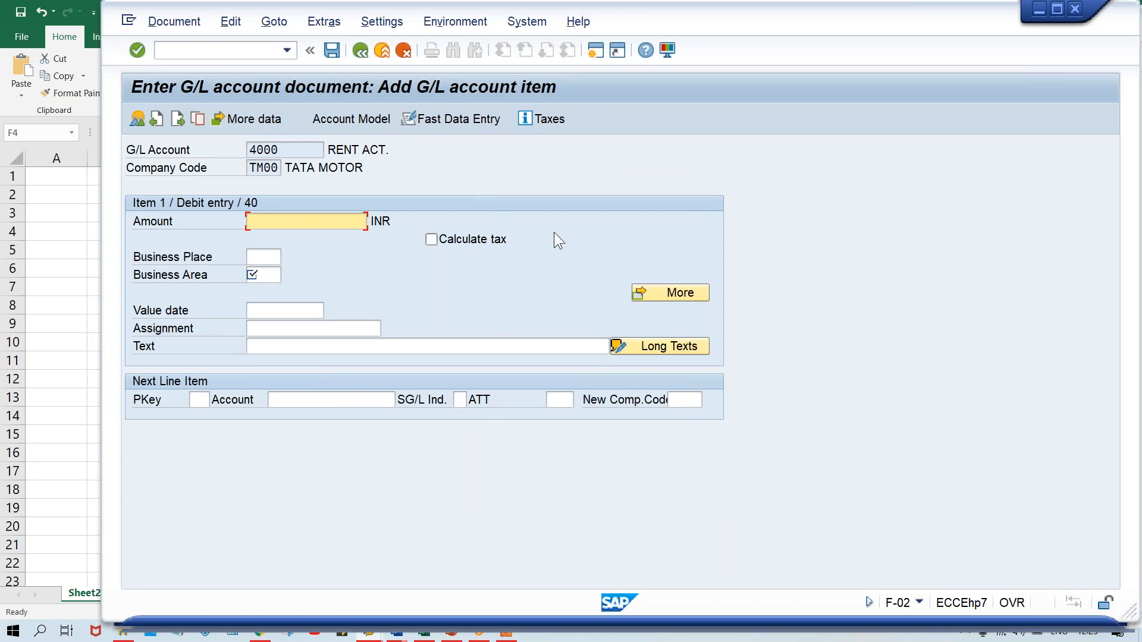
pyautogui.press('F8')
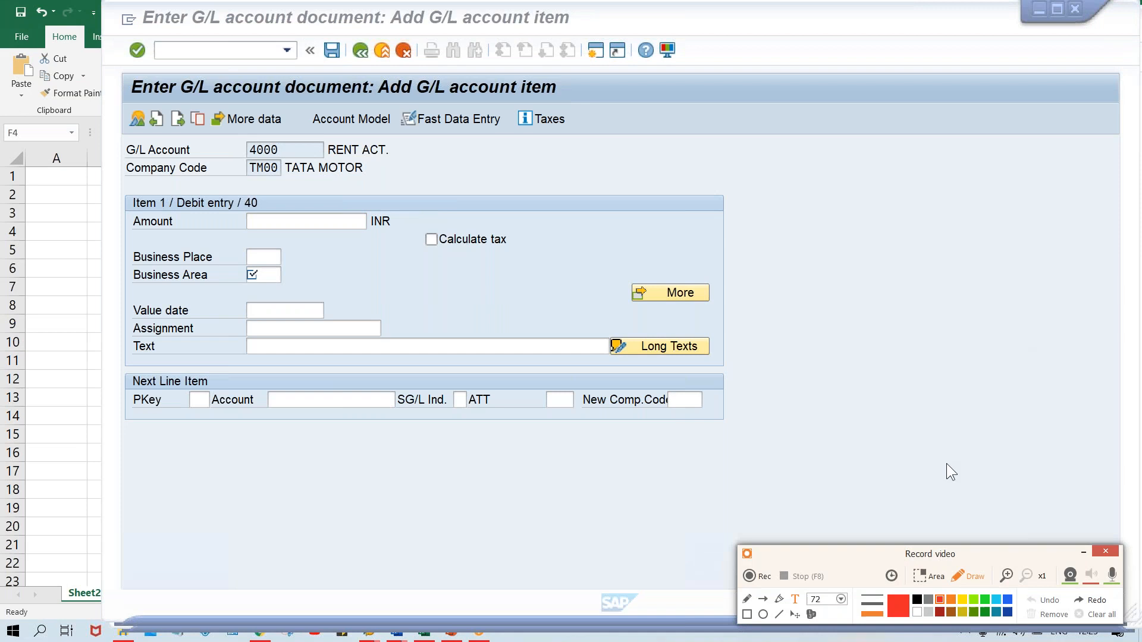
pyautogui.moveTo(119, 67)
pyautogui.mouseDown()
pyautogui.moveTo(573, 376)
pyautogui.moveTo(769, 455)
pyautogui.moveTo(769, 437)
pyautogui.mouseUp()
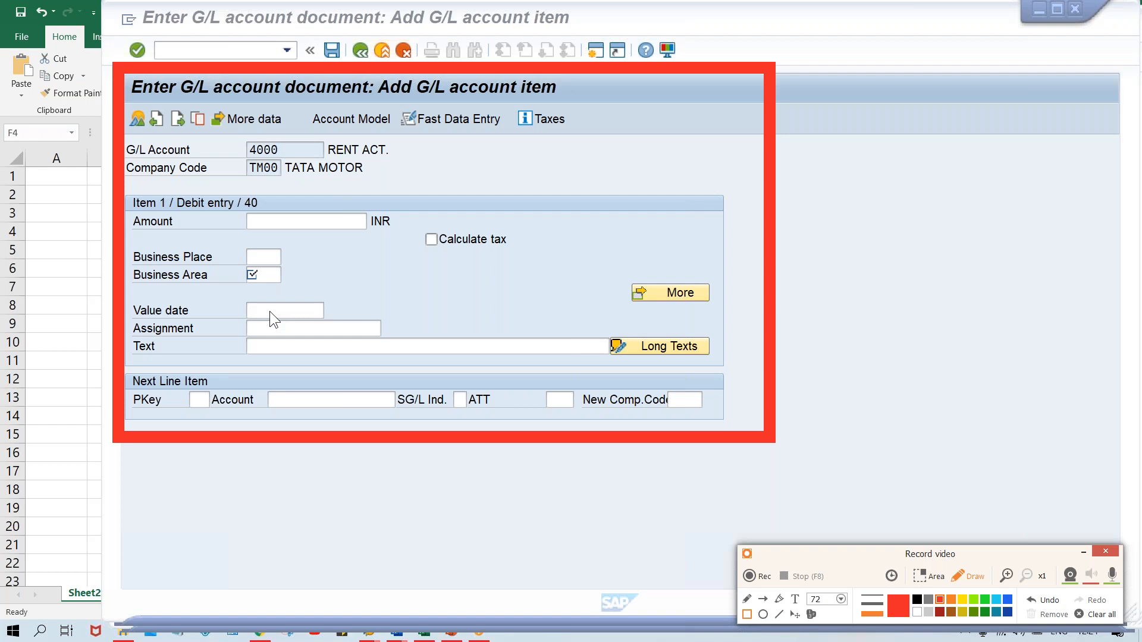
pyautogui.hotkey('ctrl', 'z')
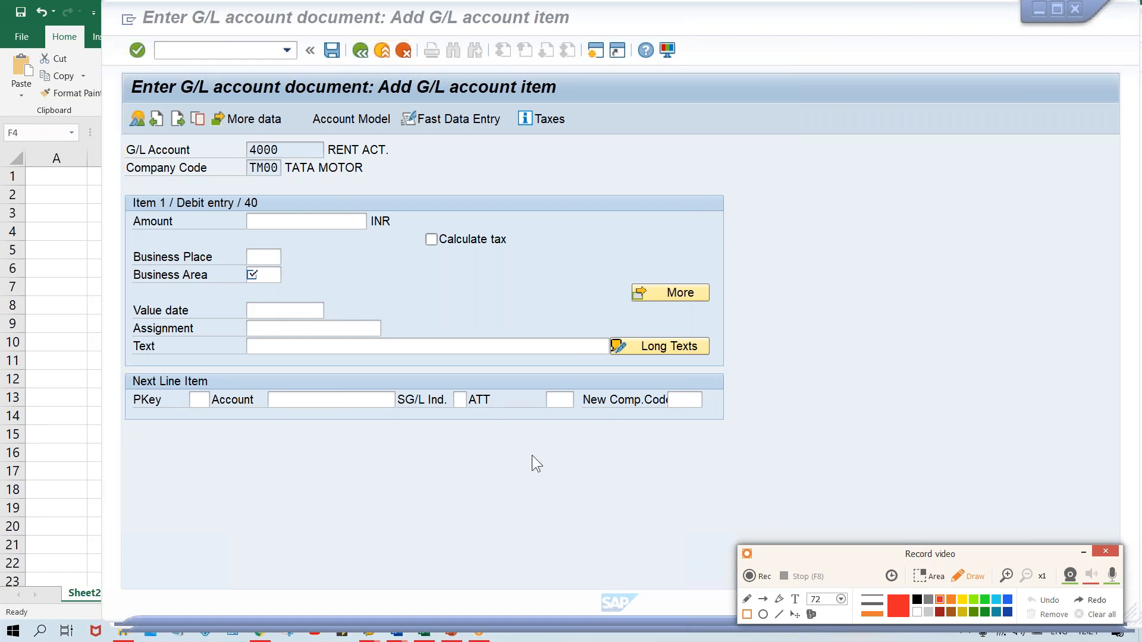
pyautogui.click(1083, 552)
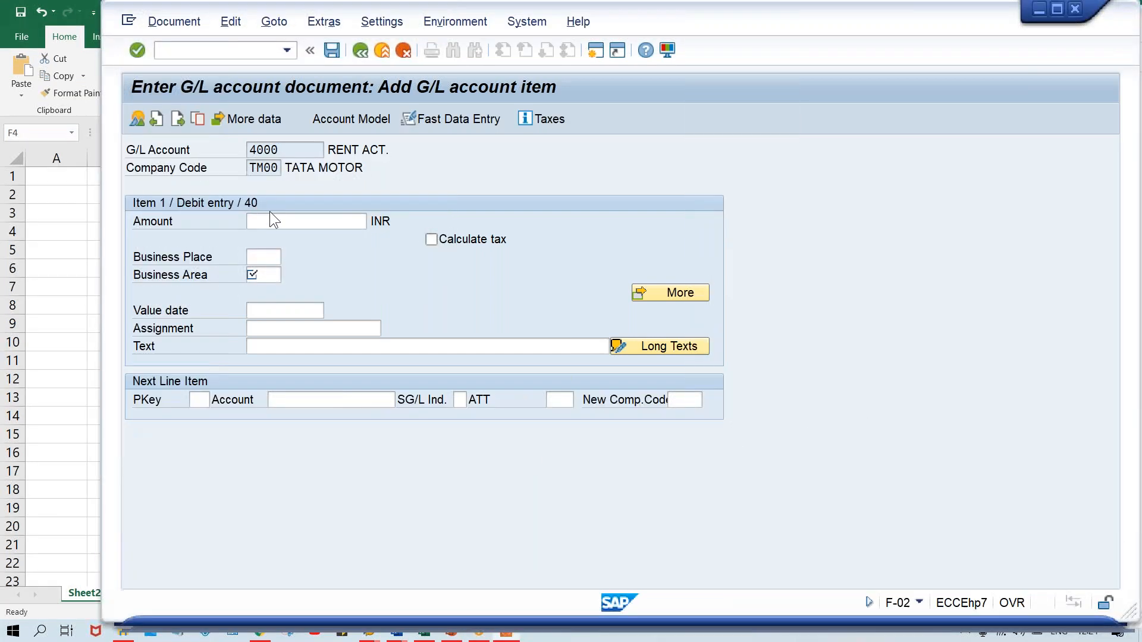
pyautogui.click(276, 221)
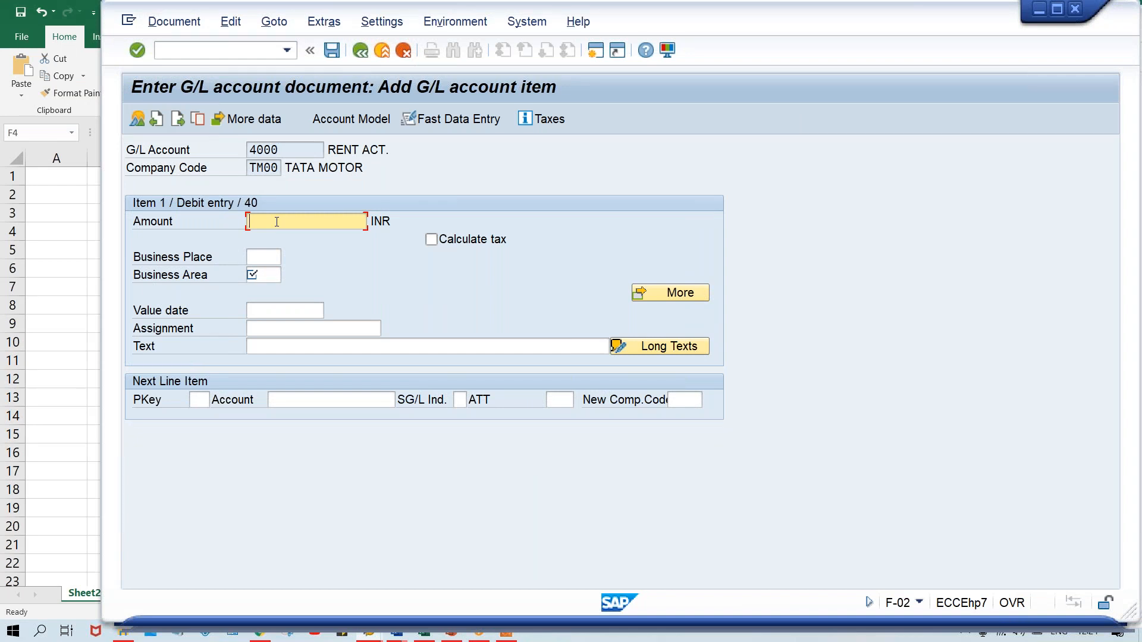
pyautogui.click(262, 278)
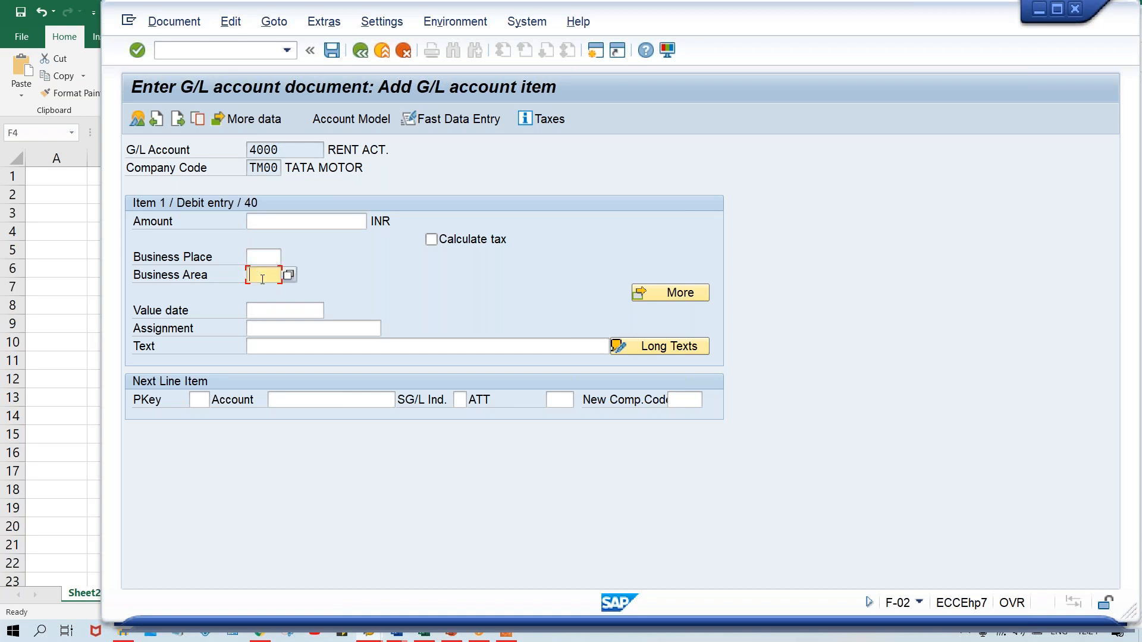
pyautogui.click(254, 260)
pyautogui.click(254, 278)
# - Enter the amount 500 INR and business area TMAN for the rent debit item
pyautogui.click(262, 219)
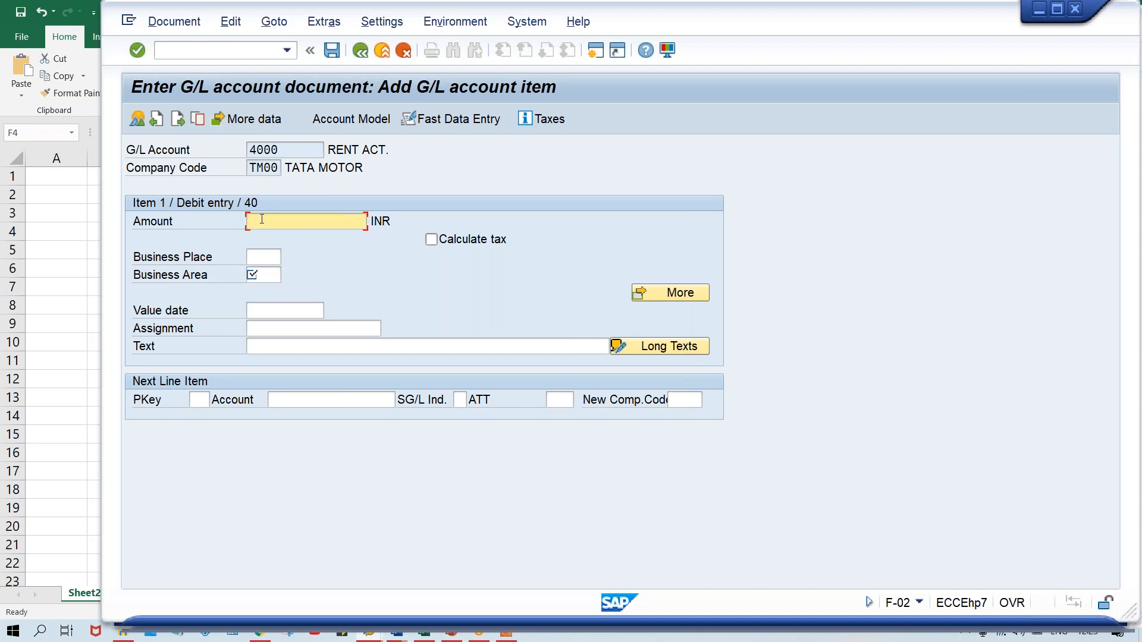
pyautogui.write('500')
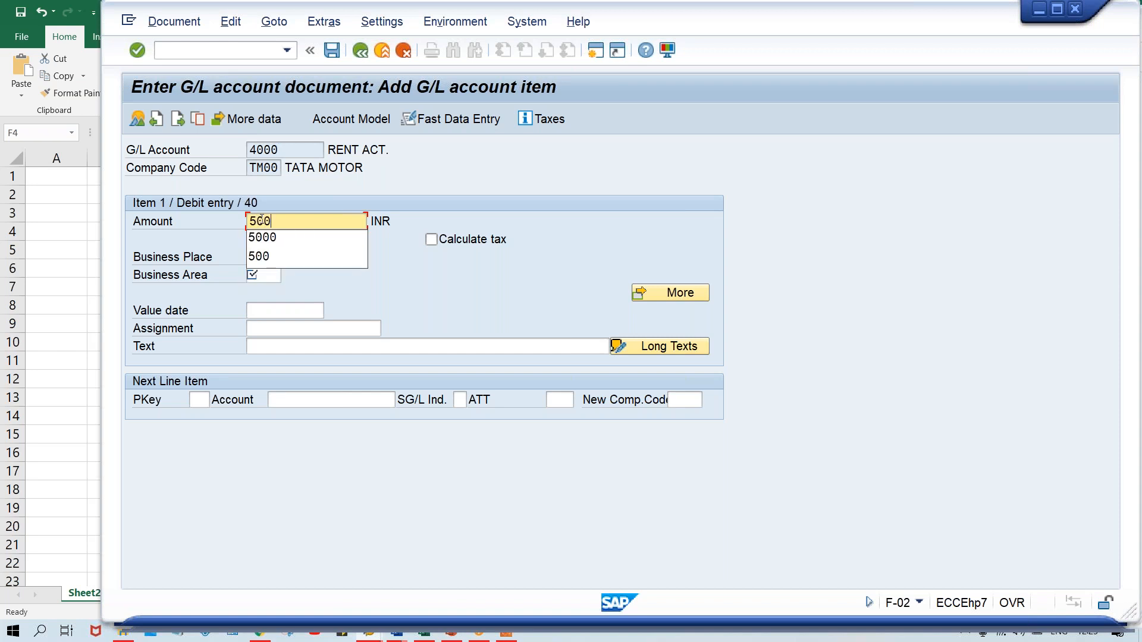
pyautogui.click(524, 191)
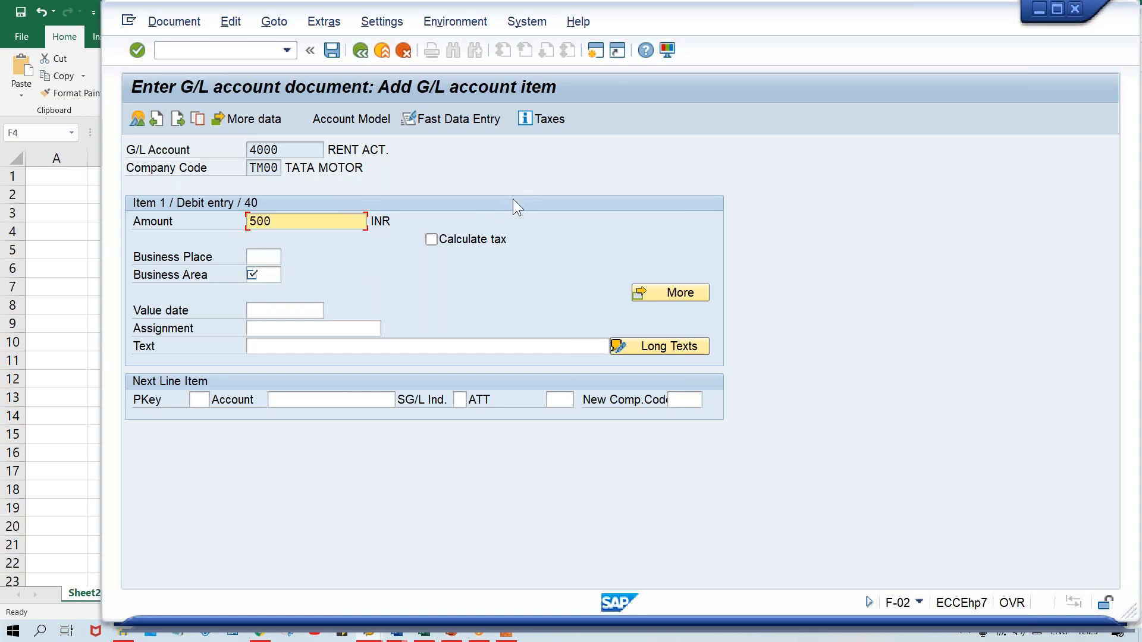
pyautogui.click(270, 277)
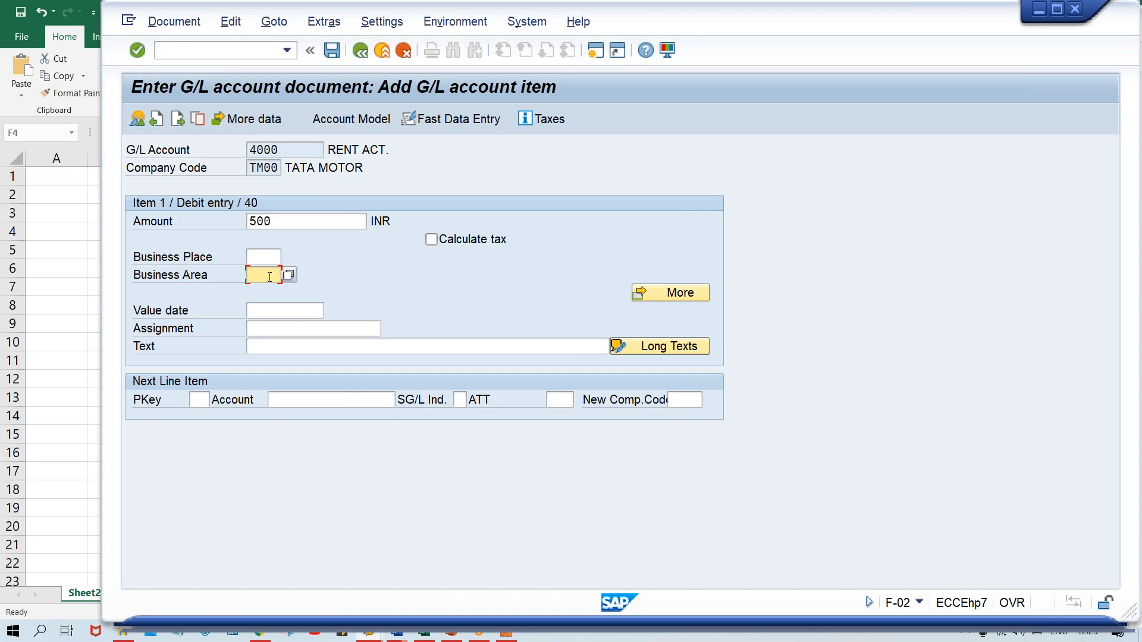
pyautogui.write('TMAN')
# - Enter the item text "Rent for corp. office" for the rent debit item and go to the next line item's posting key
pyautogui.press('Tab')
pyautogui.press('Tab')
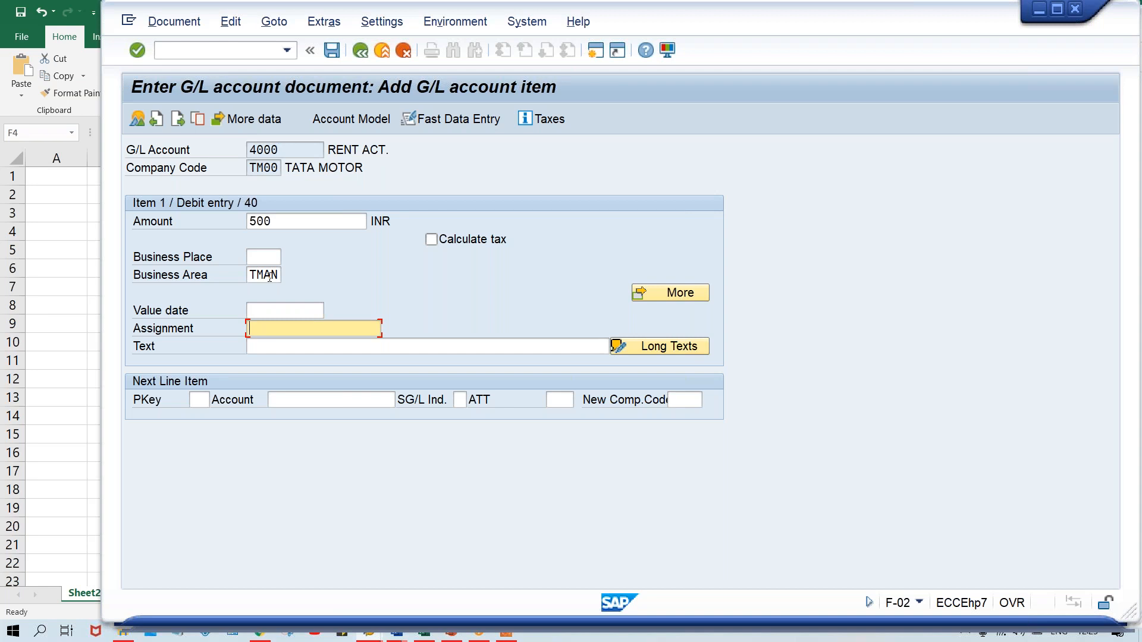
pyautogui.press('Tab')
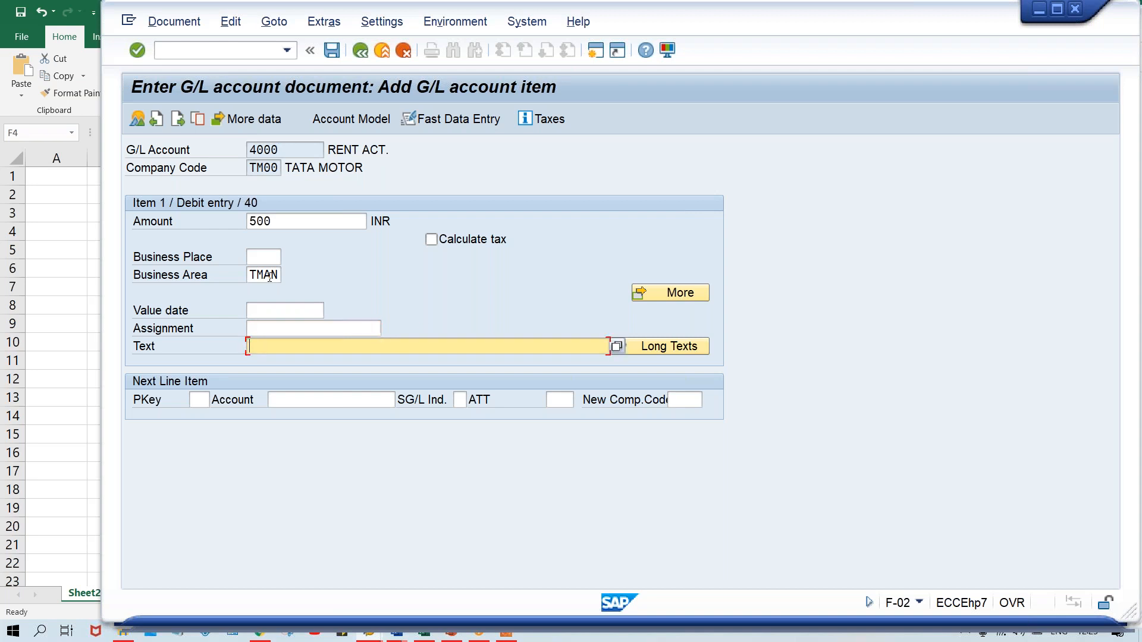
pyautogui.write('RE')
pyautogui.press('Down')
pyautogui.press('Return')
pyautogui.click(200, 397)
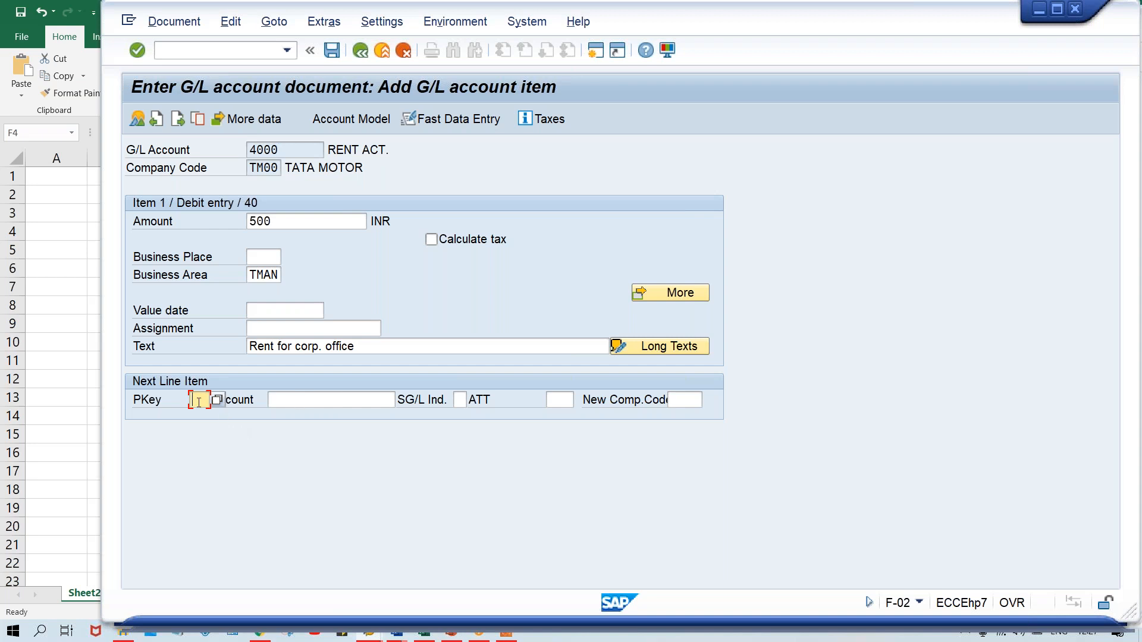
# - Set posting key 50 and account 1000 for the next line item and proceed to the credit entry
pyautogui.write('50')
pyautogui.doubleClick(290, 151)
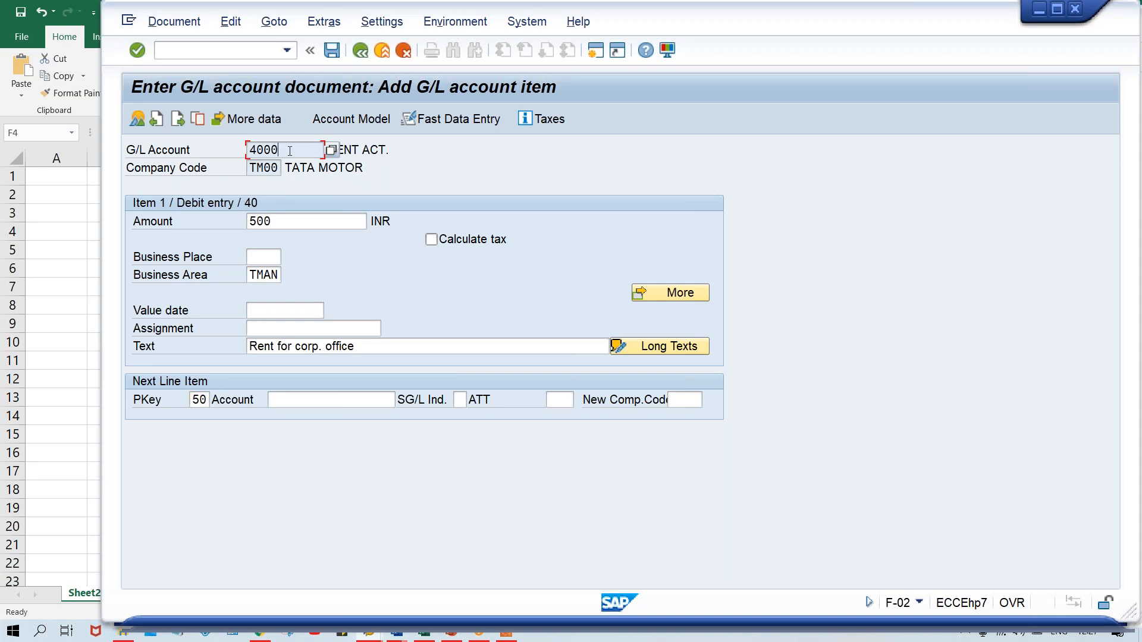
pyautogui.doubleClick(284, 221)
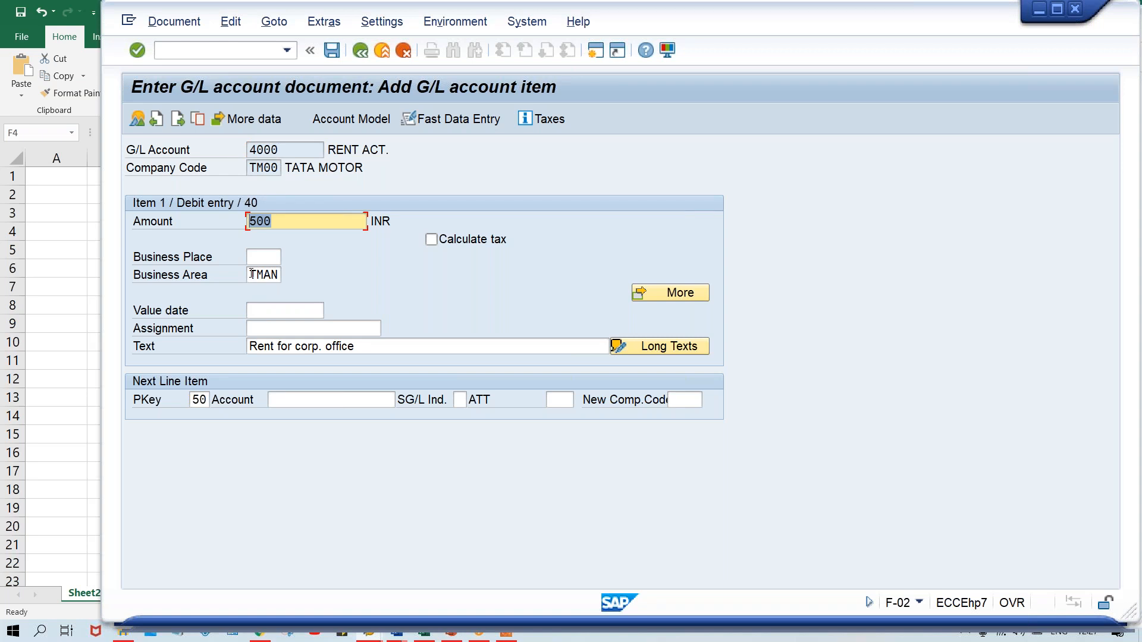
pyautogui.click(380, 345)
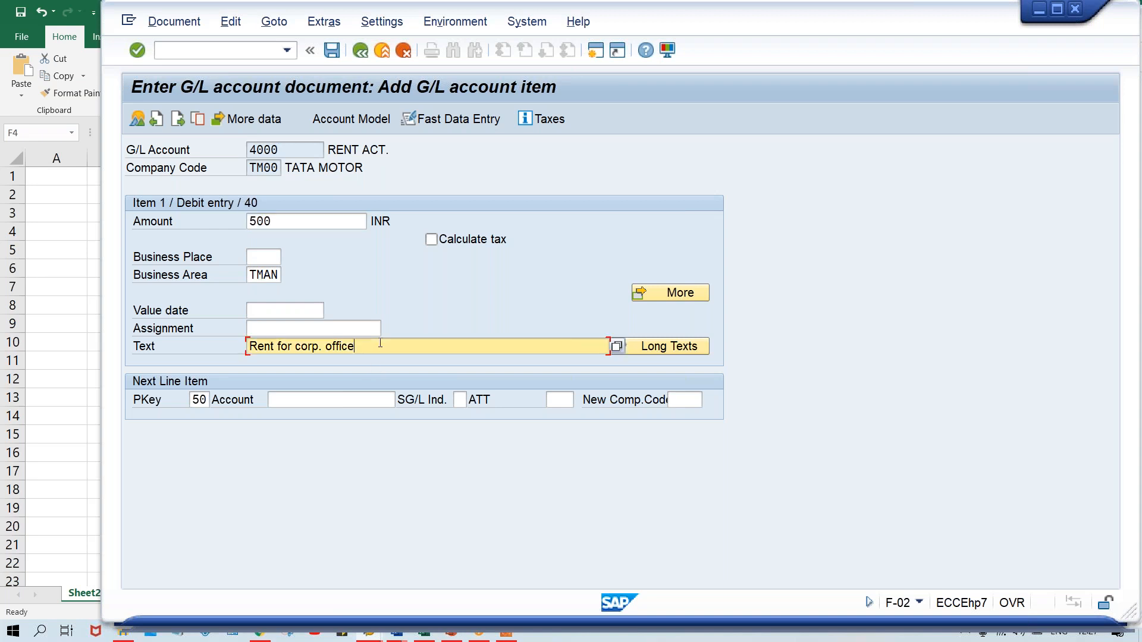
pyautogui.click(194, 399)
pyautogui.click(280, 400)
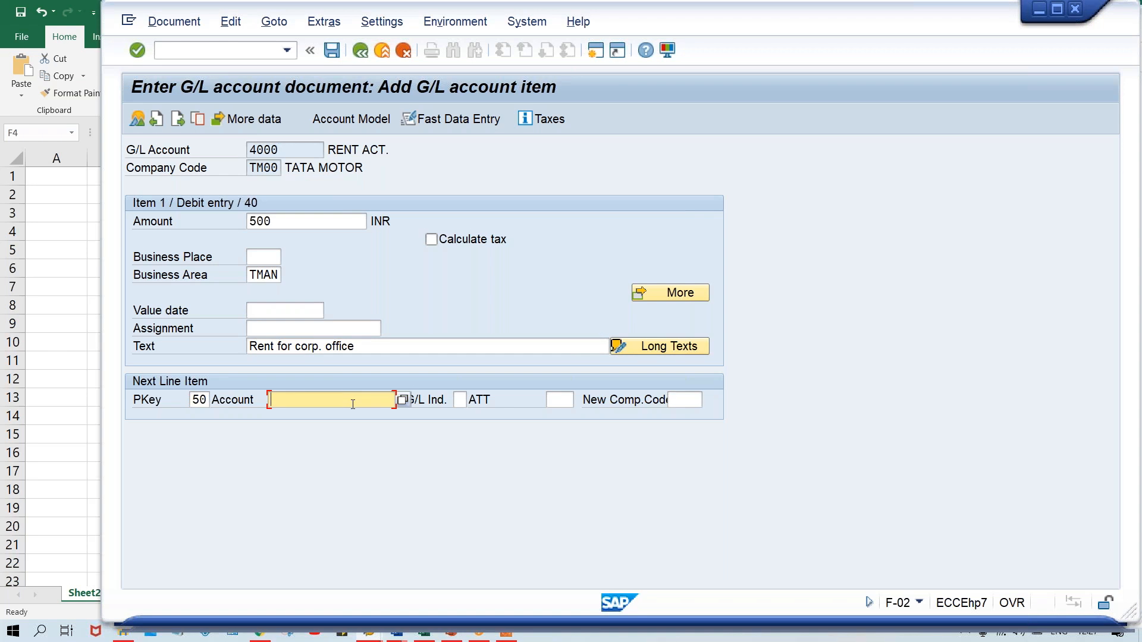
pyautogui.write('1000')
pyautogui.press('Return')
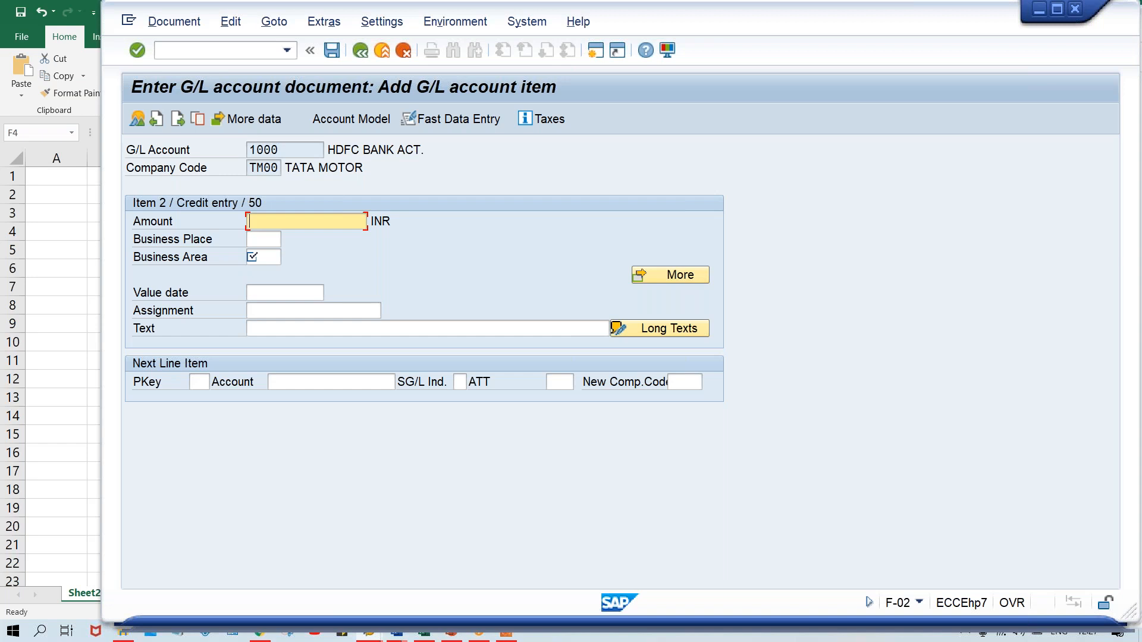
# - Enter amount *, business area TMAN and text + for the bank credit item
pyautogui.write('*')
pyautogui.click(258, 255)
pyautogui.write('t')
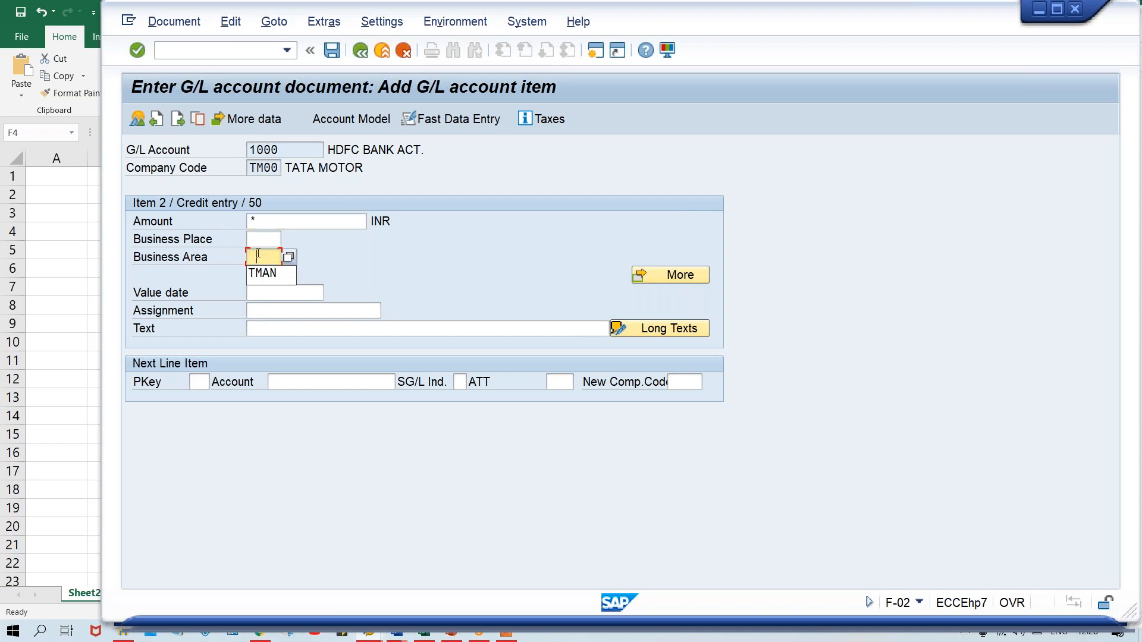
pyautogui.press('Down')
pyautogui.press('Return')
pyautogui.click(277, 328)
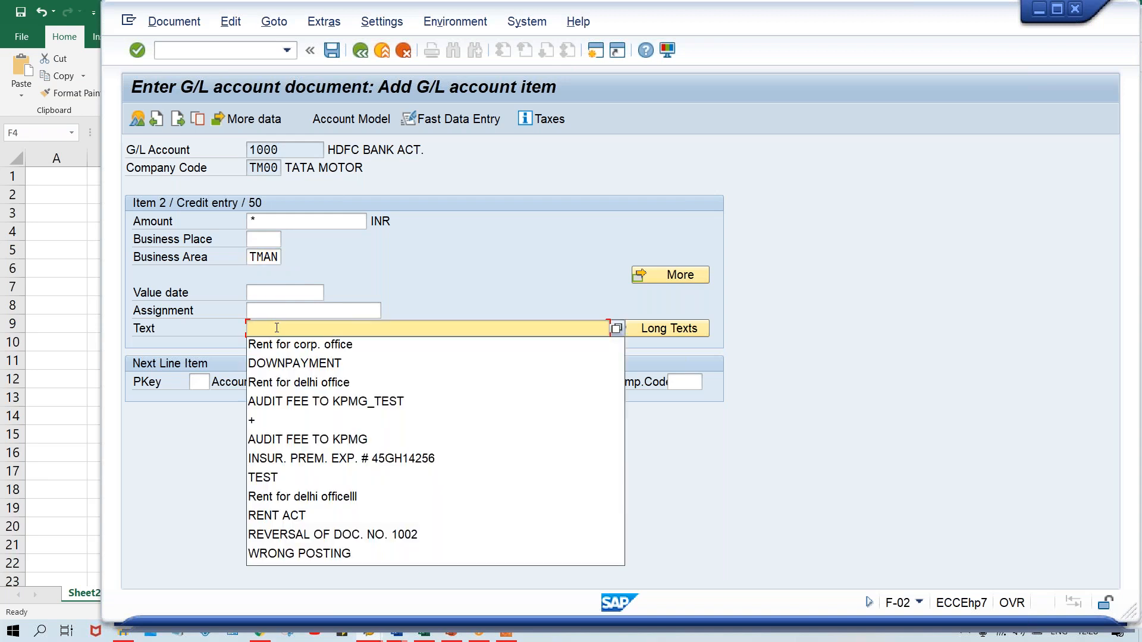
pyautogui.press('Escape')
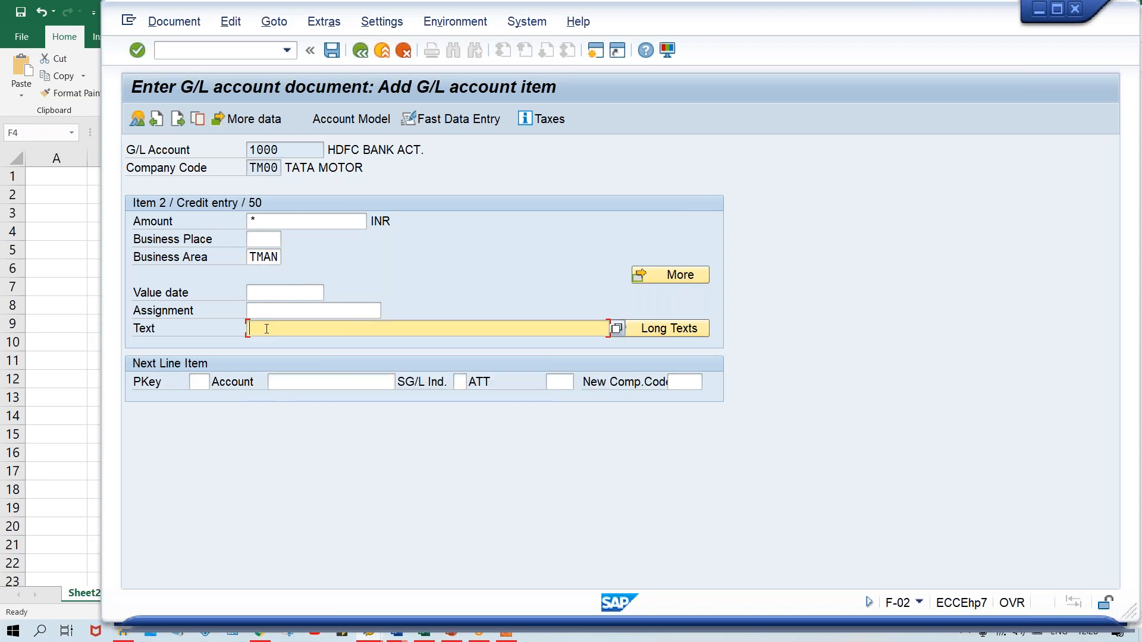
pyautogui.write('+')
# - Simulate the G/L document to show its line item overview
pyautogui.click(176, 18)
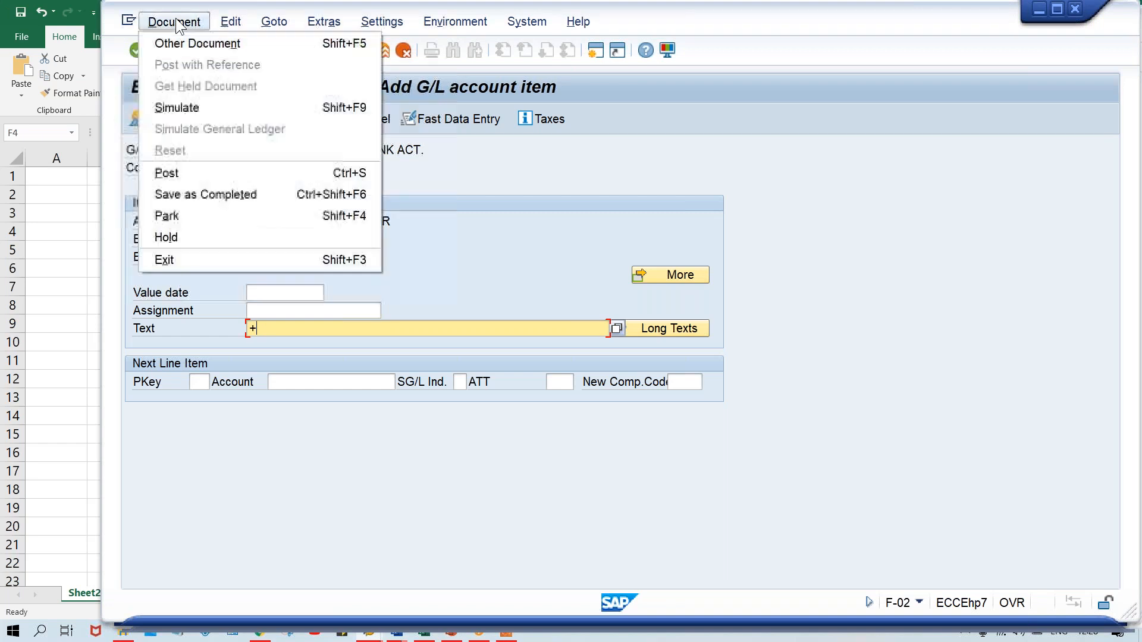
pyautogui.click(676, 134)
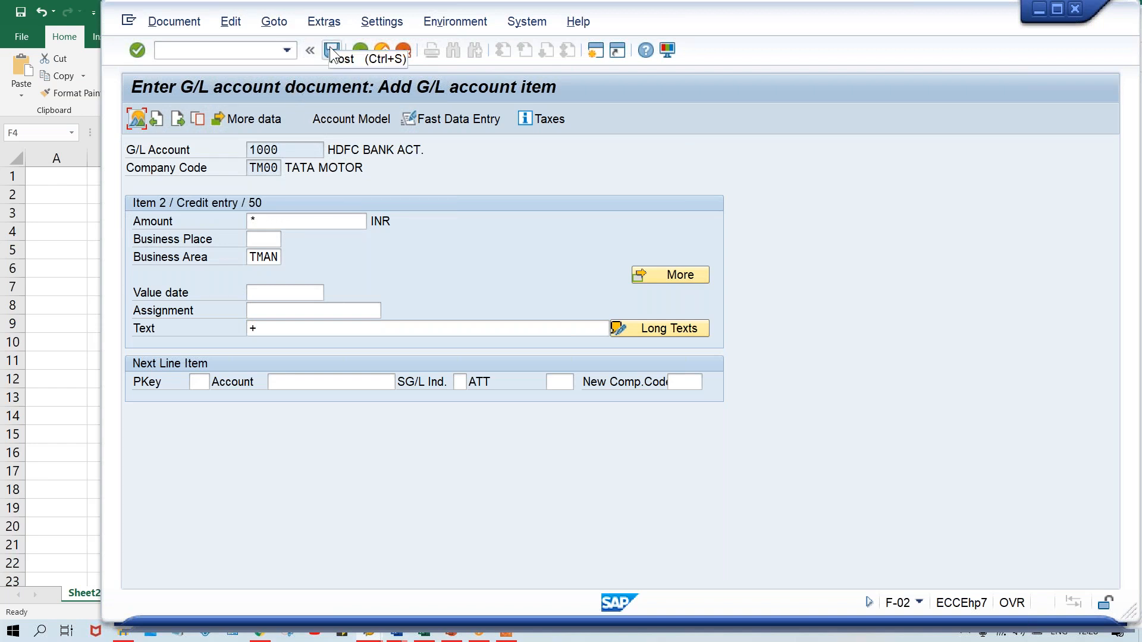
pyautogui.click(165, 18)
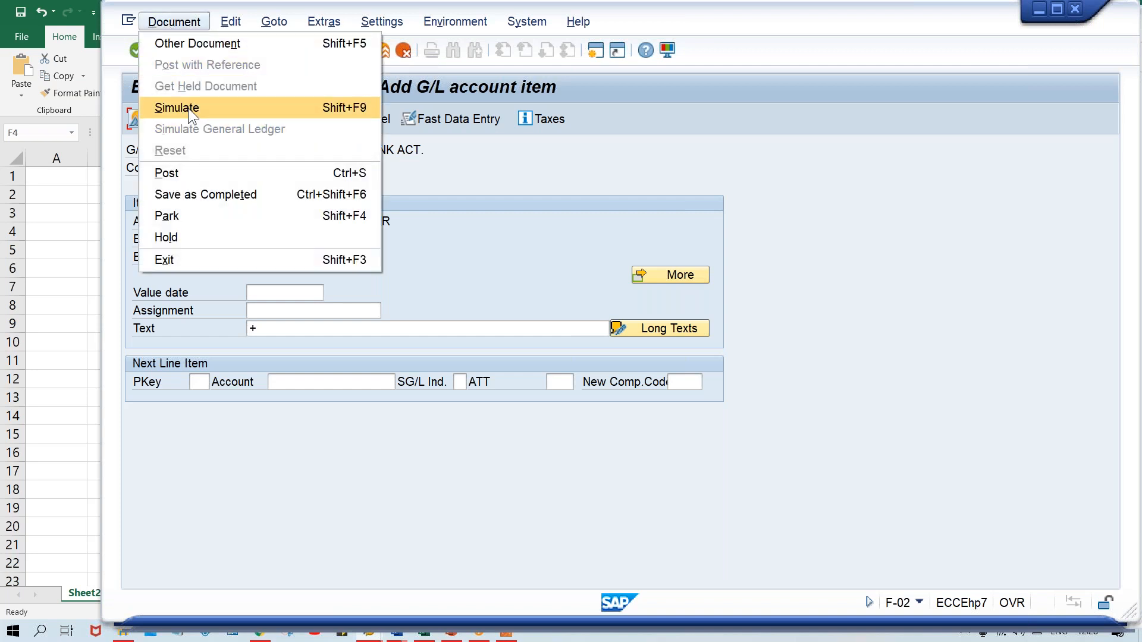
pyautogui.click(296, 107)
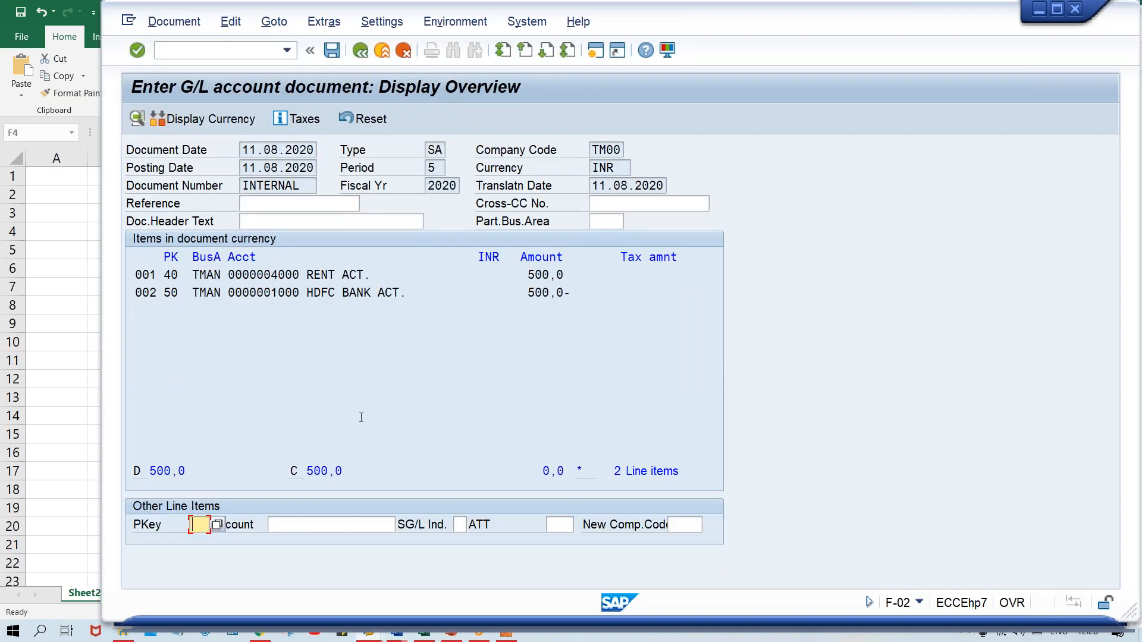
# - Check the posting keys and accounts of the rent and bank items in the overview, and try to post the document
pyautogui.click(151, 275)
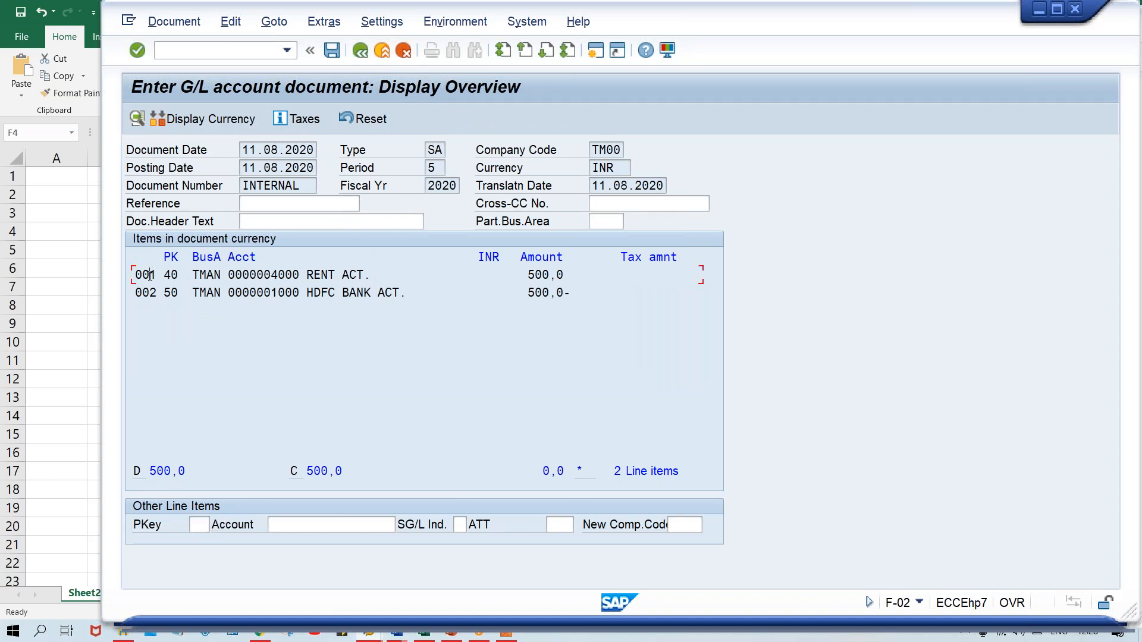
pyautogui.click(149, 292)
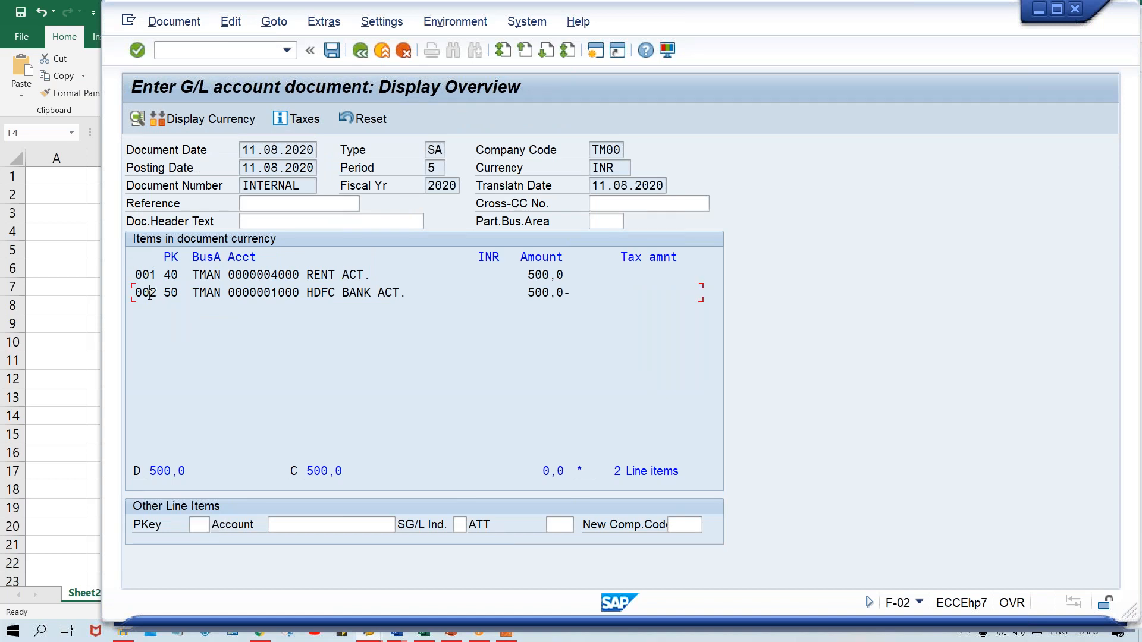
pyautogui.click(176, 273)
pyautogui.click(178, 291)
pyautogui.moveTo(299, 274); pyautogui.dragTo(266, 271)
pyautogui.click(303, 294)
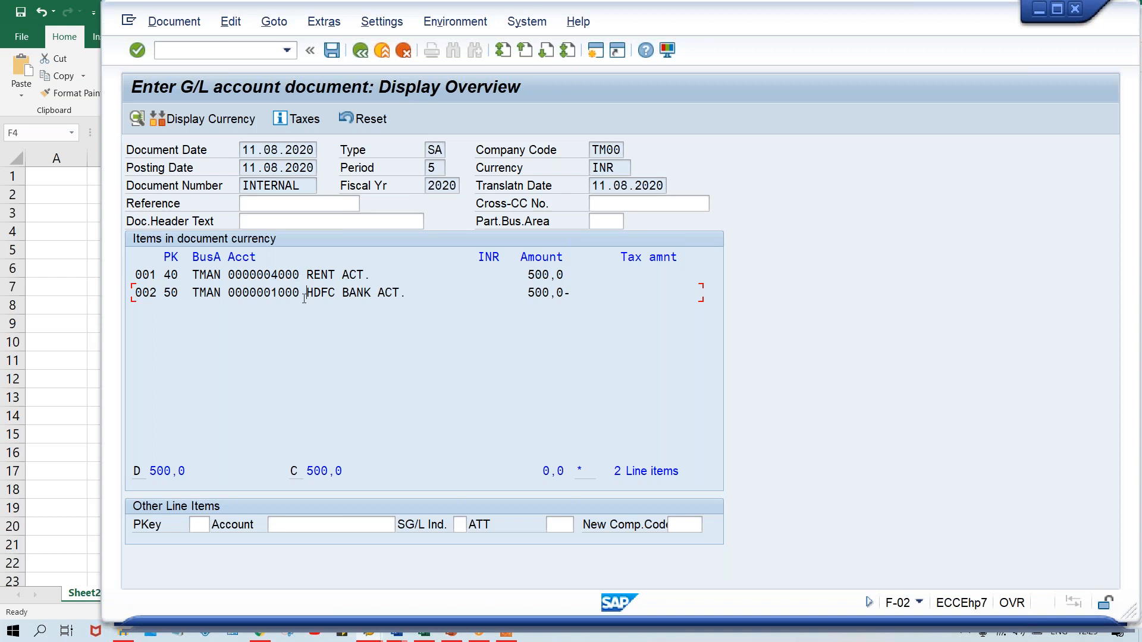
pyautogui.click(173, 274)
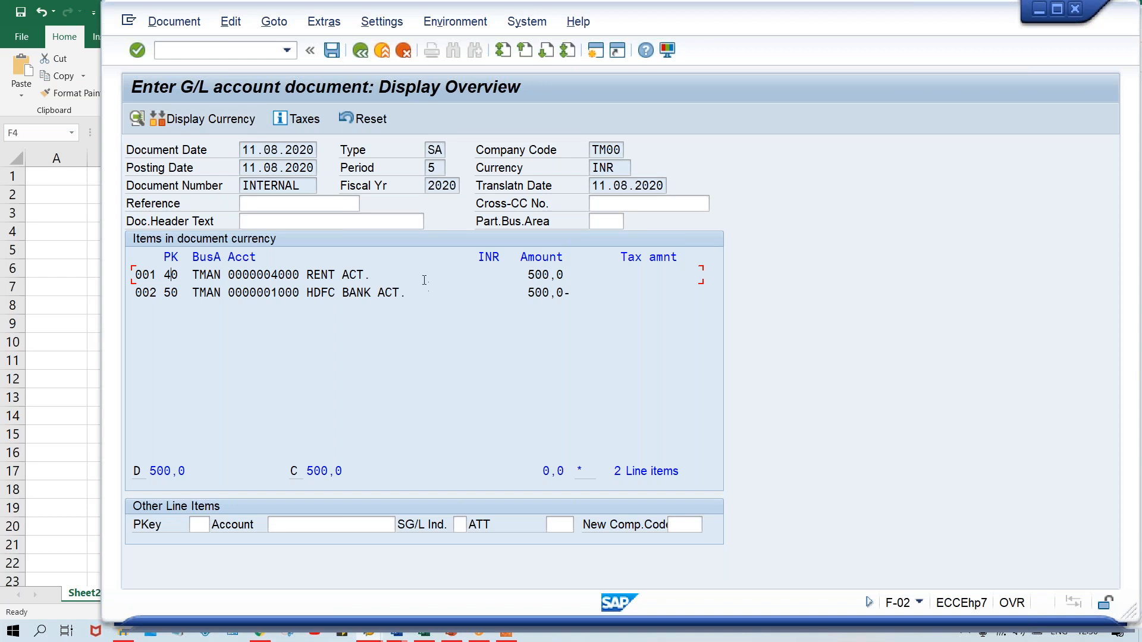
pyautogui.click(331, 51)
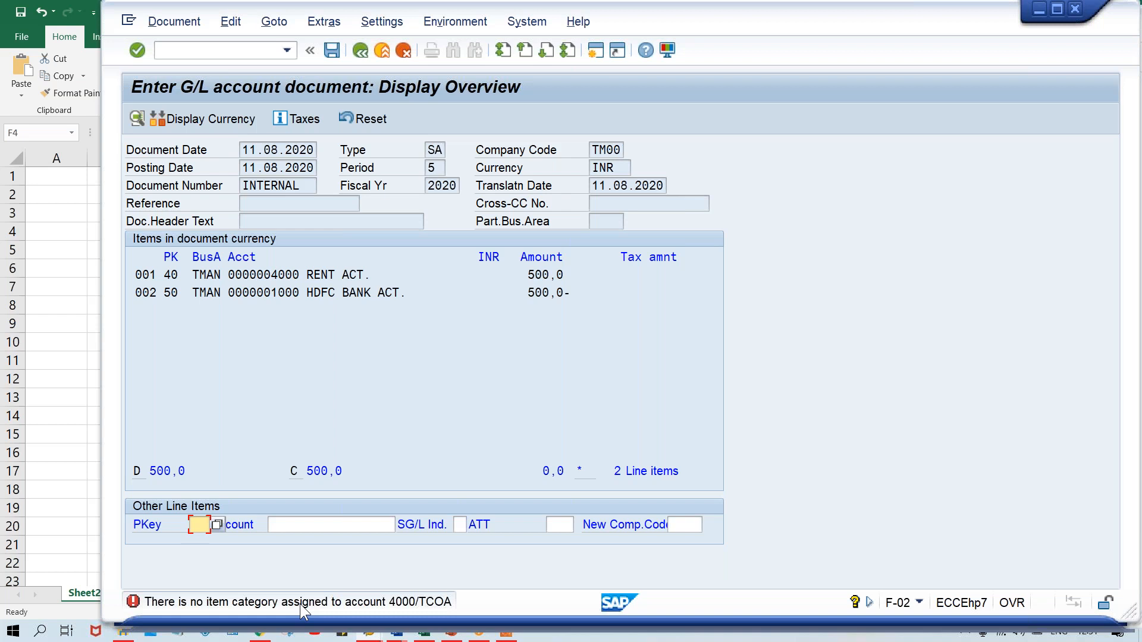
# - Switch to the posting periods session, start transaction /NSPRO and display the SAP Reference IMG
pyautogui.hotkey('alt', 'Tab')
pyautogui.hotkey('alt', 'Tab')
pyautogui.hotkey('ctrl', '/')
pyautogui.write('/NSPRO')
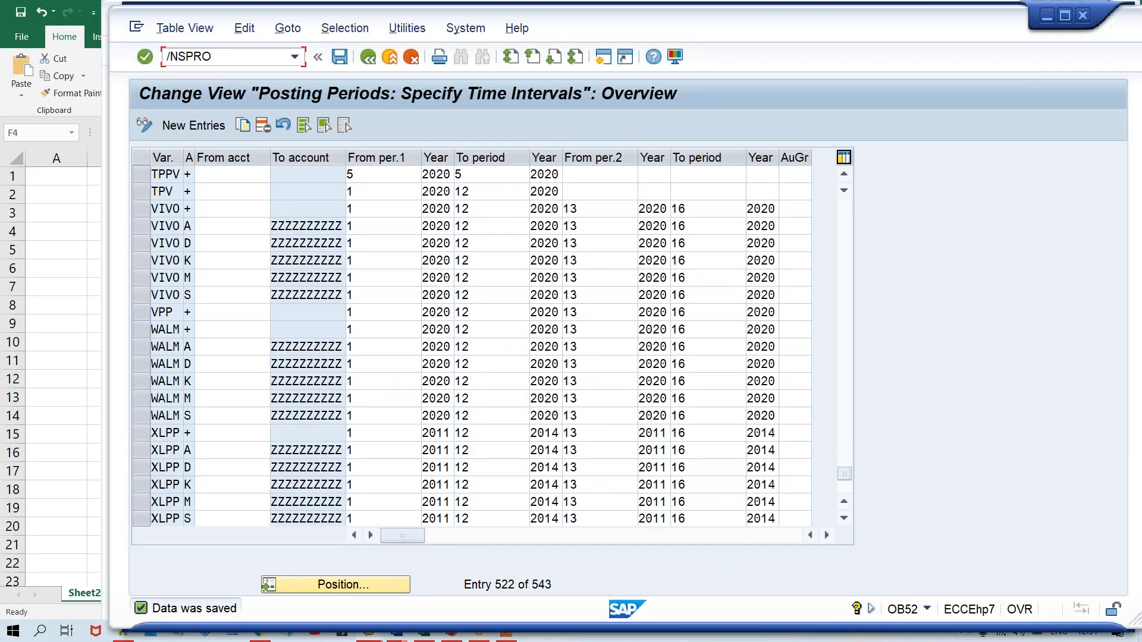
pyautogui.press('Return')
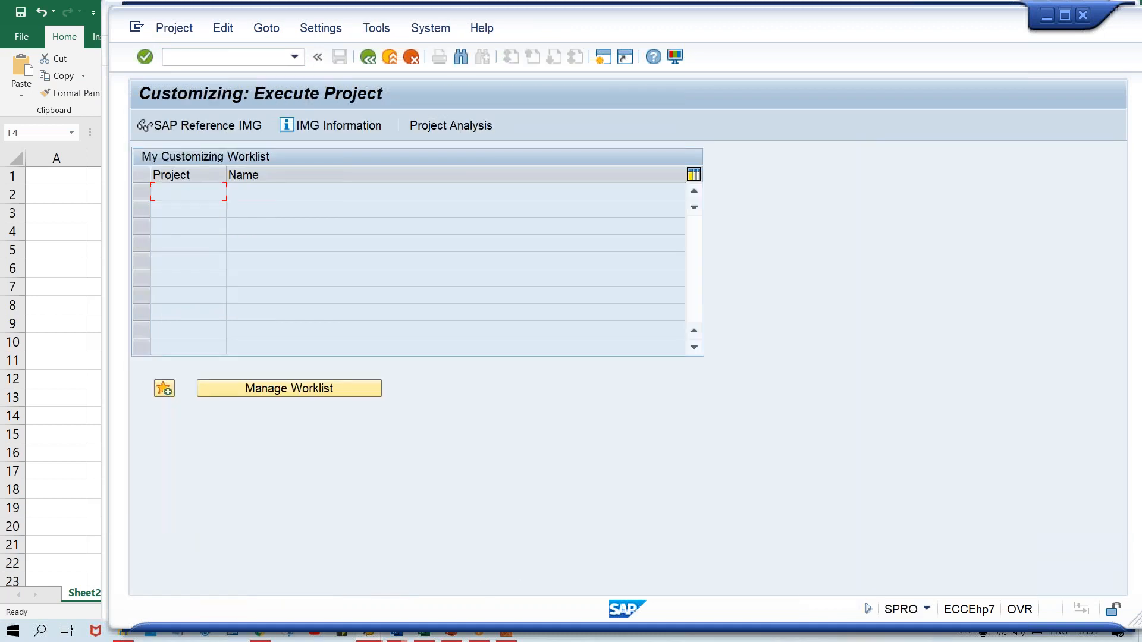
pyautogui.click(220, 126)
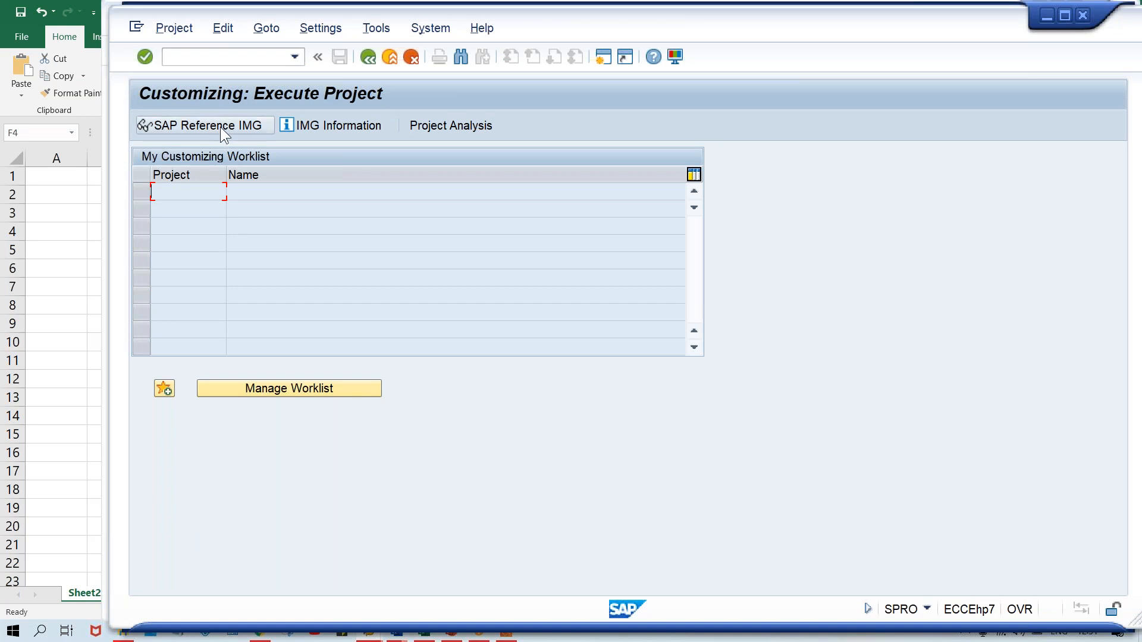
# - Expand Financial Accounting (New), General Ledger Accounting (New), Business Transactions and Document Splitting in the IMG structure
pyautogui.click(267, 427)
pyautogui.doubleClick(267, 424)
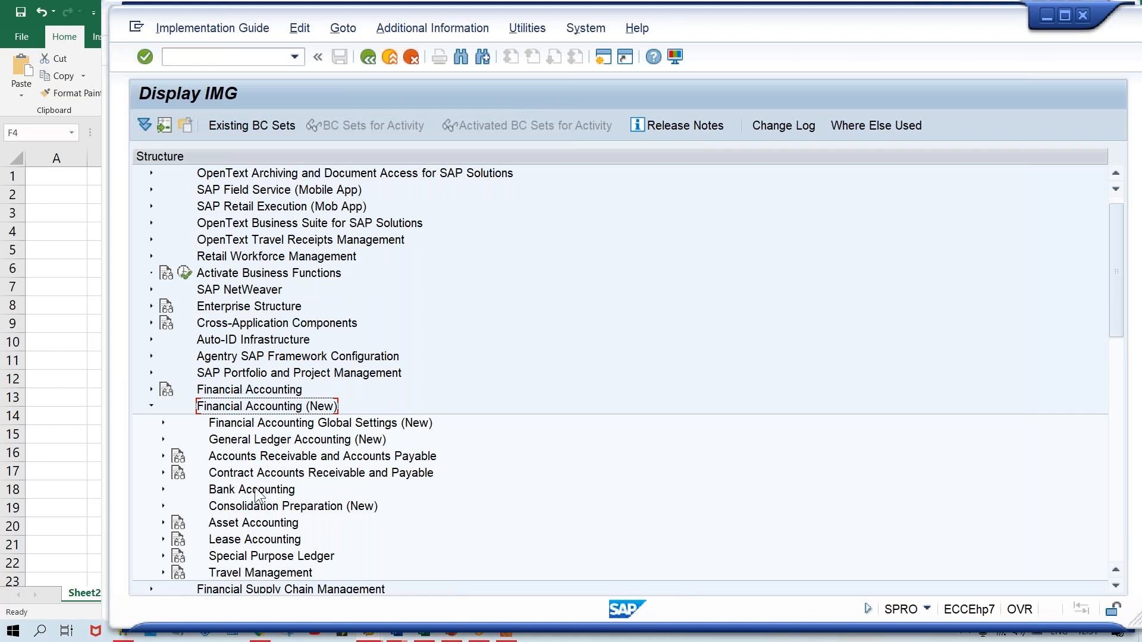
pyautogui.click(325, 439)
pyautogui.doubleClick(326, 442)
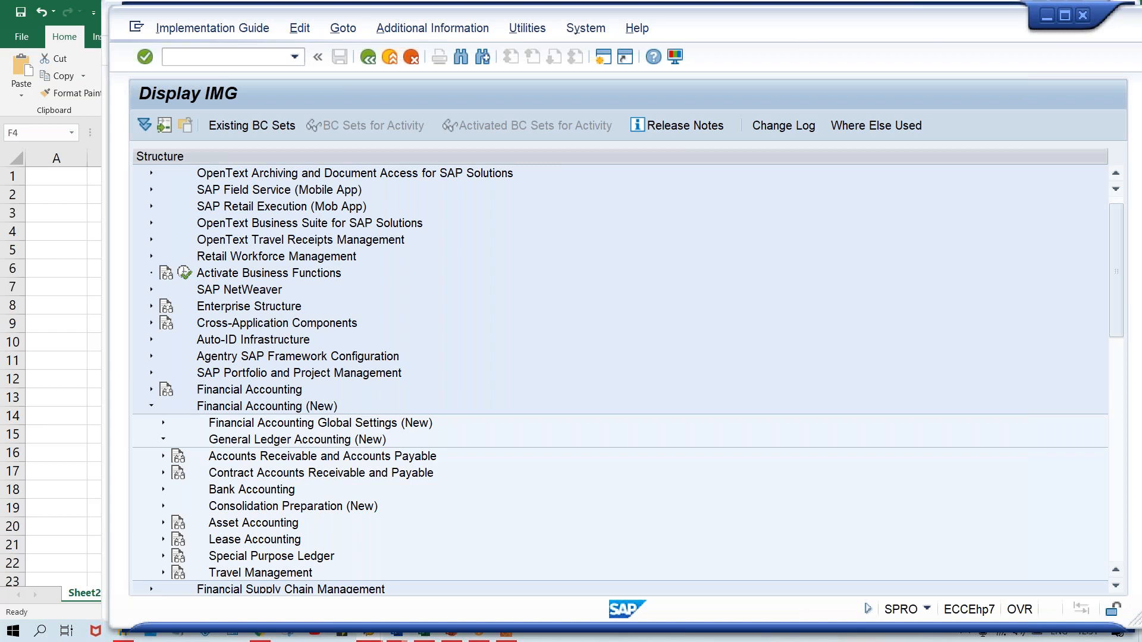
pyautogui.doubleClick(279, 457)
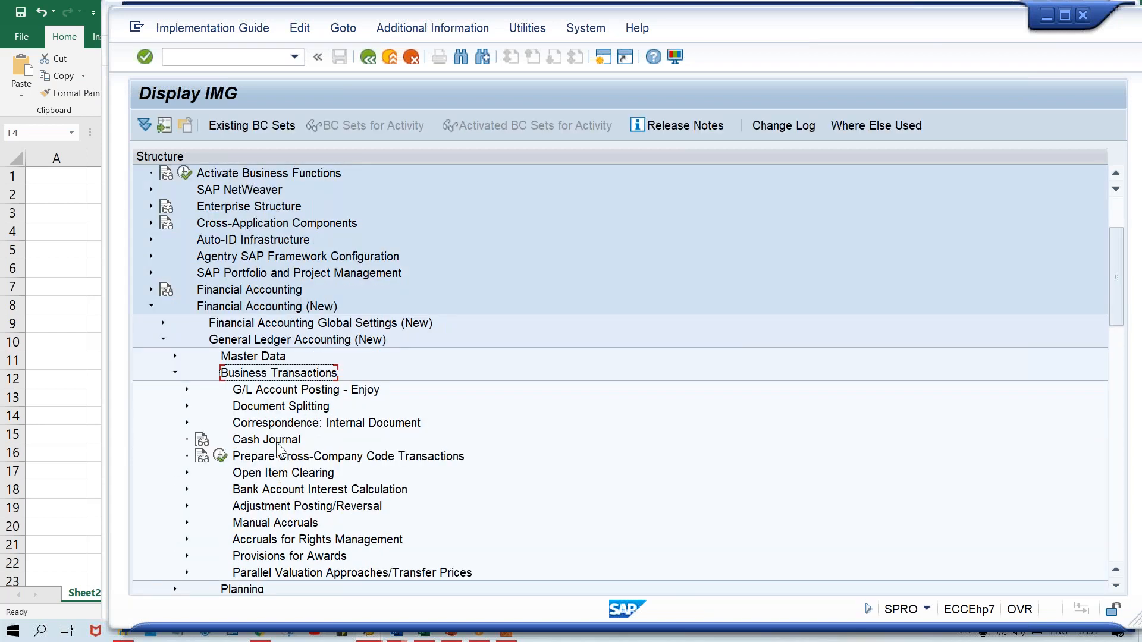
pyautogui.click(283, 408)
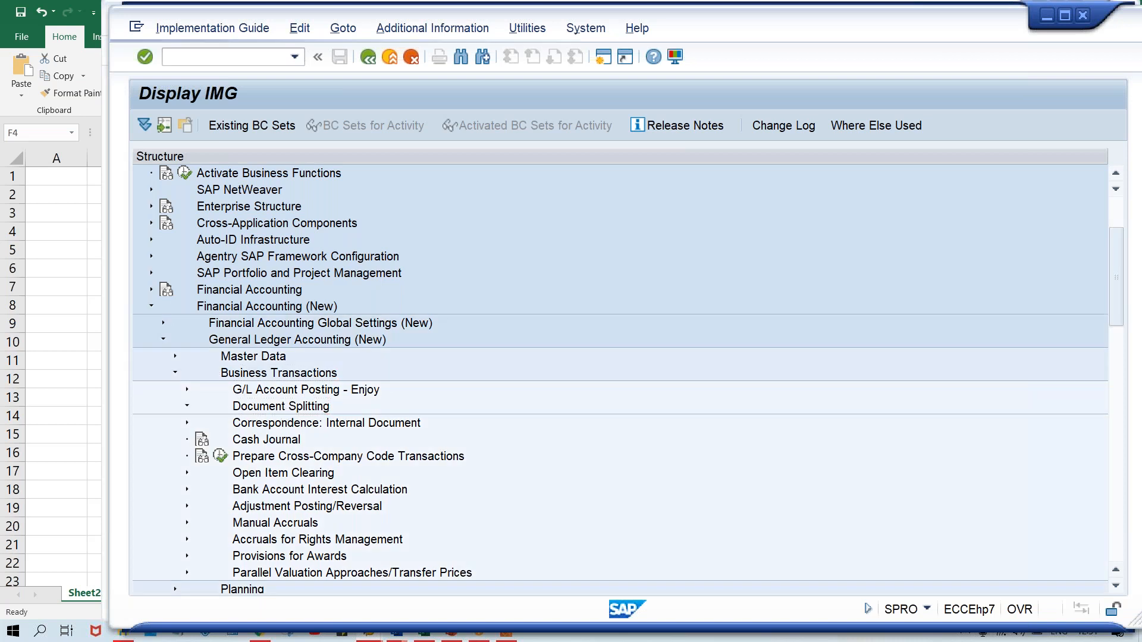
pyautogui.doubleClick(292, 407)
# - Open the Activate Document Splitting activity and its Deactivation per Company Code overview
pyautogui.click(280, 554)
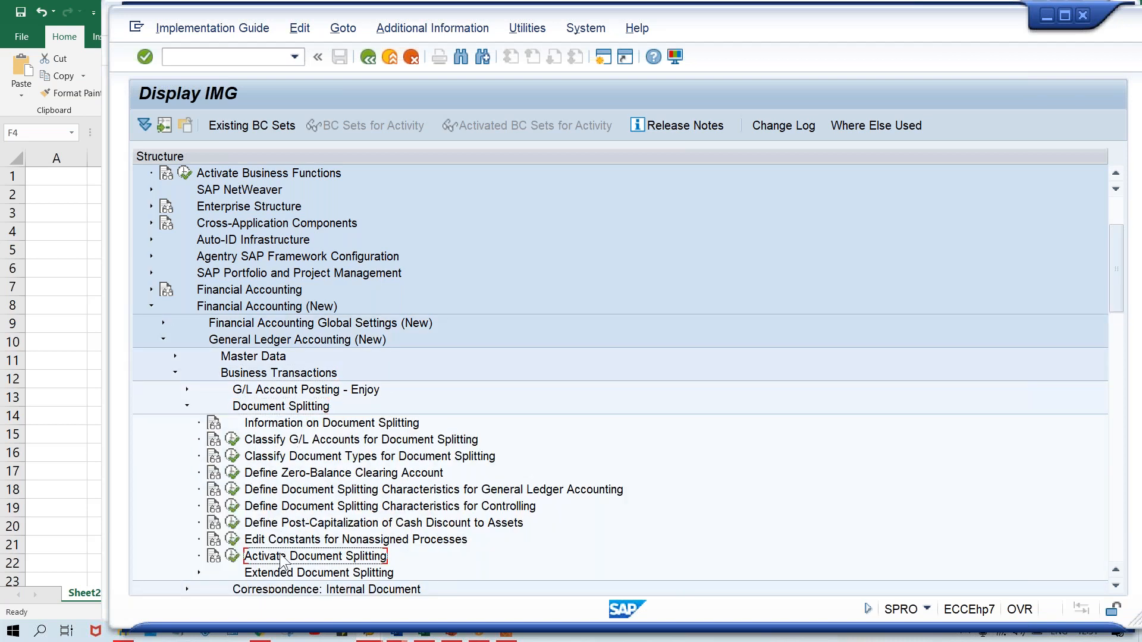
pyautogui.rightClick(257, 564)
pyautogui.press('Escape')
pyautogui.click(232, 556)
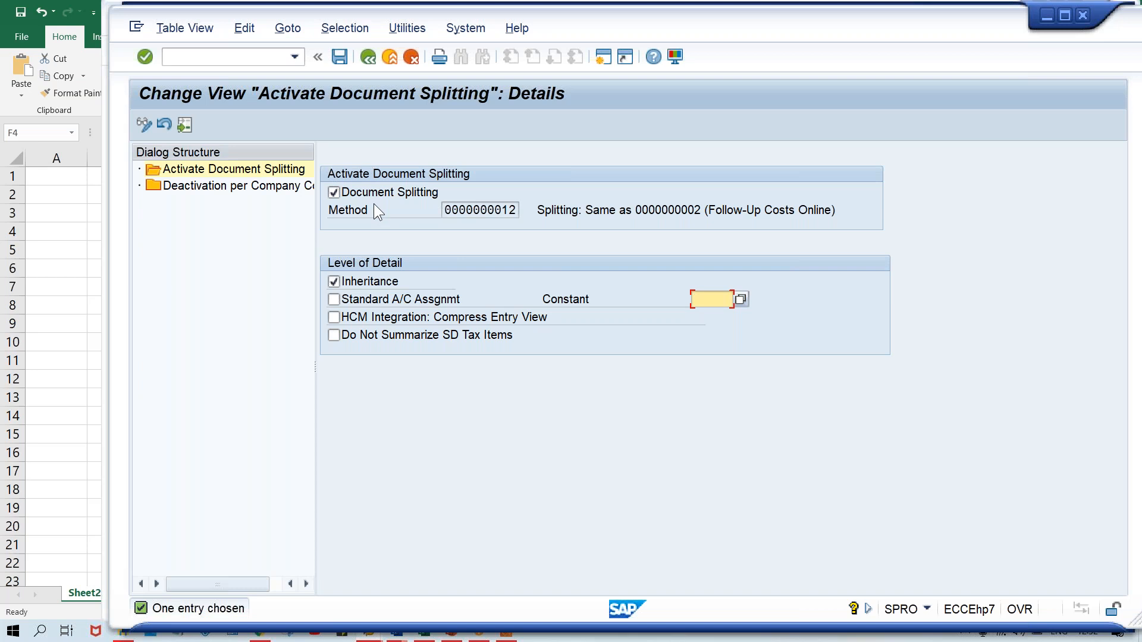
pyautogui.click(244, 186)
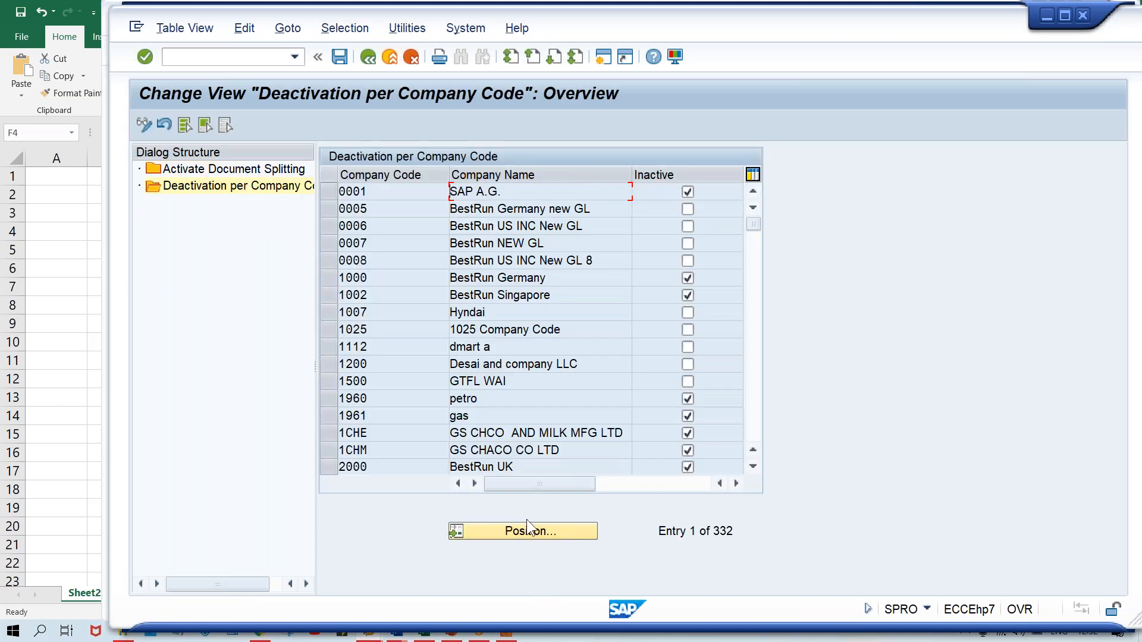
# - Find company code TM00, mark it Inactive for document splitting and save with the proposed TATA MOTOR customizing request
pyautogui.click(529, 531)
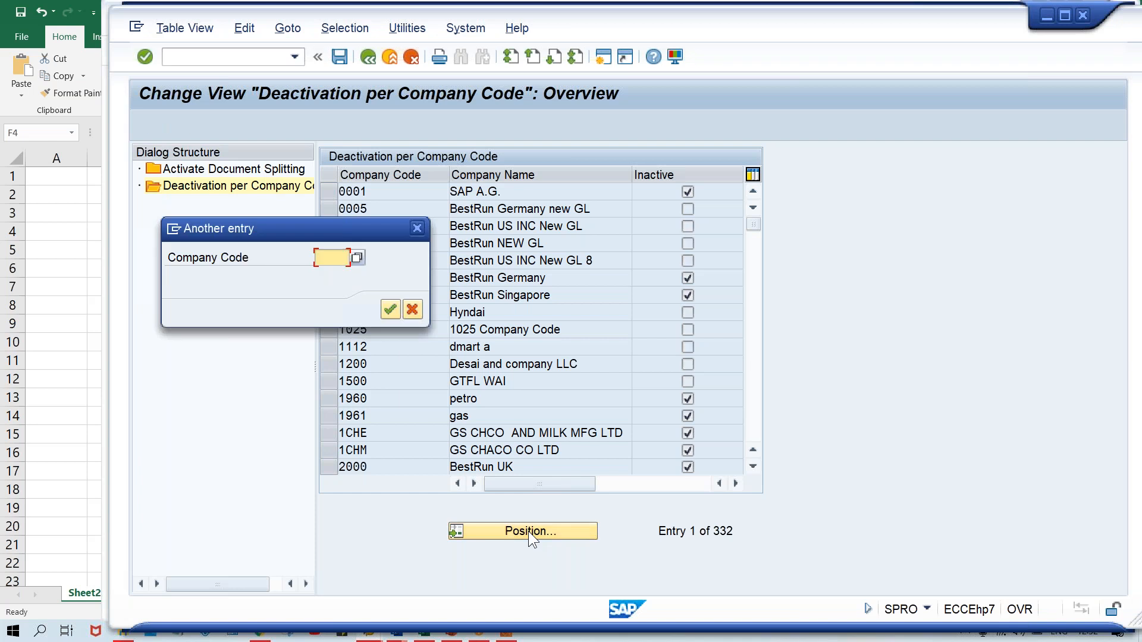
pyautogui.write('TH00')
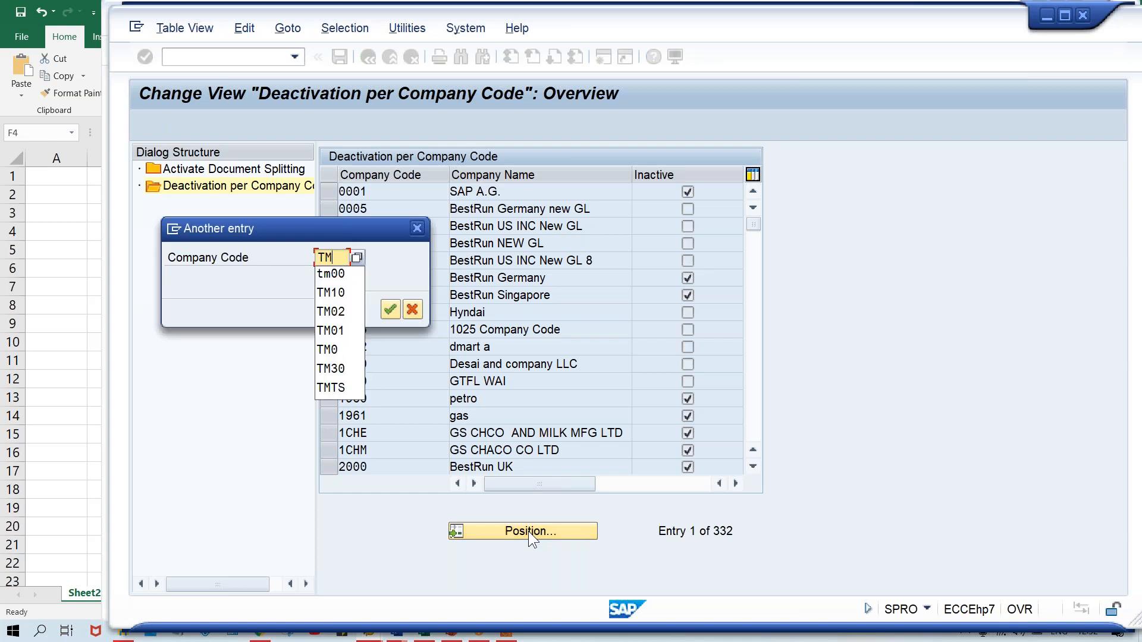
pyautogui.press('Return')
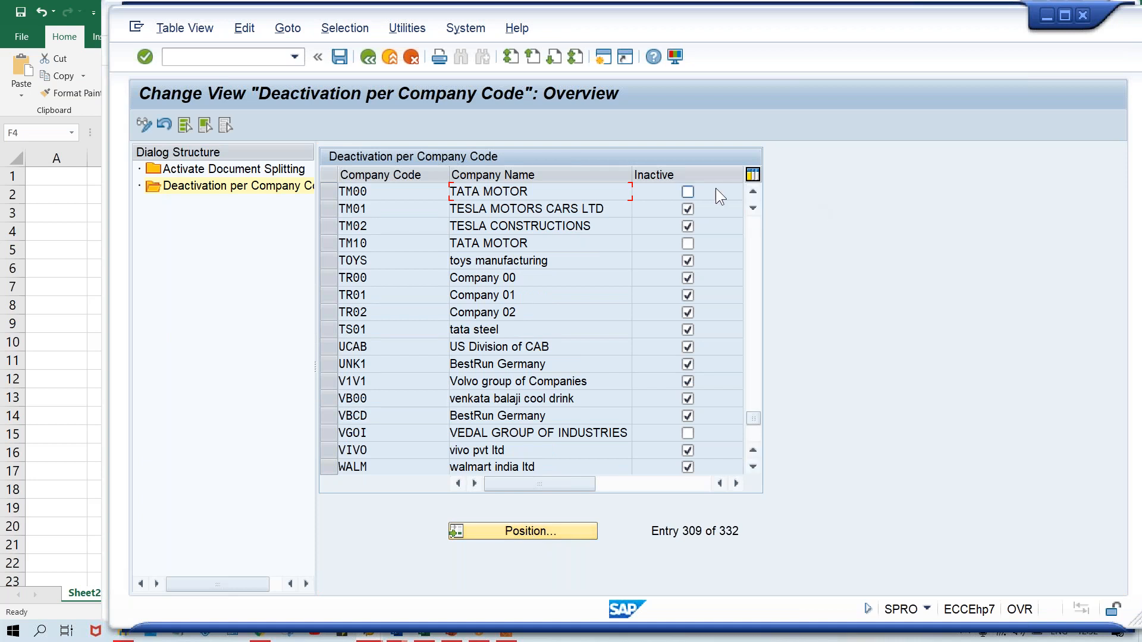
pyautogui.click(685, 192)
pyautogui.hotkey('ctrl', 's')
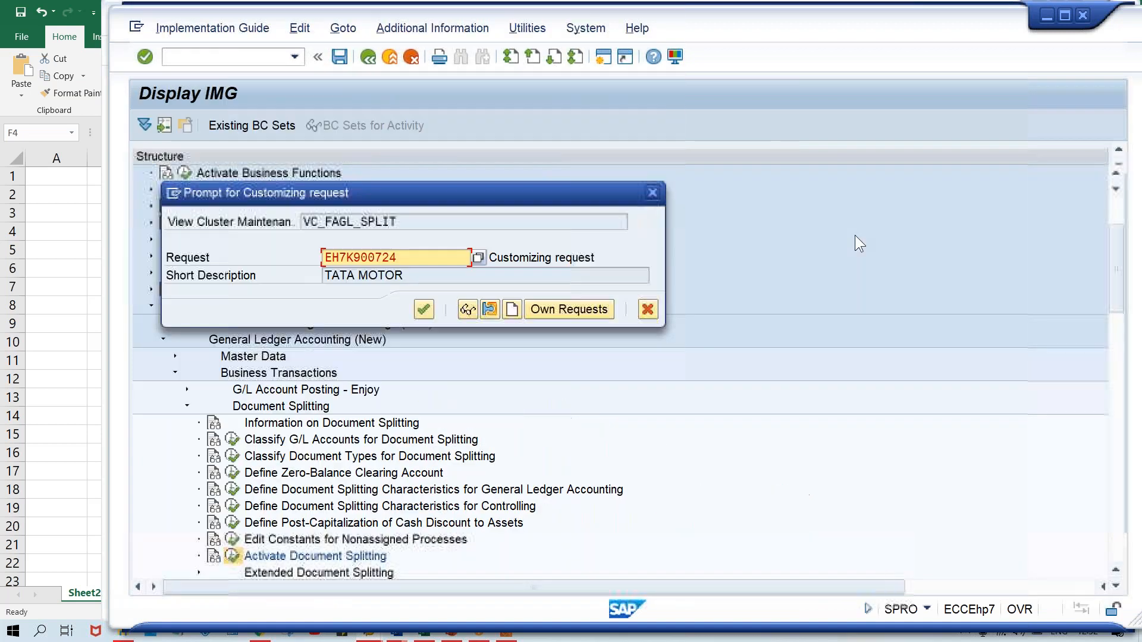
pyautogui.click(424, 310)
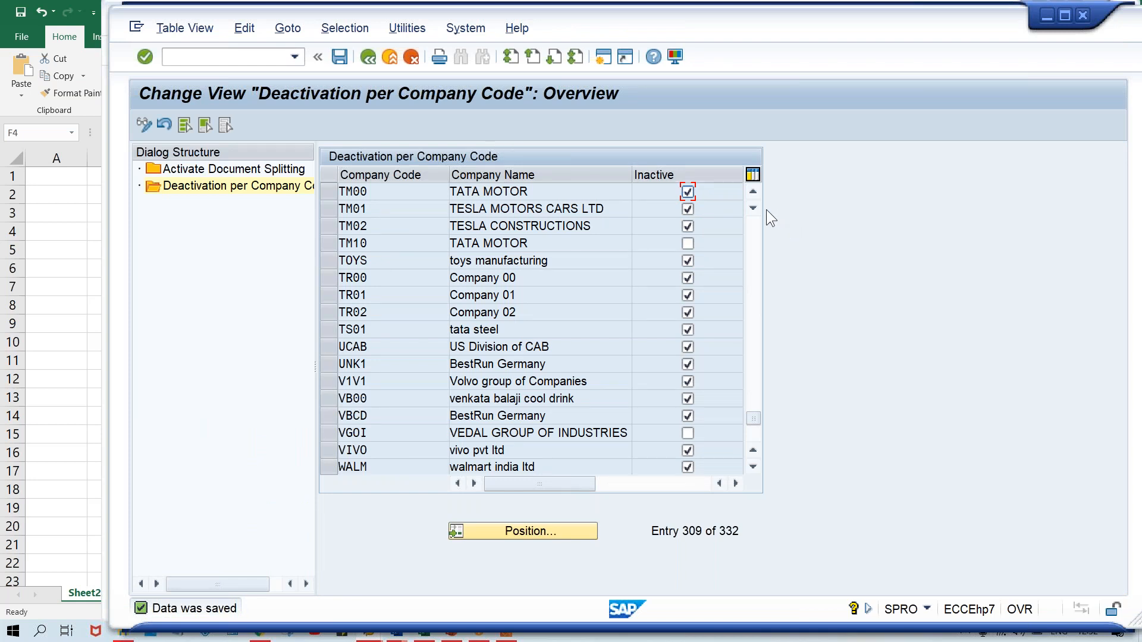
# - Review the general Activate Document Splitting settings, return to the F-02 session and reset the document's automatic postings
pyautogui.click(688, 192)
pyautogui.doubleClick(203, 173)
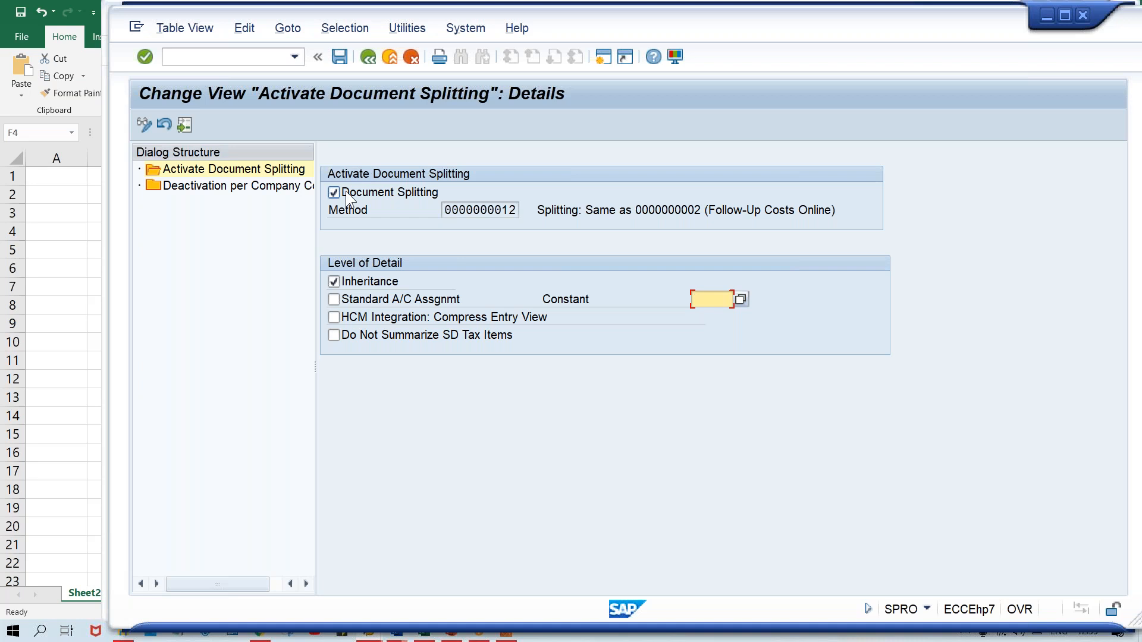
pyautogui.hotkey('alt', 'Tab')
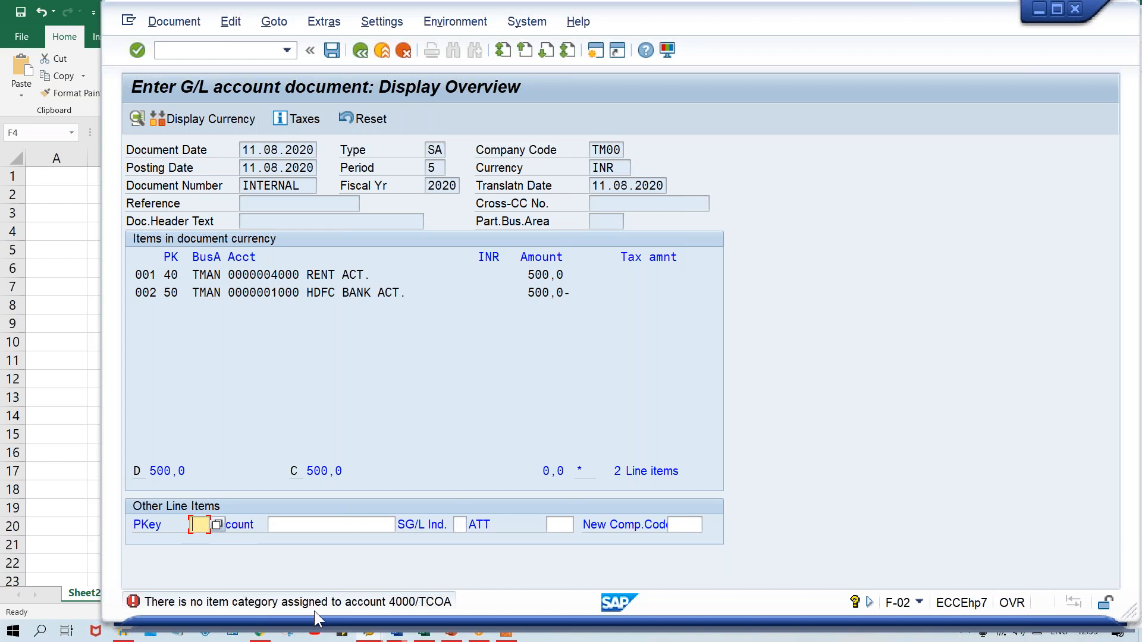
pyautogui.hotkey('alt', 'Tab')
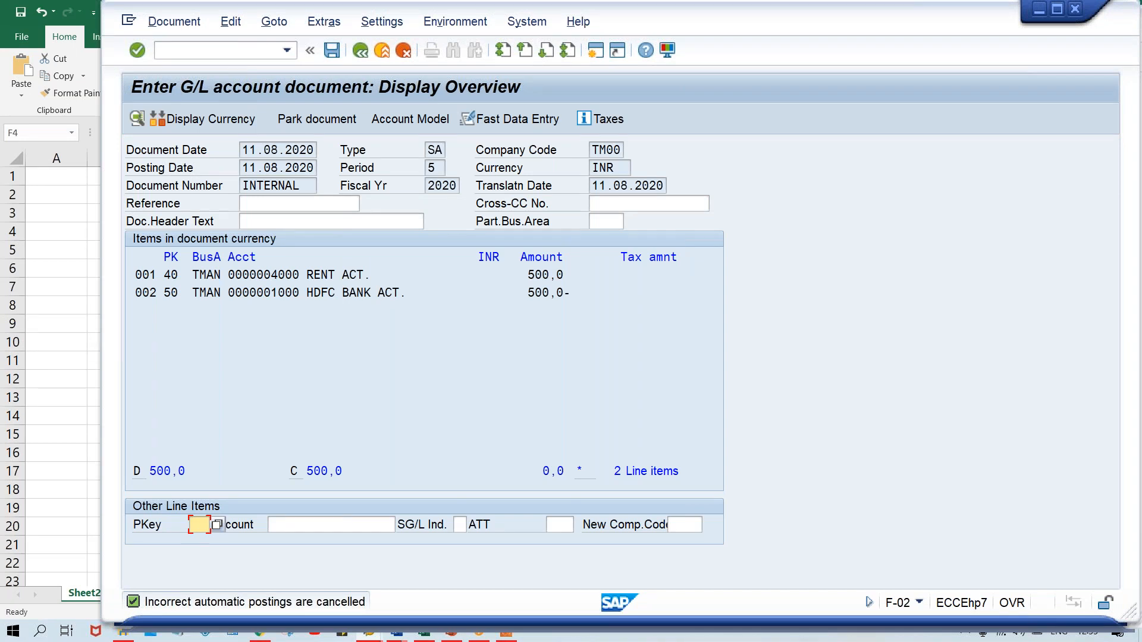
# - Try to post the current rent document, and restart transaction F-02 with a blank entry
pyautogui.press('Return')
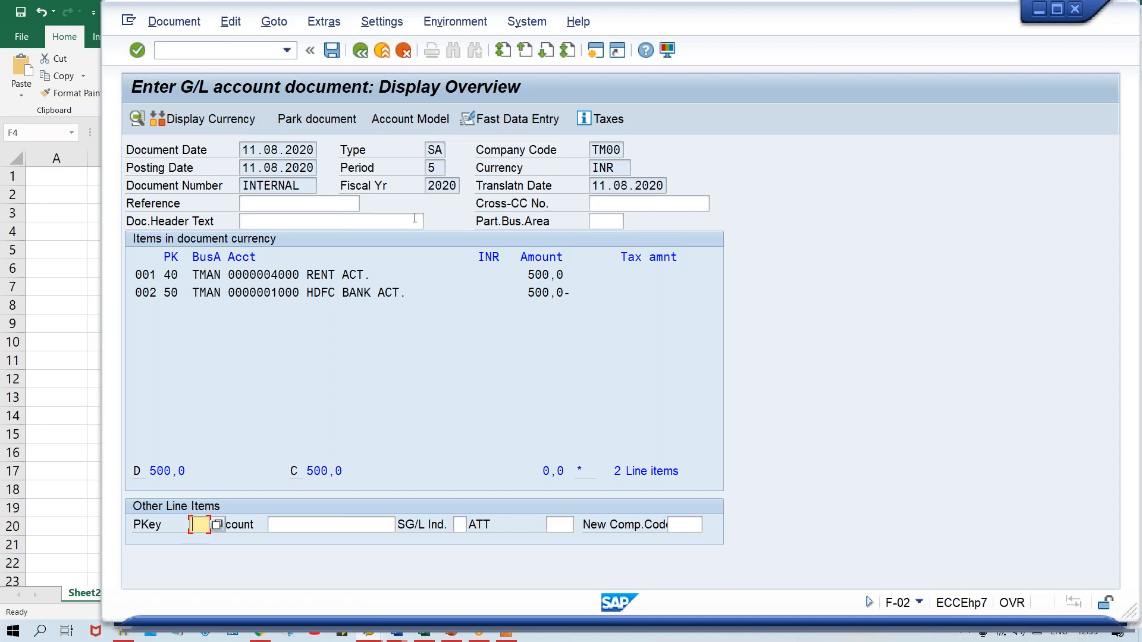
pyautogui.hotkey('ctrl', 's')
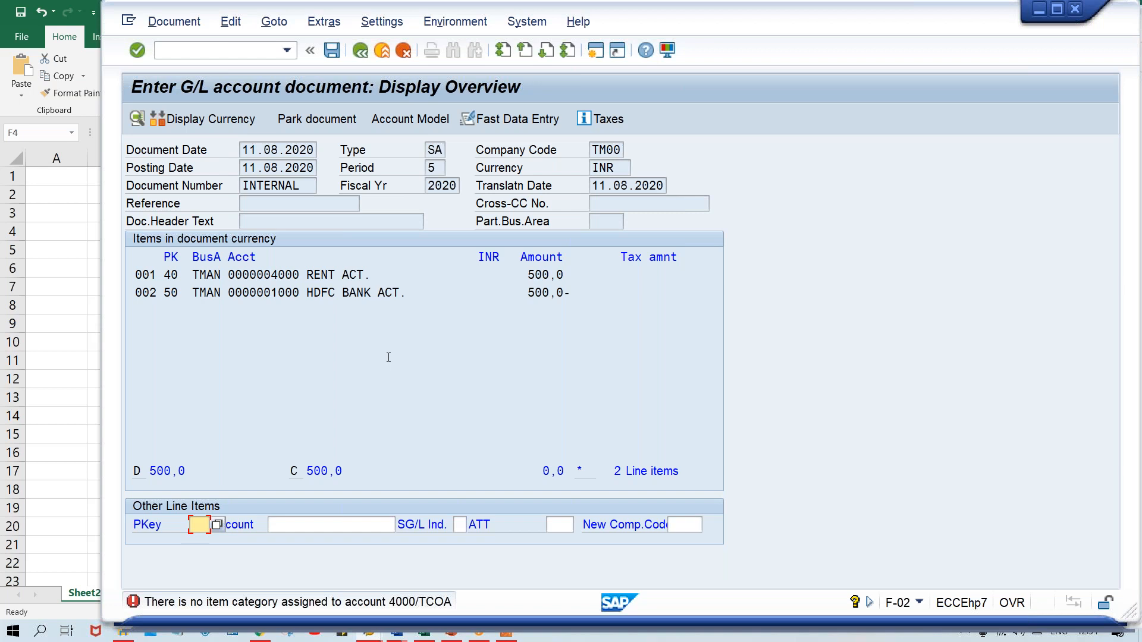
pyautogui.click(186, 48)
pyautogui.write('/NF-02')
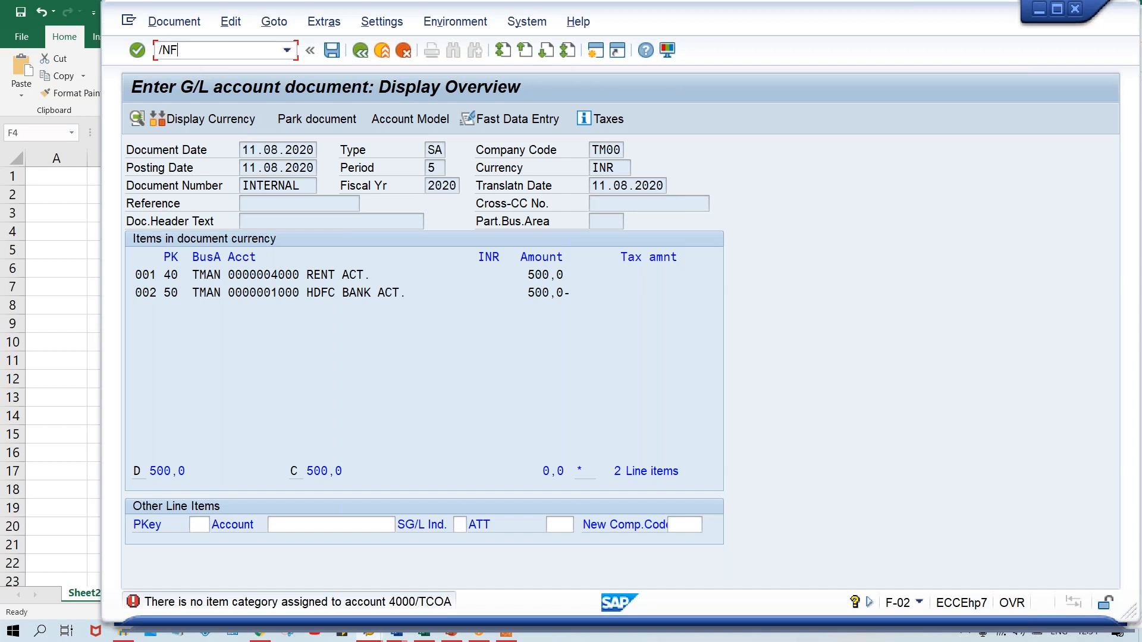
pyautogui.press('Return')
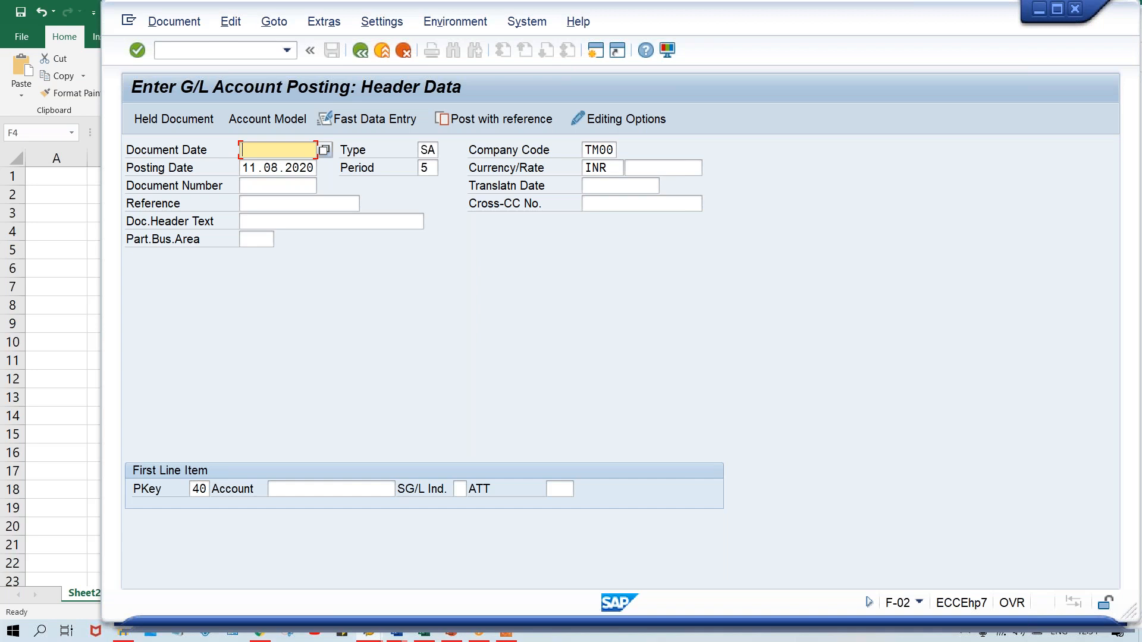
# - Enter document date 11.08.2020 and open the first line item with posting key 40 and rent G/L account 4000
pyautogui.press('Down')
pyautogui.press('Down')
pyautogui.press('Return')
pyautogui.hotkey('ctrl', 'Tab')
pyautogui.press('Tab')
pyautogui.press('Down')
pyautogui.press('Down')
pyautogui.press('Down')
pyautogui.press('Return')
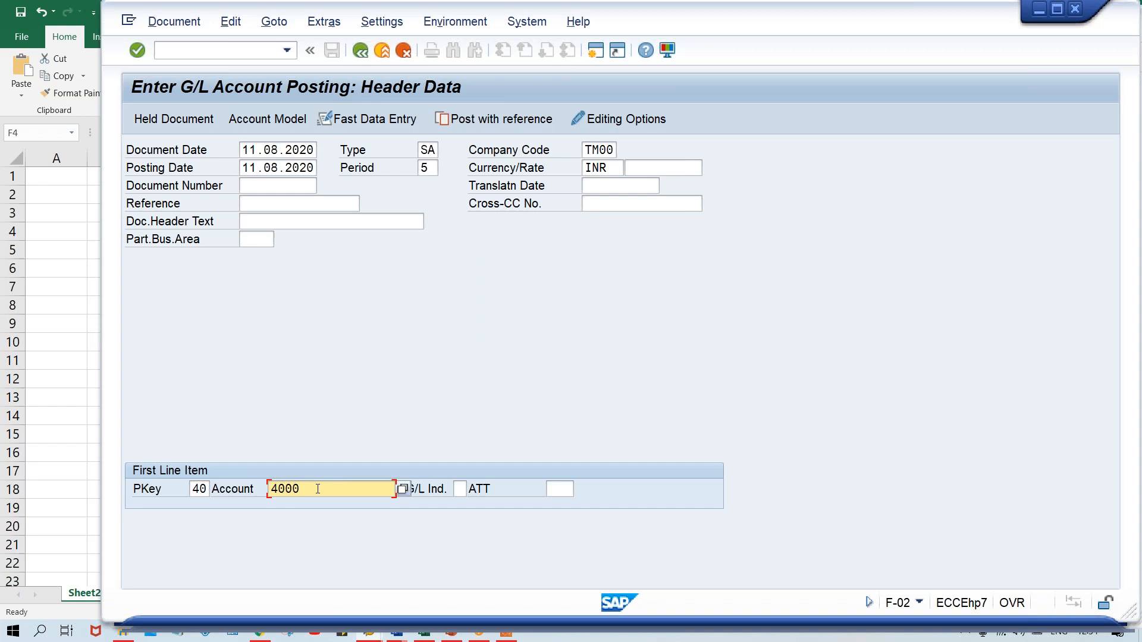
pyautogui.press('Return')
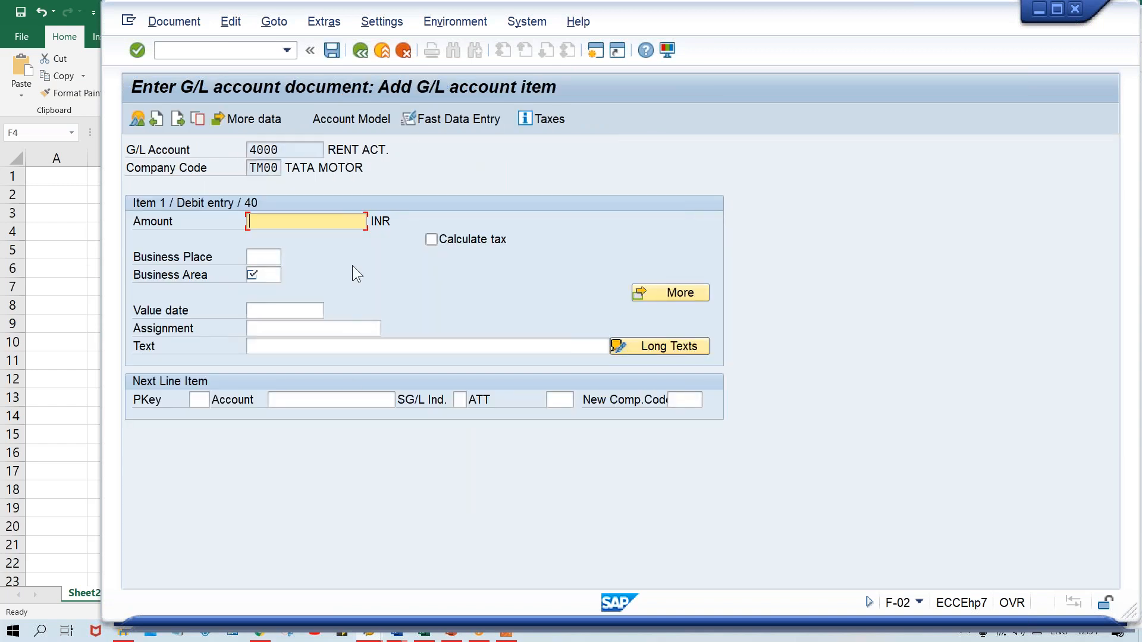
# - Fill the rent debit item with amount 500, business area TMAN and the text "Rent for corp. office"
pyautogui.write('500')
pyautogui.press('Tab')
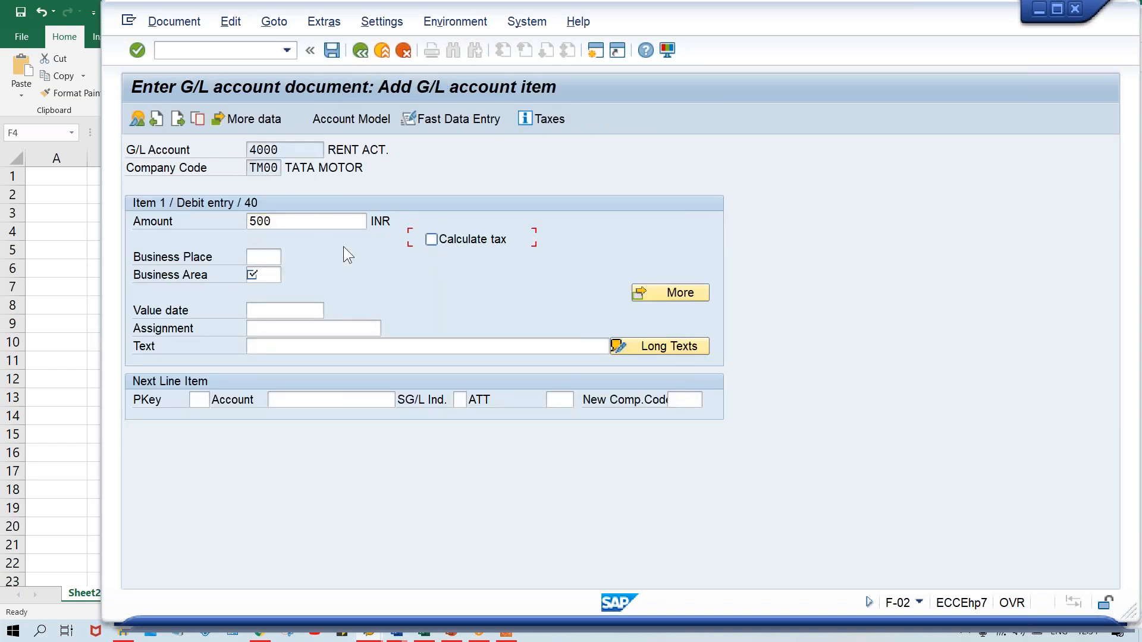
pyautogui.press('Tab')
pyautogui.press('Down')
pyautogui.press('Tab')
pyautogui.press('Tab')
pyautogui.press('Tab')
pyautogui.press('Down')
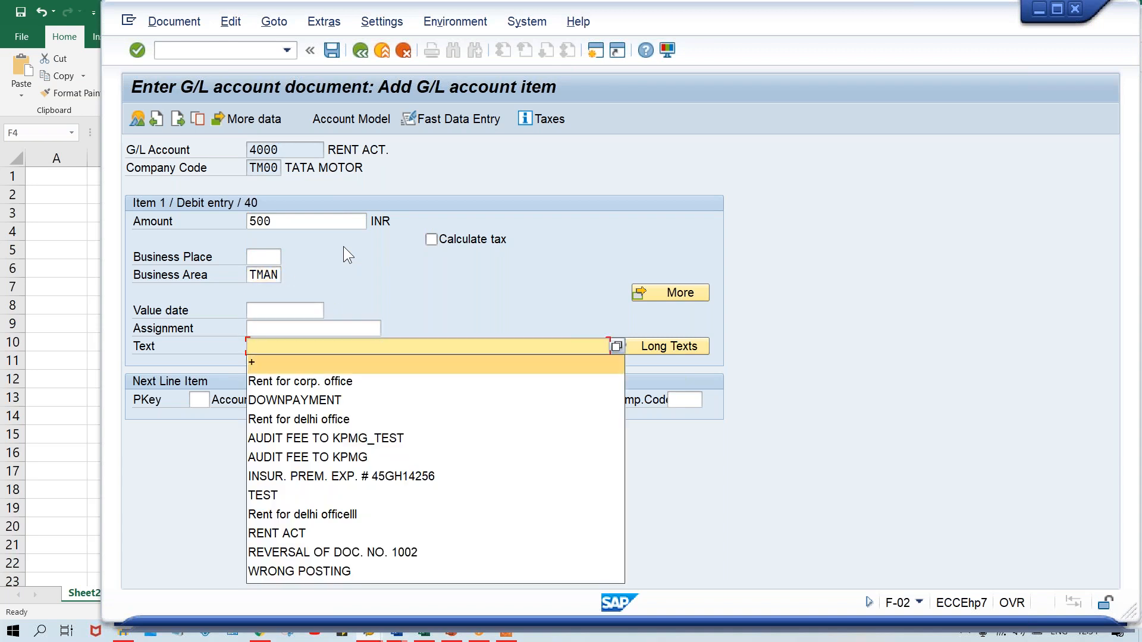
pyautogui.press('Down')
pyautogui.press('Return')
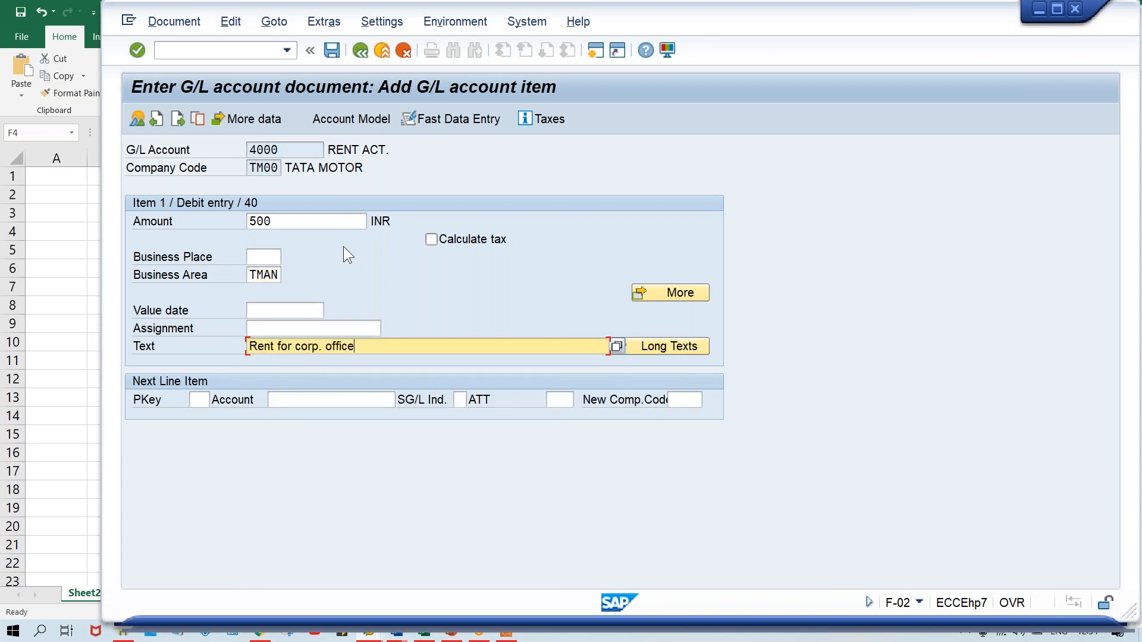
# - Open the second line item with posting key 50 and the HDFC bank G/L account 1000
pyautogui.press('Tab')
pyautogui.press('Tab')
pyautogui.write('50')
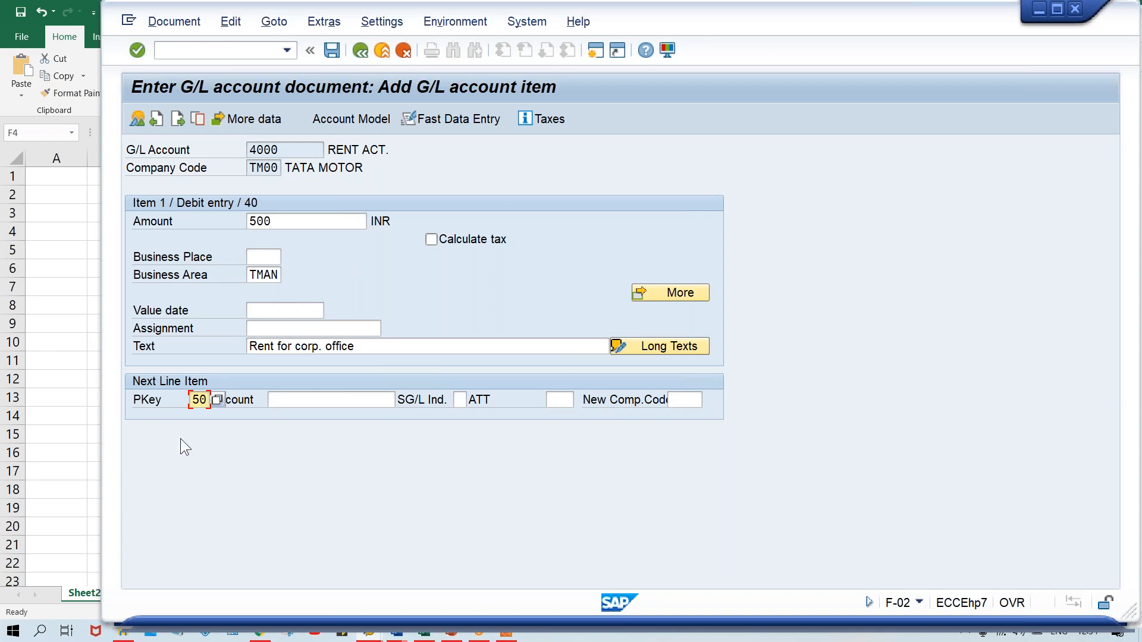
pyautogui.press('Tab')
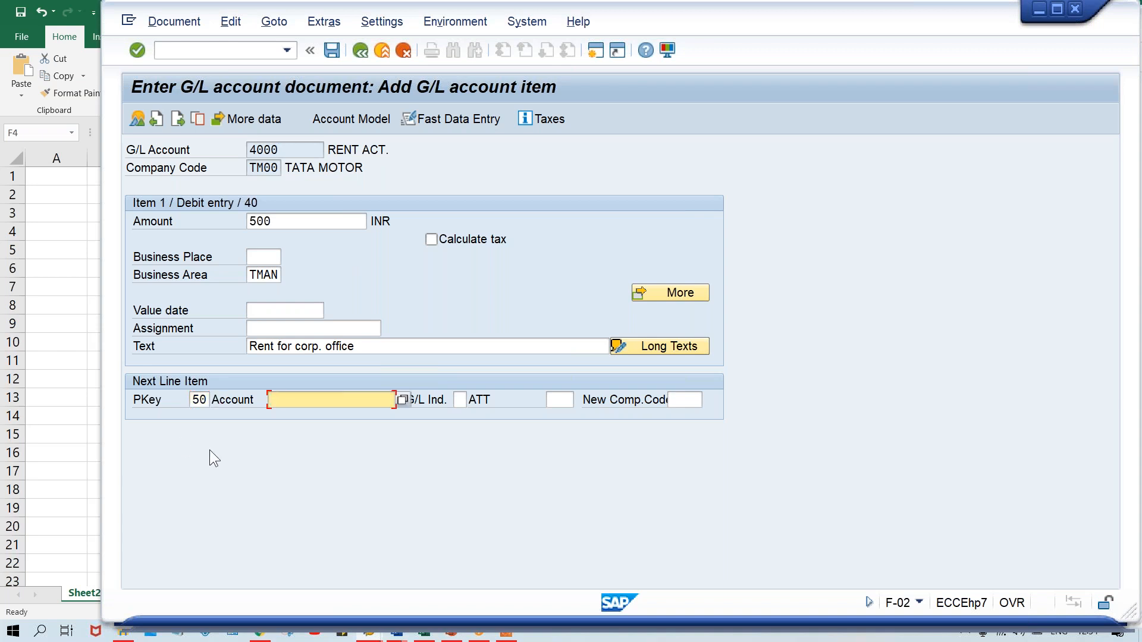
pyautogui.write('1000')
pyautogui.press('Return')
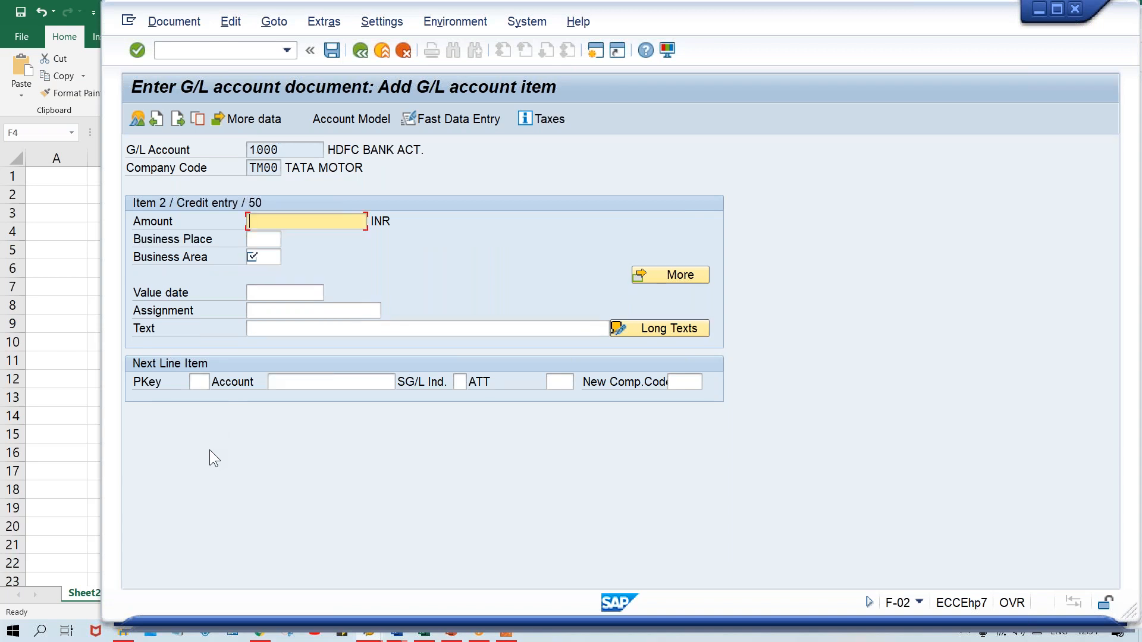
# - Set the bank credit item's amount to * and its business area to TMAN
pyautogui.write('*')
pyautogui.press('Tab')
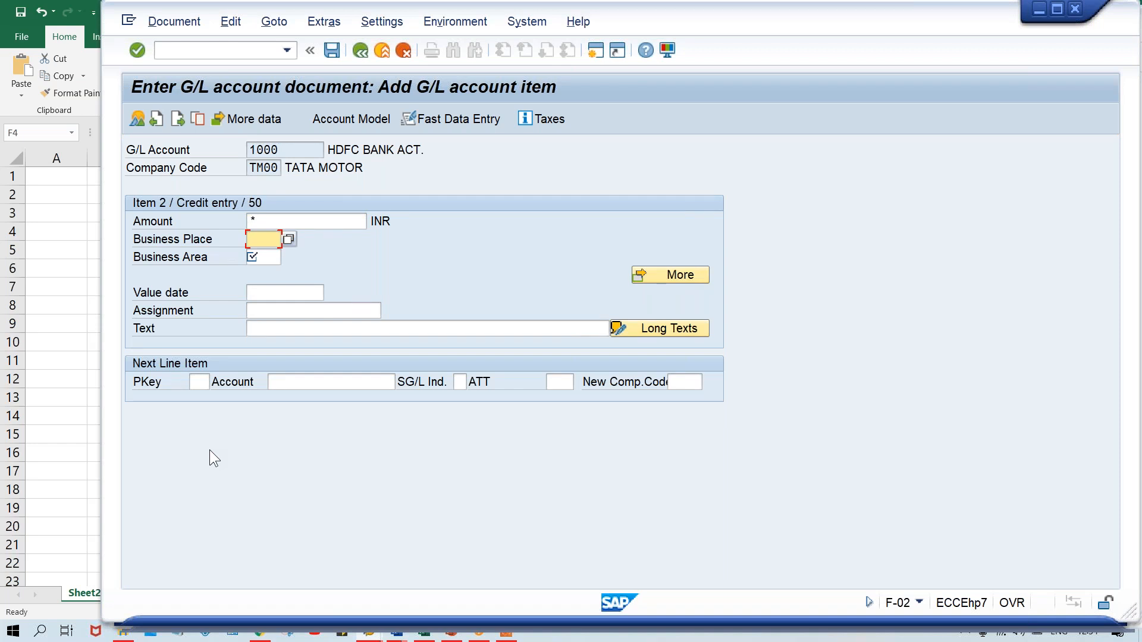
pyautogui.press('Tab')
pyautogui.write('TMAN')
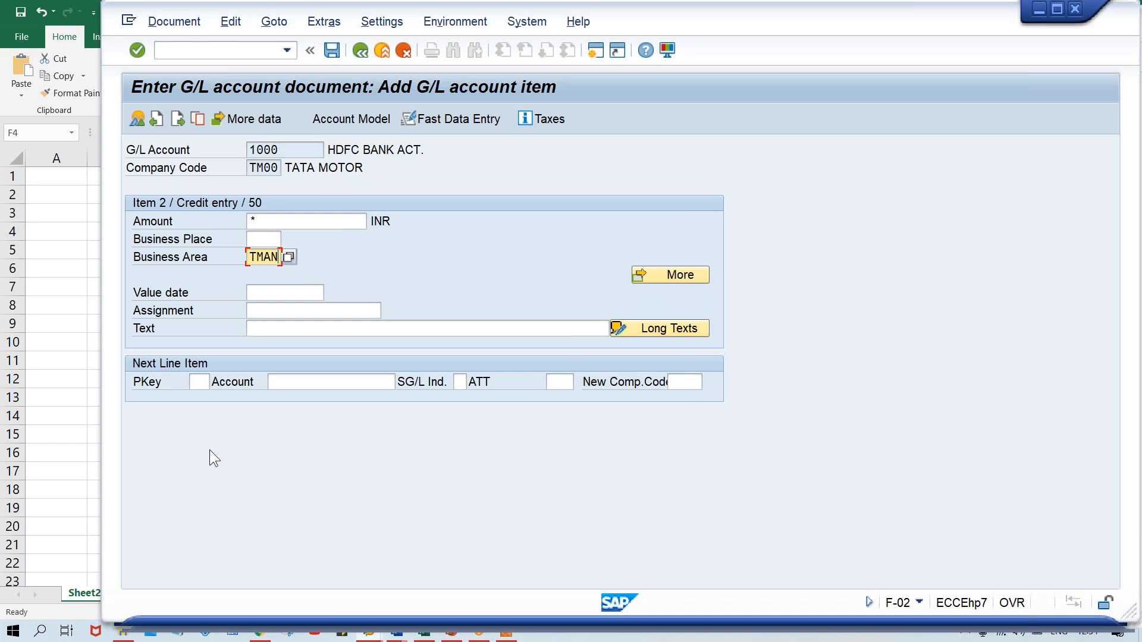
# - Set the bank credit item's text to the suggested "Rent for corp. office"
pyautogui.press('Tab')
pyautogui.press('Tab')
pyautogui.press('Tab')
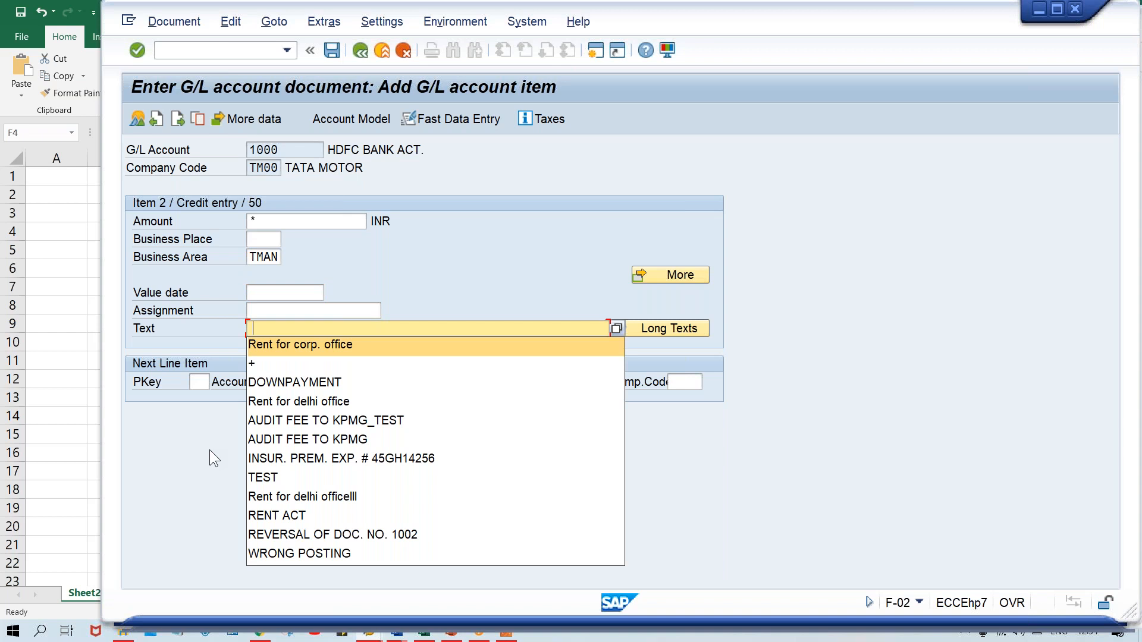
pyautogui.press('Return')
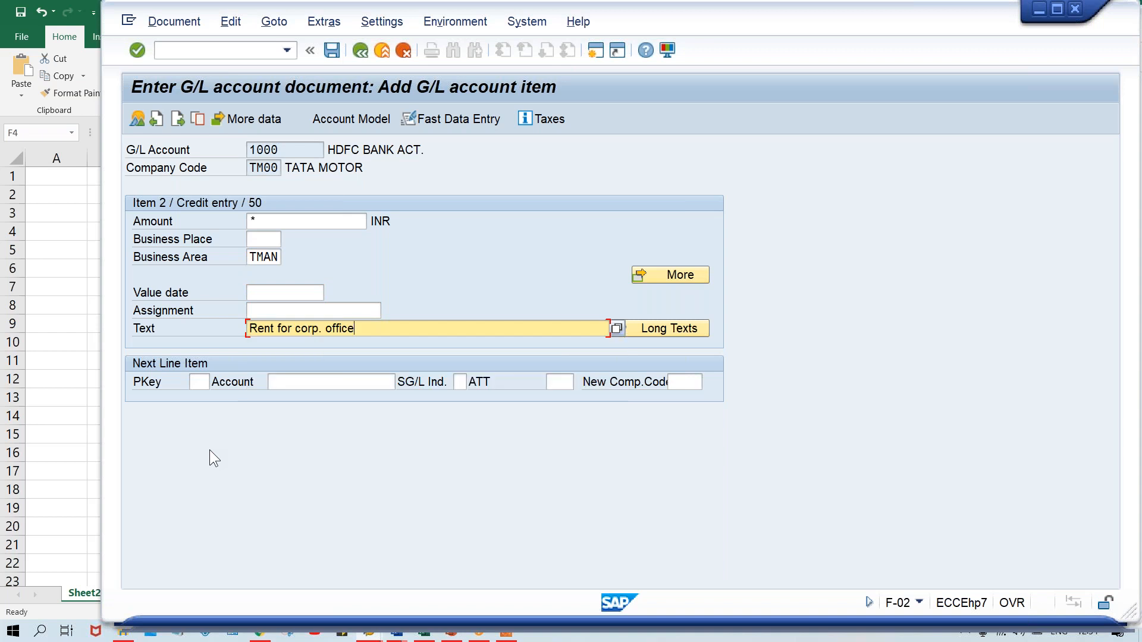
pyautogui.press('Tab')
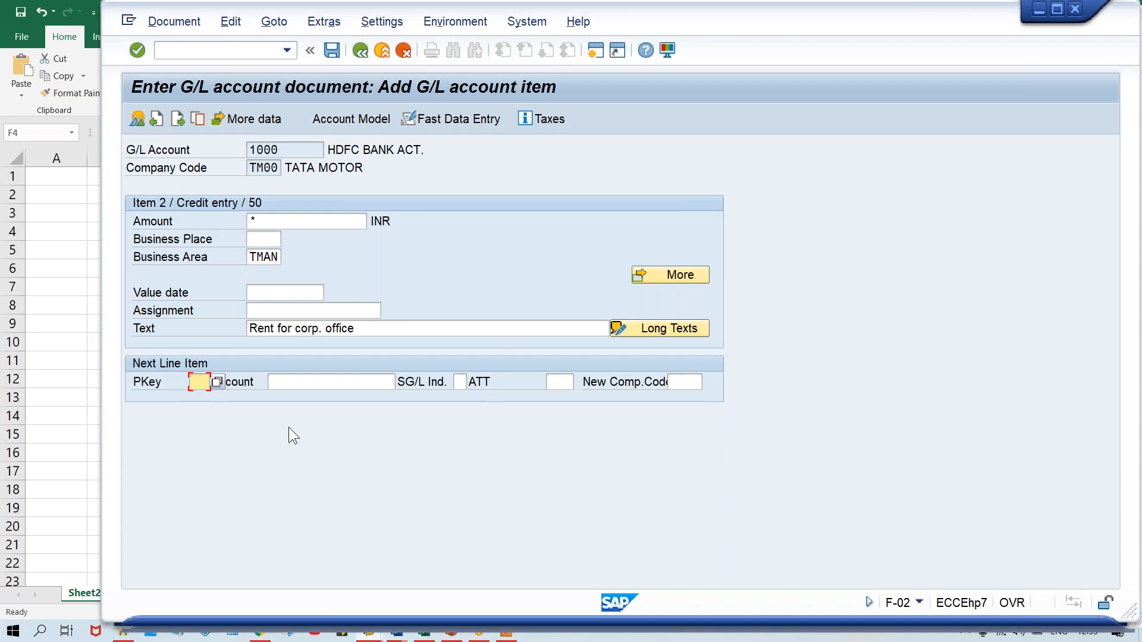
# - Replace the bank credit item's text with + and simulate the document
pyautogui.moveTo(378, 327); pyautogui.dragTo(166, 322)
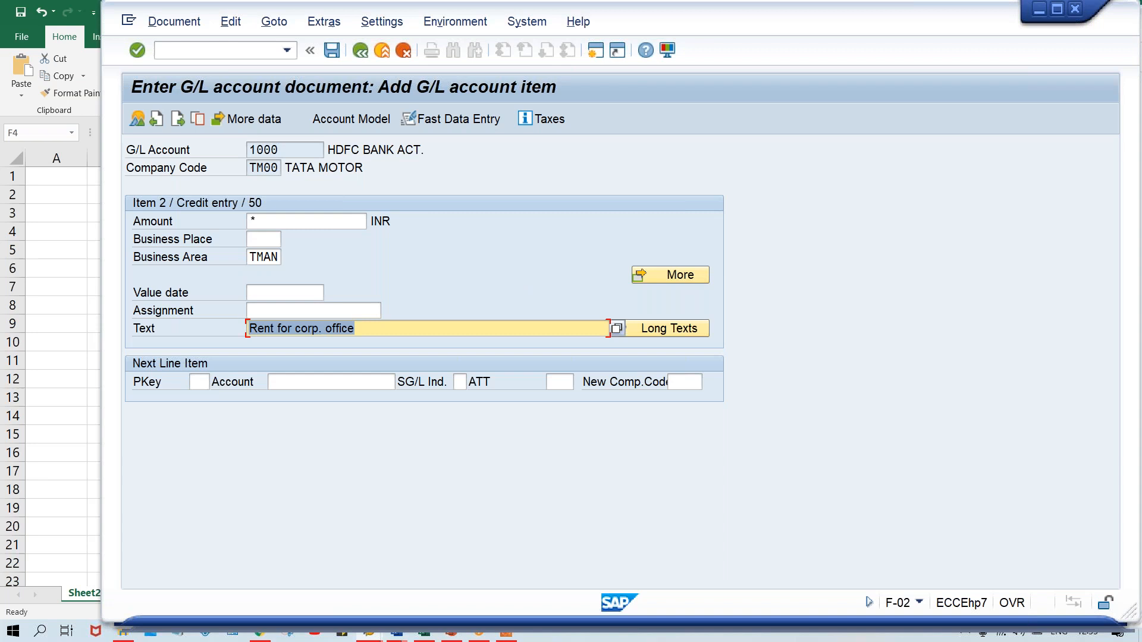
pyautogui.write('+')
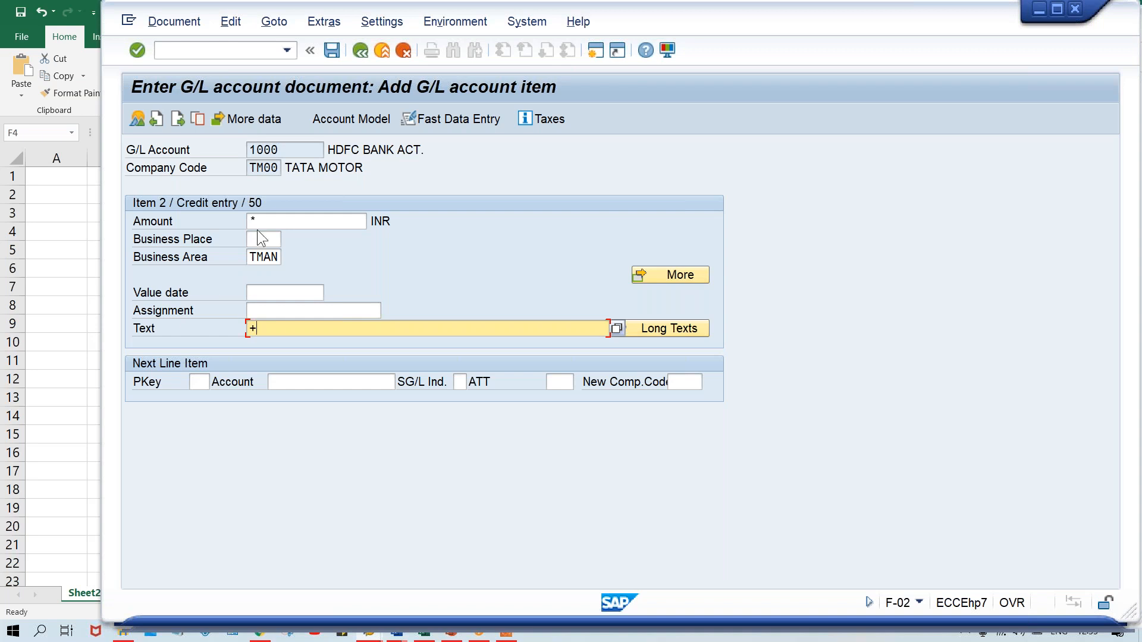
pyautogui.click(176, 25)
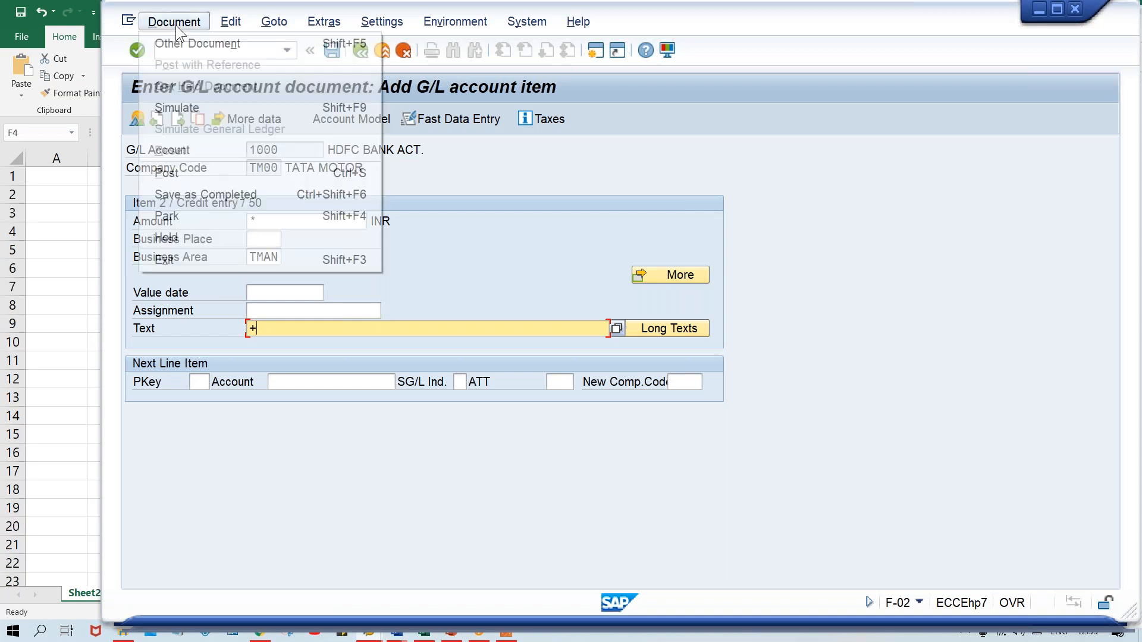
pyautogui.click(189, 105)
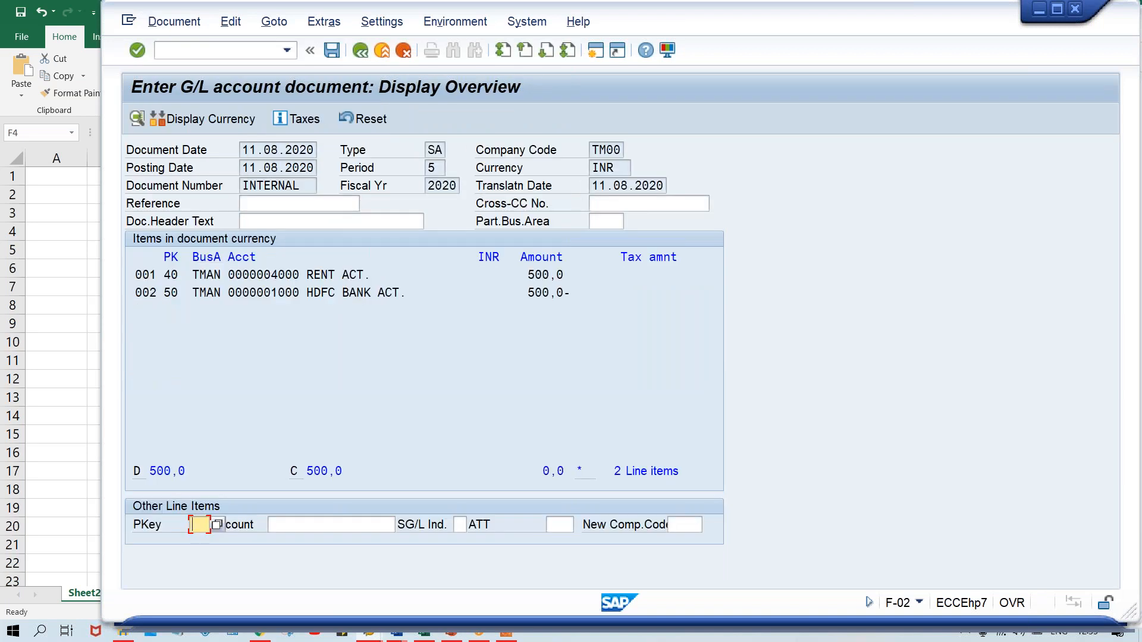
# - Post the simulated rent document and switch to another open window
pyautogui.hotkey('ctrl', 's')
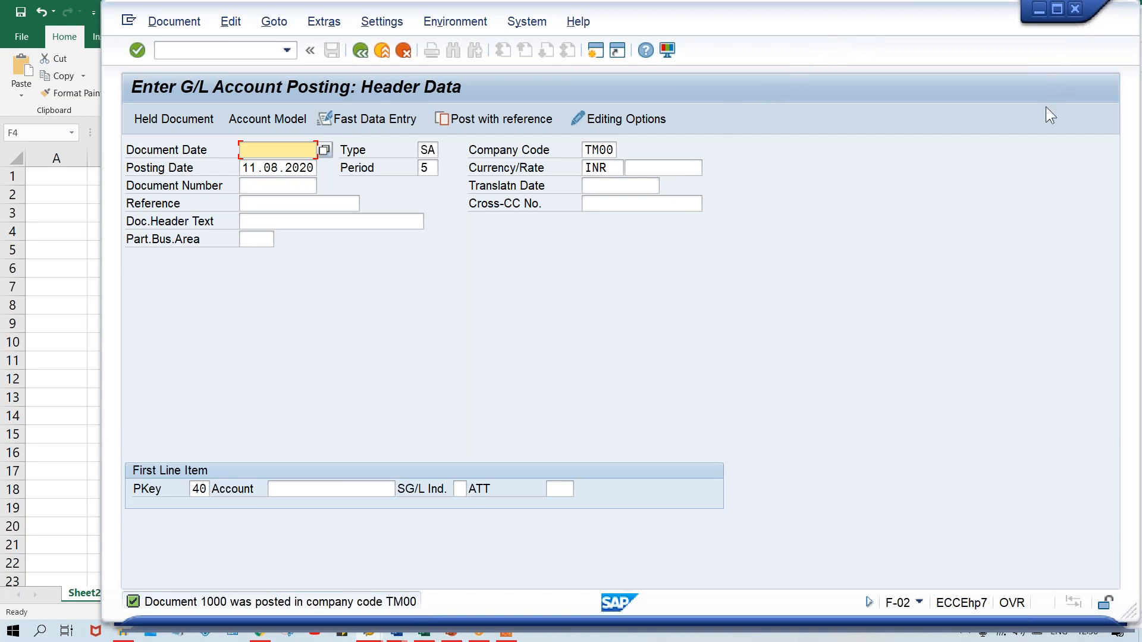
pyautogui.hotkey('alt', 'Tab')
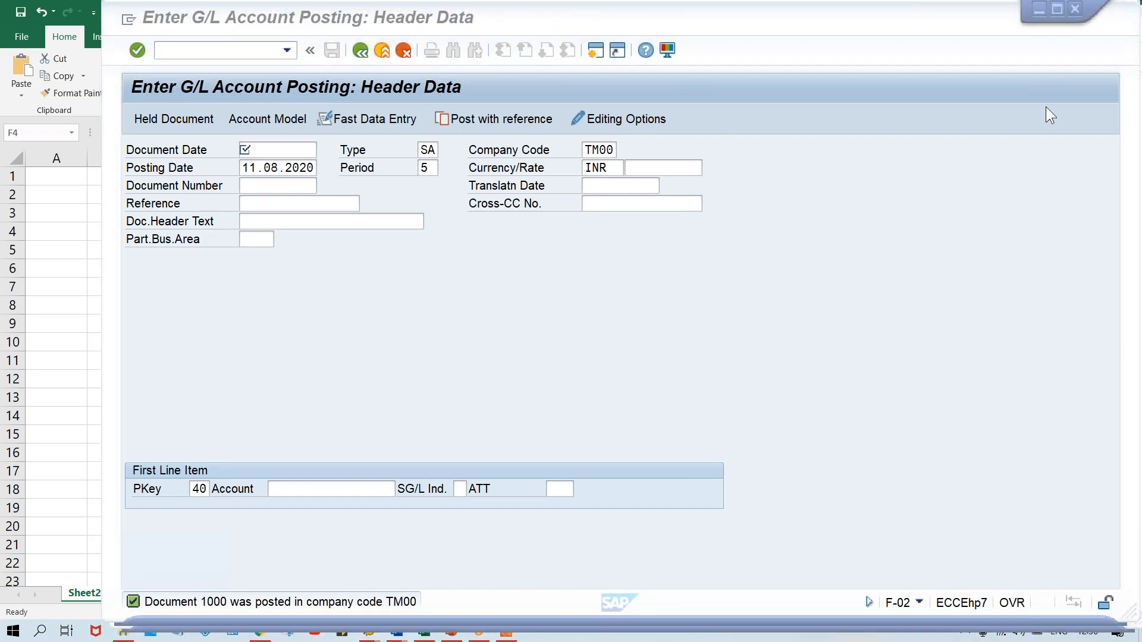